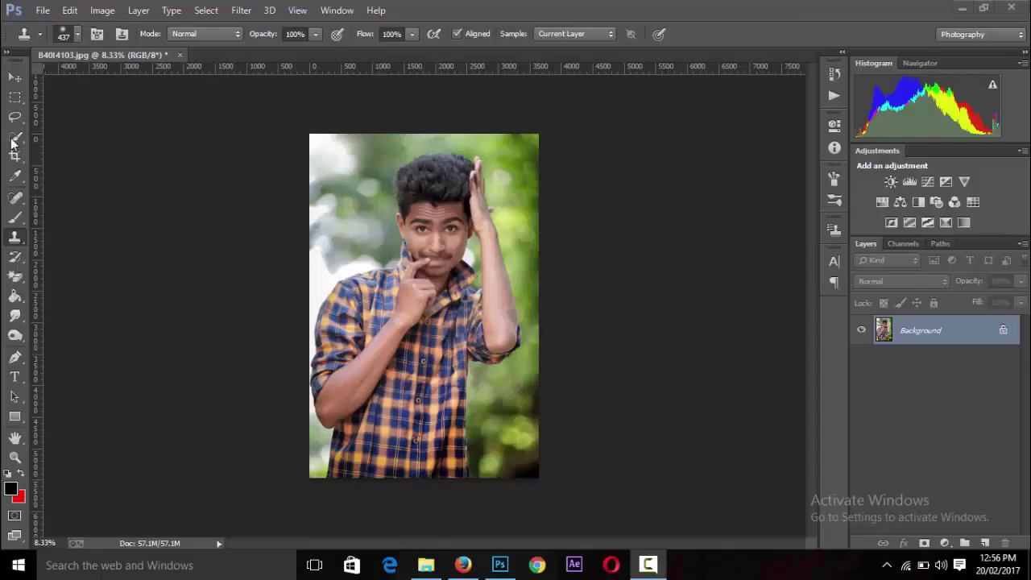
# Use Quick Selection to select the shirt's lower half and button strip
pyautogui.click(14, 138)
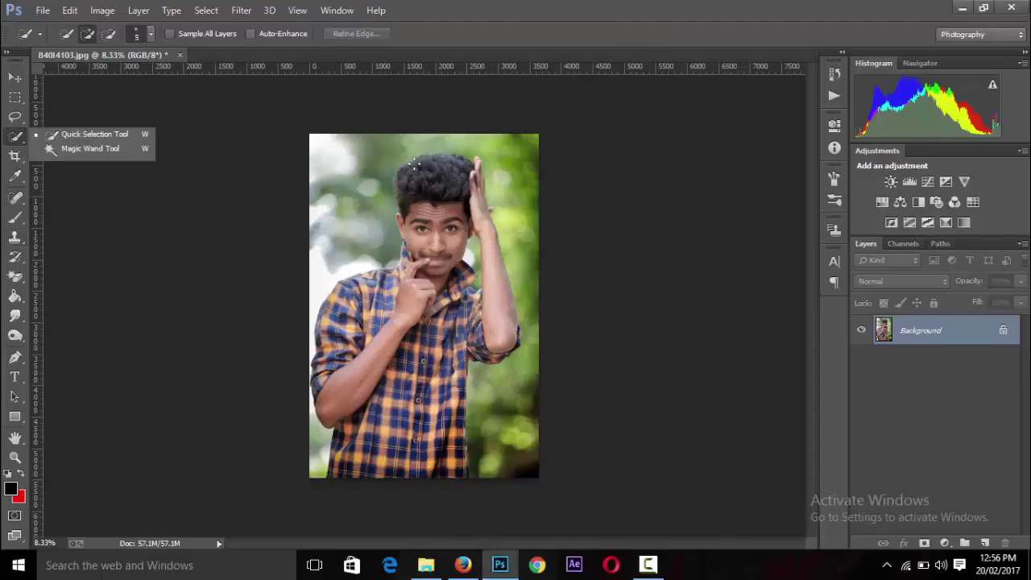
pyautogui.moveTo(419, 186); pyautogui.dragTo(441, 338)
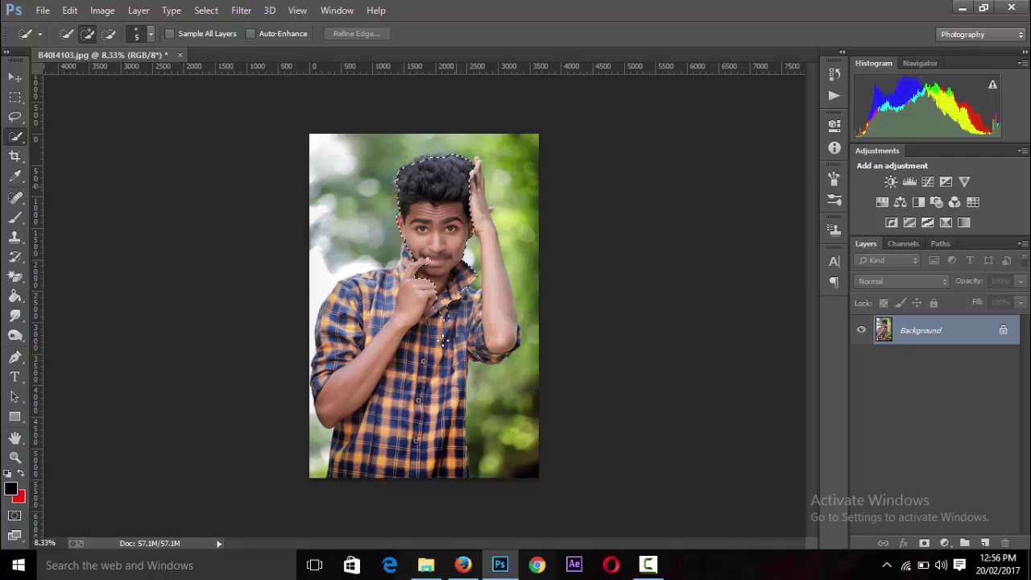
pyautogui.hotkey('ctrl', 'd')
pyautogui.hotkey('ctrl', '+')
pyautogui.hotkey('ctrl', '+')
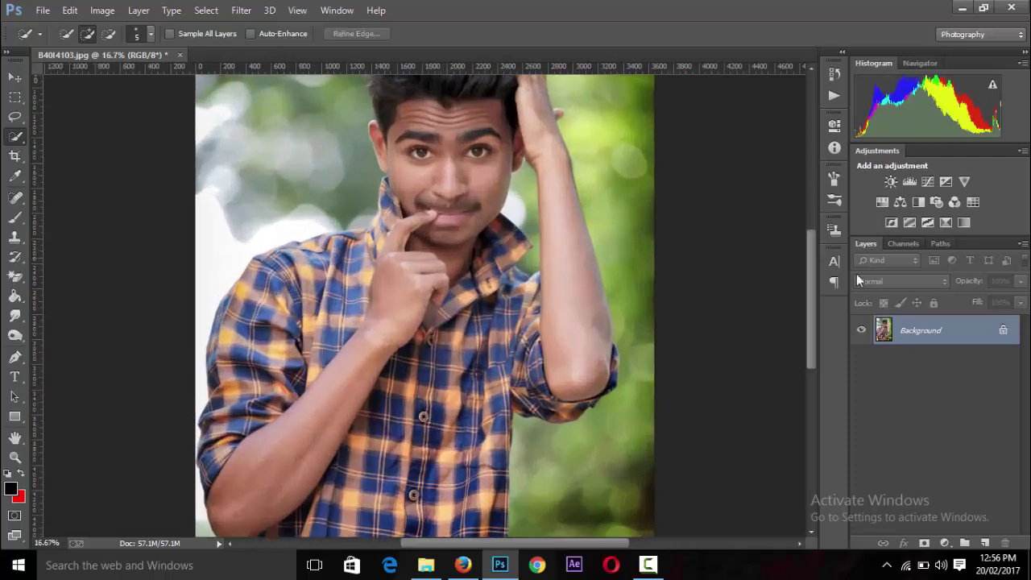
pyautogui.moveTo(815, 303); pyautogui.dragTo(783, 388)
pyautogui.hotkey('ctrl', '+')
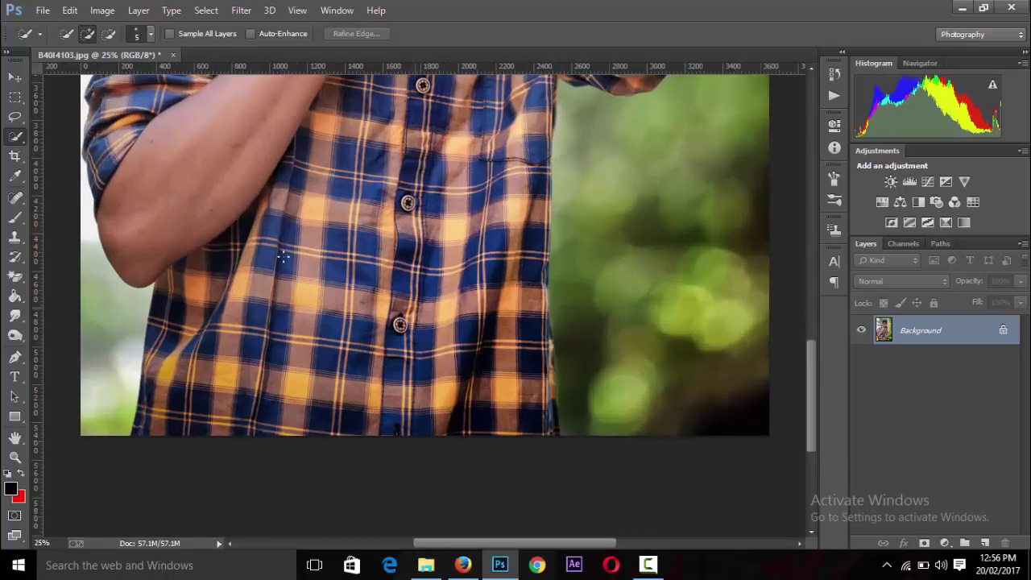
pyautogui.moveTo(242, 343); pyautogui.dragTo(394, 403)
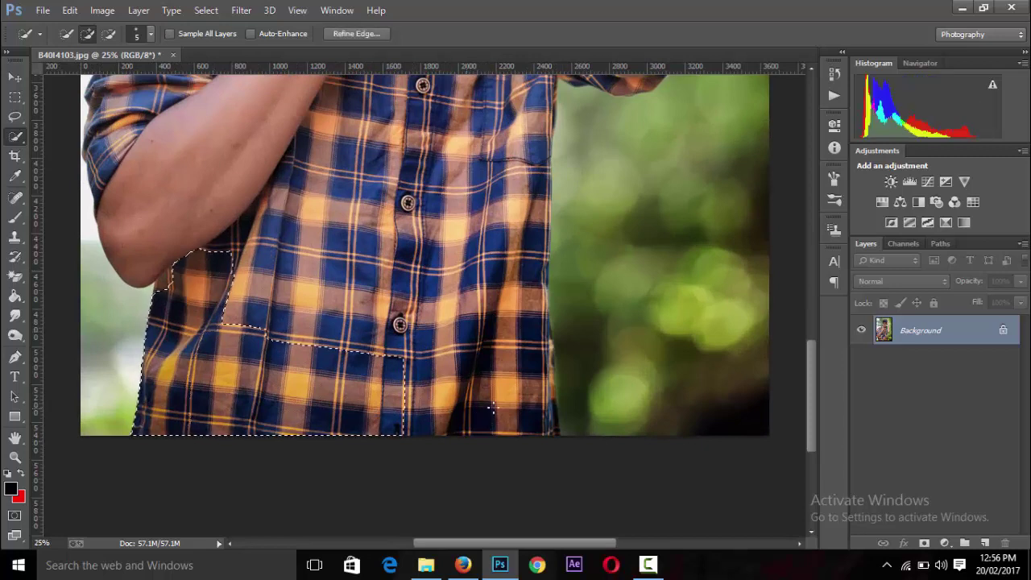
pyautogui.moveTo(502, 400); pyautogui.dragTo(552, 331)
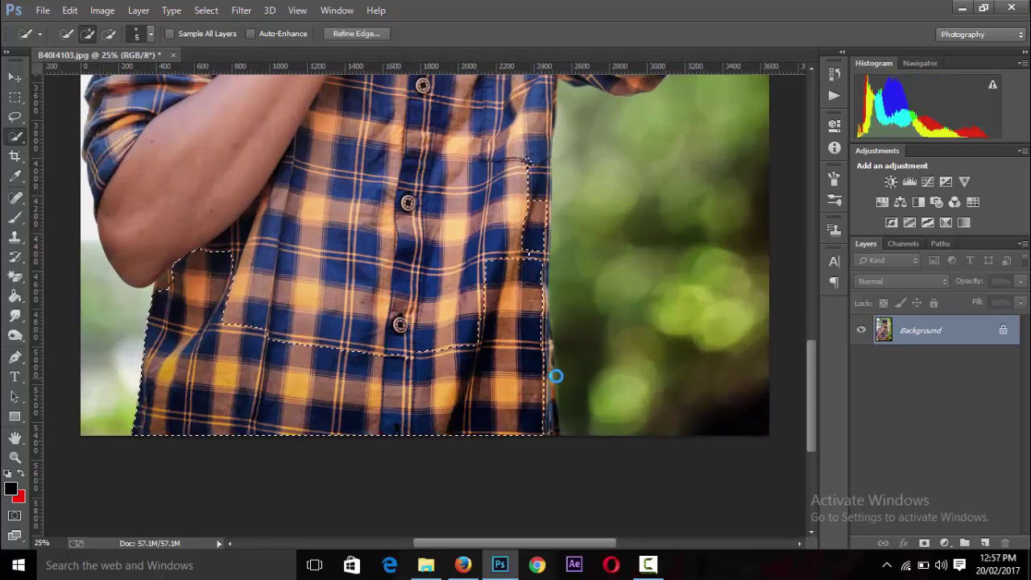
pyautogui.moveTo(309, 66)
pyautogui.mouseDown()
pyautogui.moveTo(310, 260)
pyautogui.moveTo(379, 193)
pyautogui.moveTo(389, 332)
pyautogui.mouseUp()
pyautogui.hotkey('ctrl', ';')
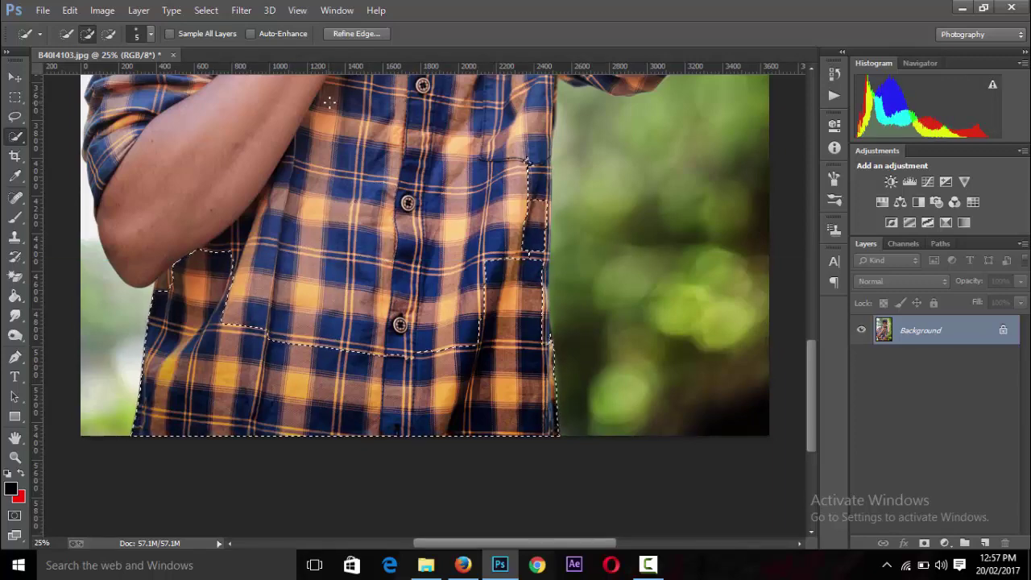
pyautogui.moveTo(401, 318); pyautogui.dragTo(413, 93)
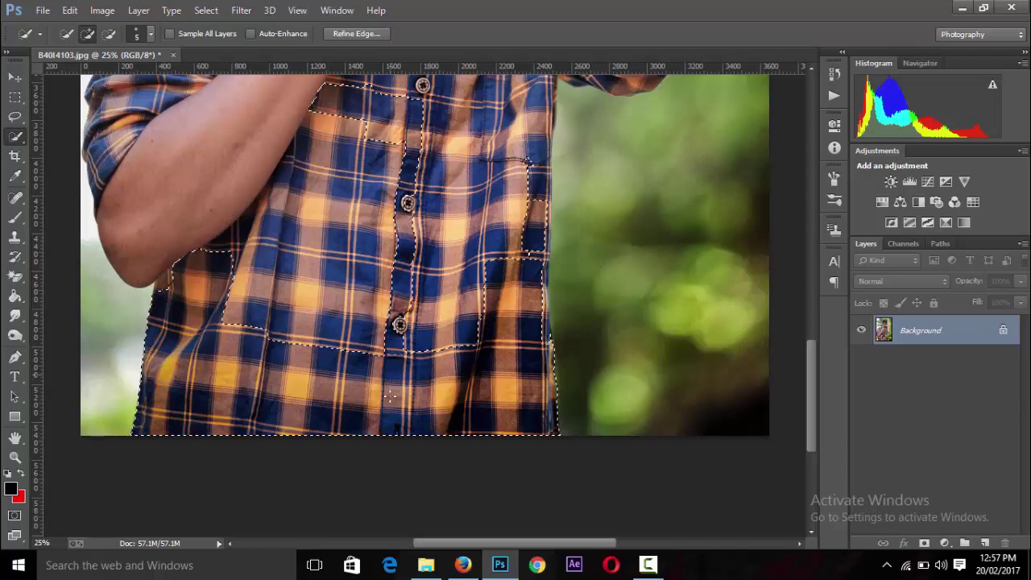
# Enlarge the selection brush to 59 px and add the upper-left shirt and pocket
pyautogui.click(149, 33)
pyautogui.moveTo(157, 78); pyautogui.dragTo(110, 76)
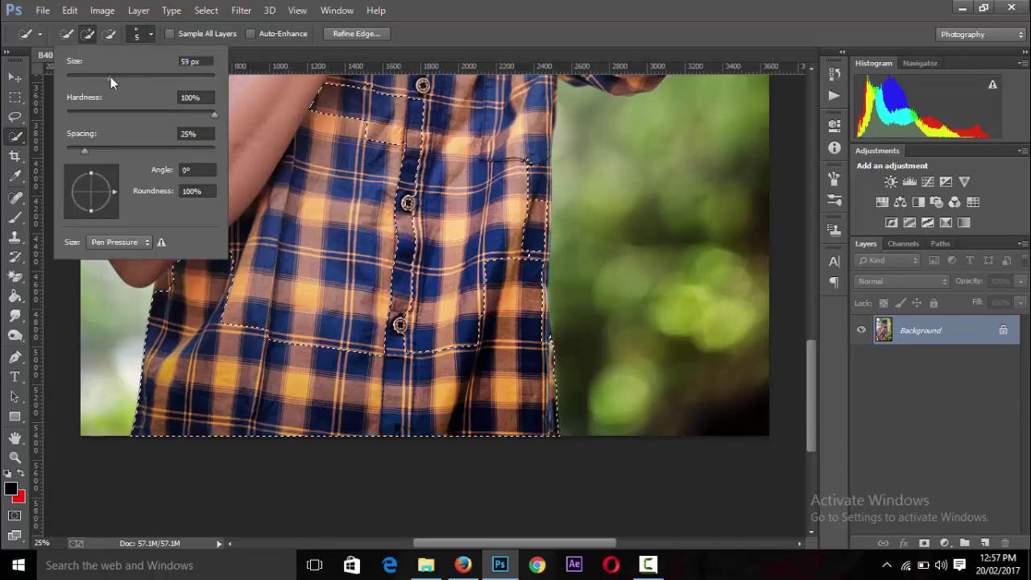
pyautogui.press('Return')
pyautogui.moveTo(325, 128); pyautogui.dragTo(498, 171)
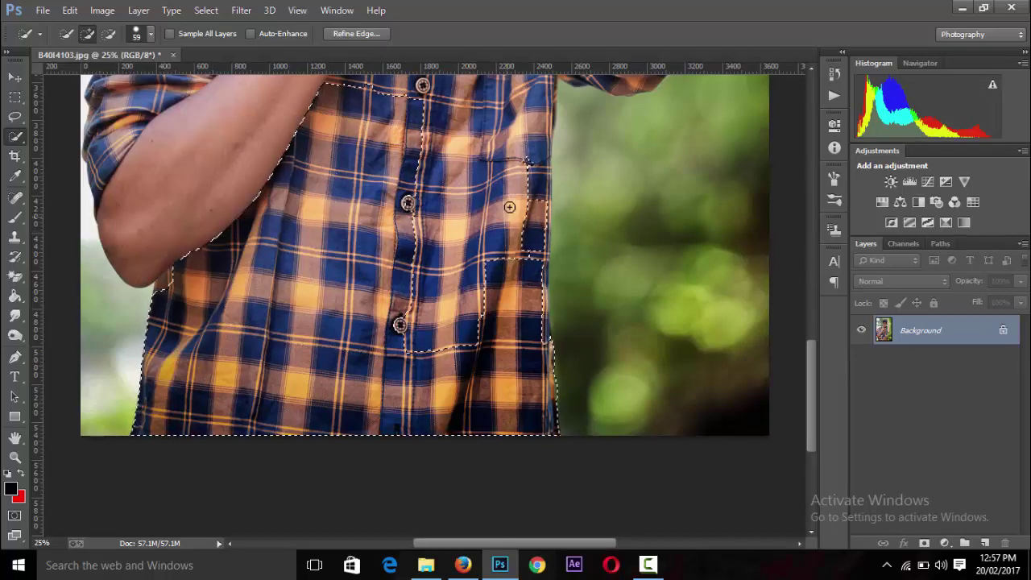
pyautogui.hotkey('ctrl', '-')
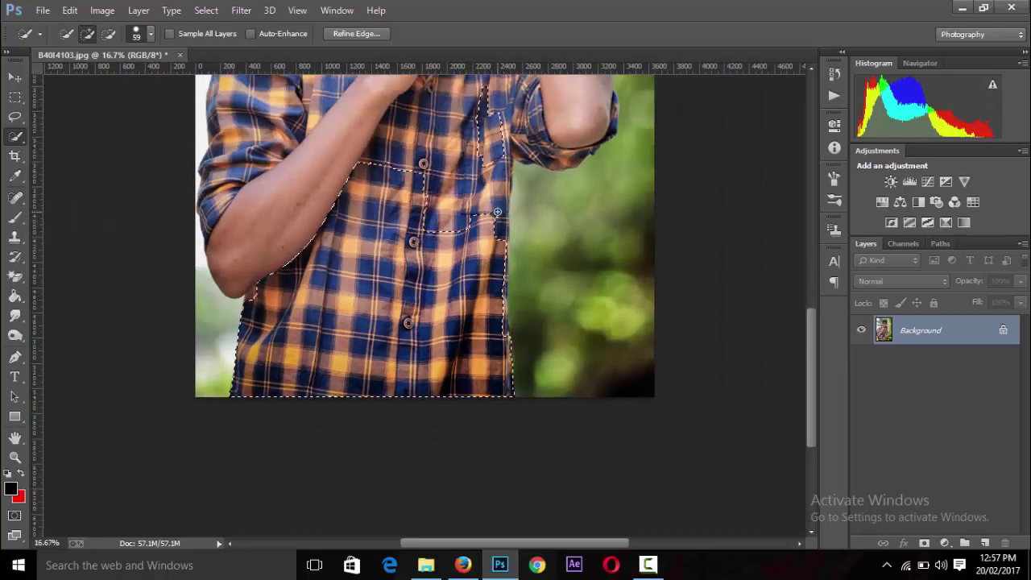
pyautogui.hotkey('ctrl', '-')
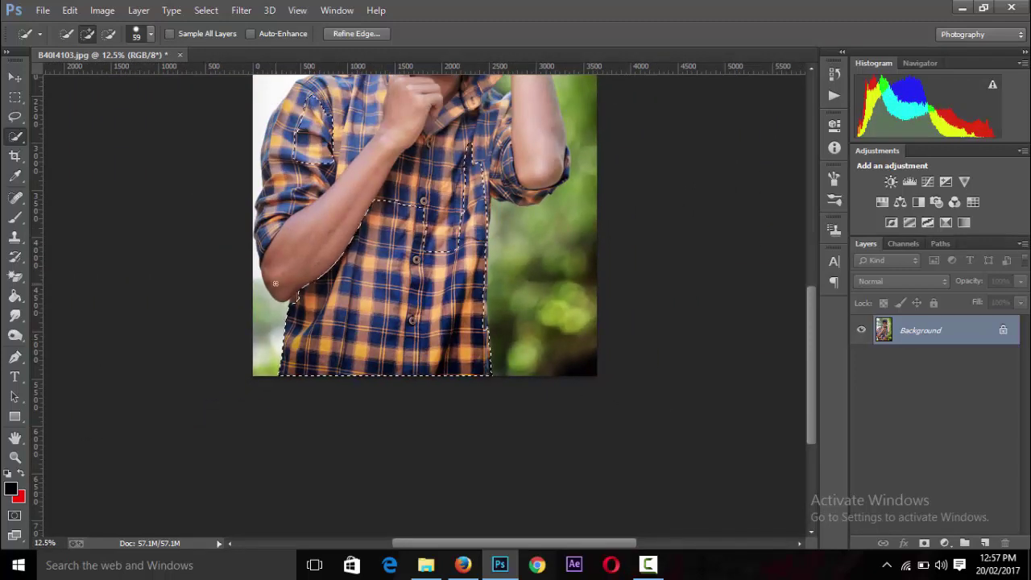
# Add the face, neck, hand, raised arm and elbow to the selection
pyautogui.moveTo(812, 304); pyautogui.dragTo(812, 250)
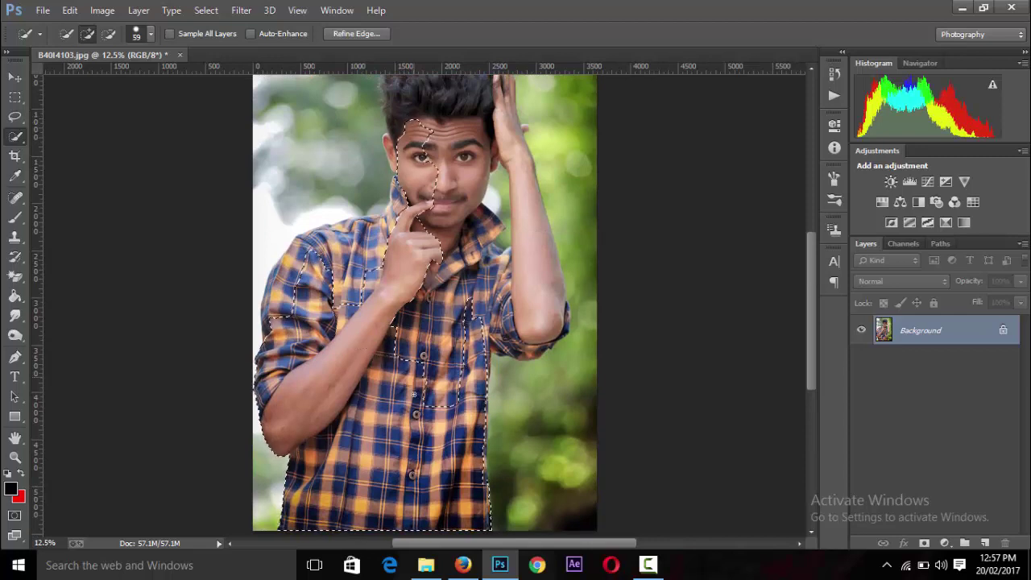
pyautogui.moveTo(409, 117); pyautogui.dragTo(449, 306)
pyautogui.moveTo(470, 207); pyautogui.dragTo(437, 397)
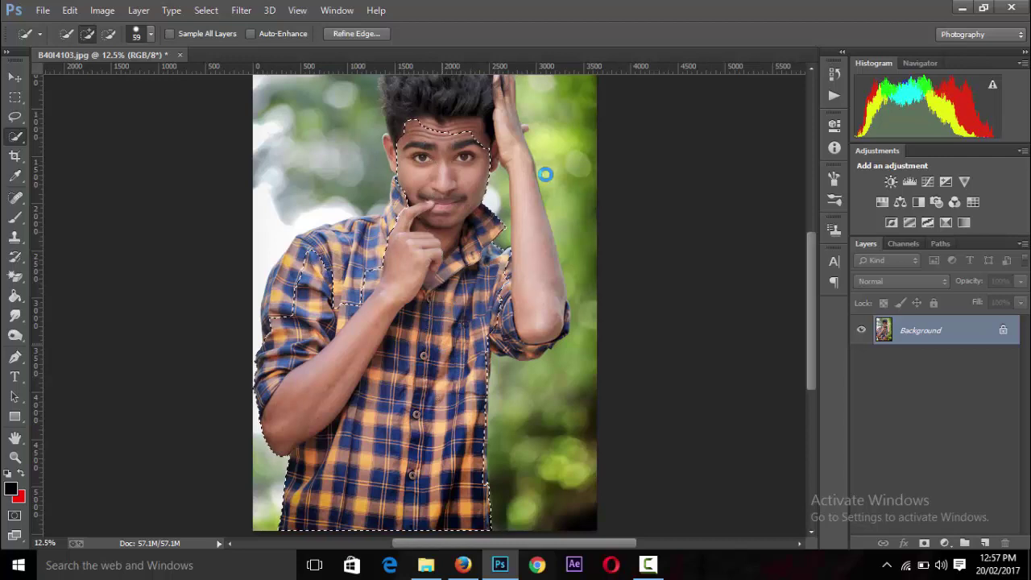
pyautogui.moveTo(545, 174); pyautogui.dragTo(529, 276)
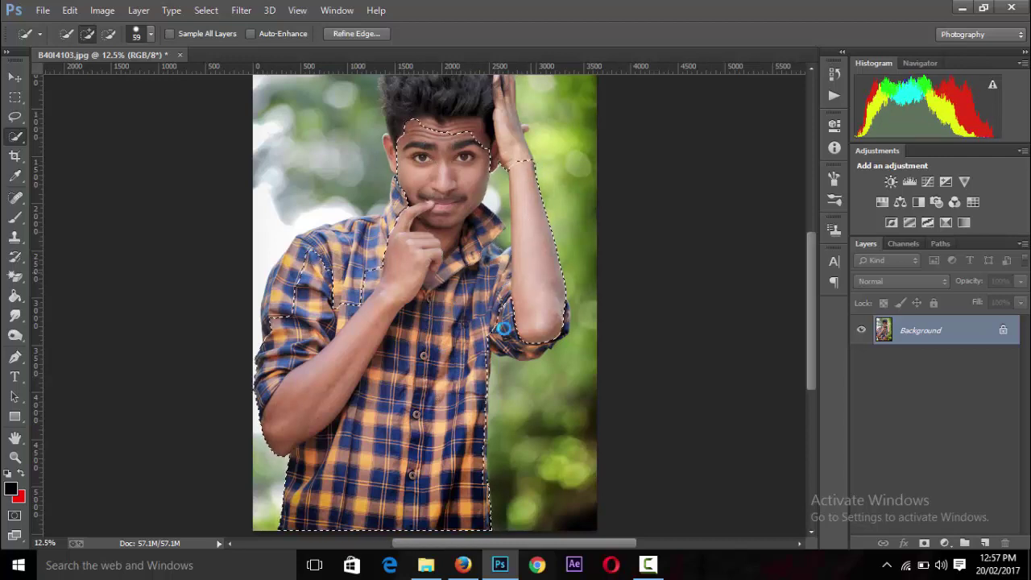
pyautogui.moveTo(502, 328); pyautogui.dragTo(494, 345)
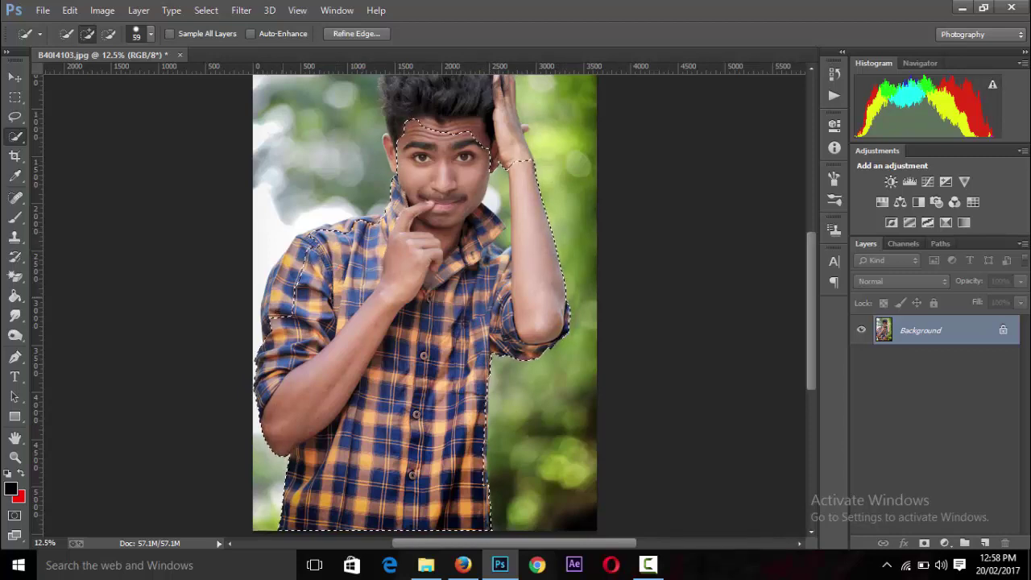
# Add the left shoulder, ear, hair and raised hand's fingers to the selection
pyautogui.click(324, 218)
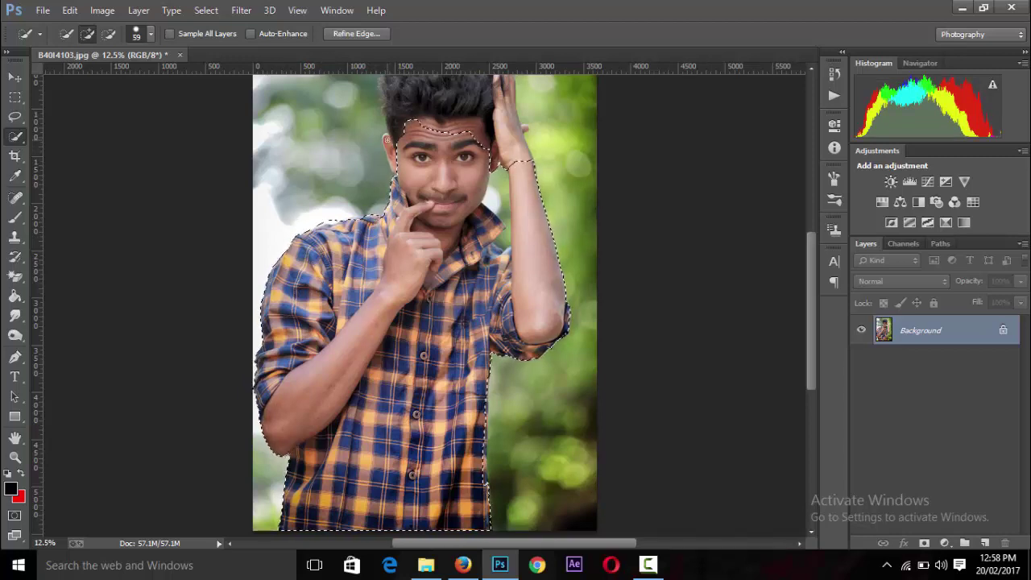
pyautogui.click(387, 141)
pyautogui.moveTo(812, 296); pyautogui.dragTo(812, 247)
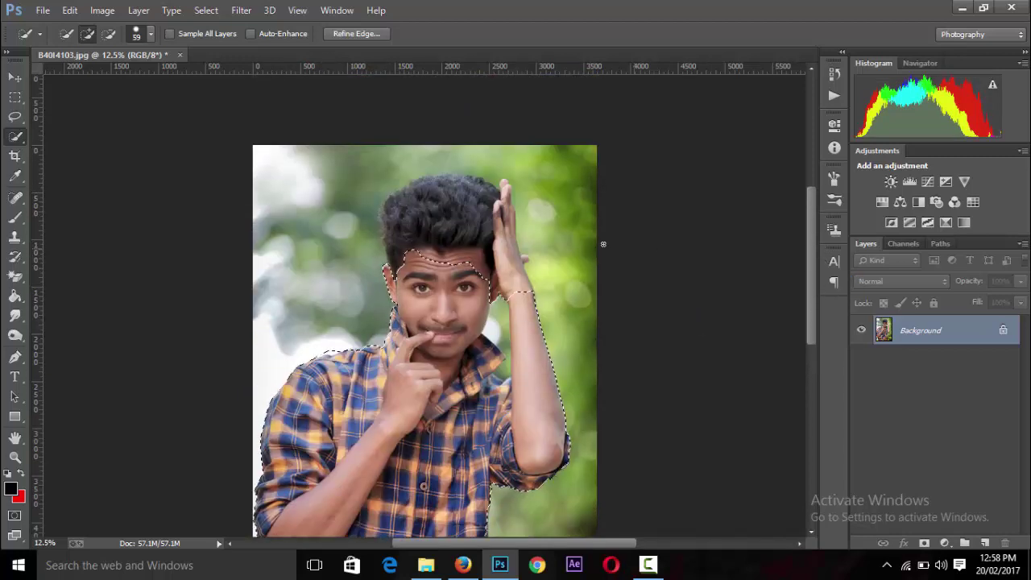
pyautogui.click(455, 247)
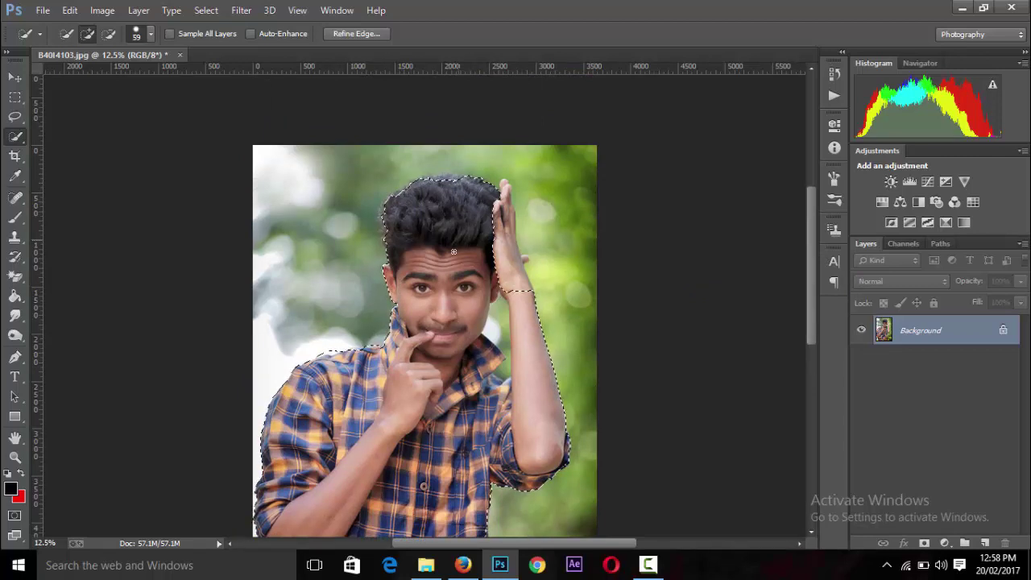
pyautogui.hotkey('ctrl', '+')
pyautogui.moveTo(539, 165); pyautogui.dragTo(532, 236)
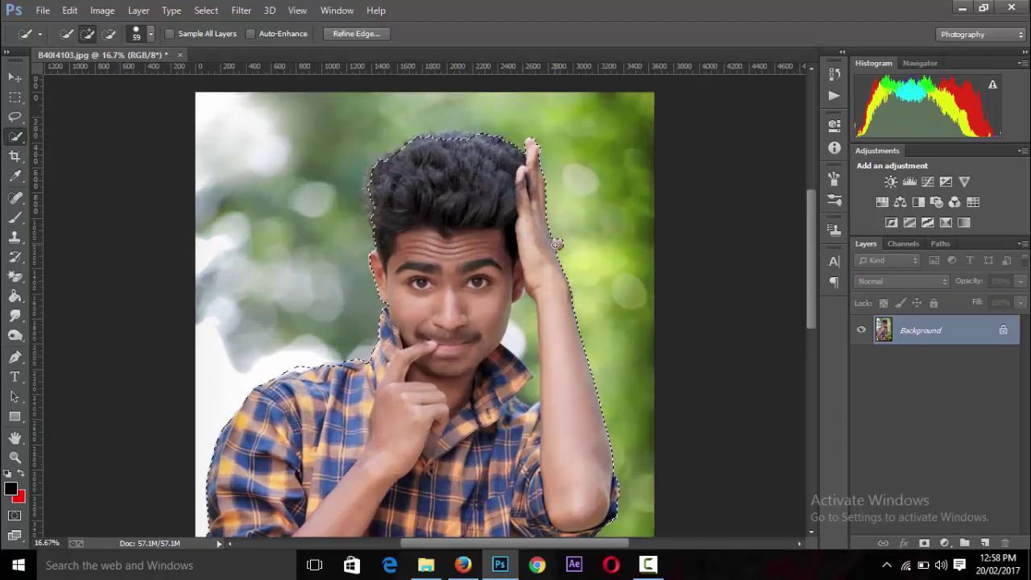
# Subtract the background gaps between neck and hand, then view the whole photo
pyautogui.keyDown('alt'); pyautogui.click(524, 316); pyautogui.keyUp('alt')
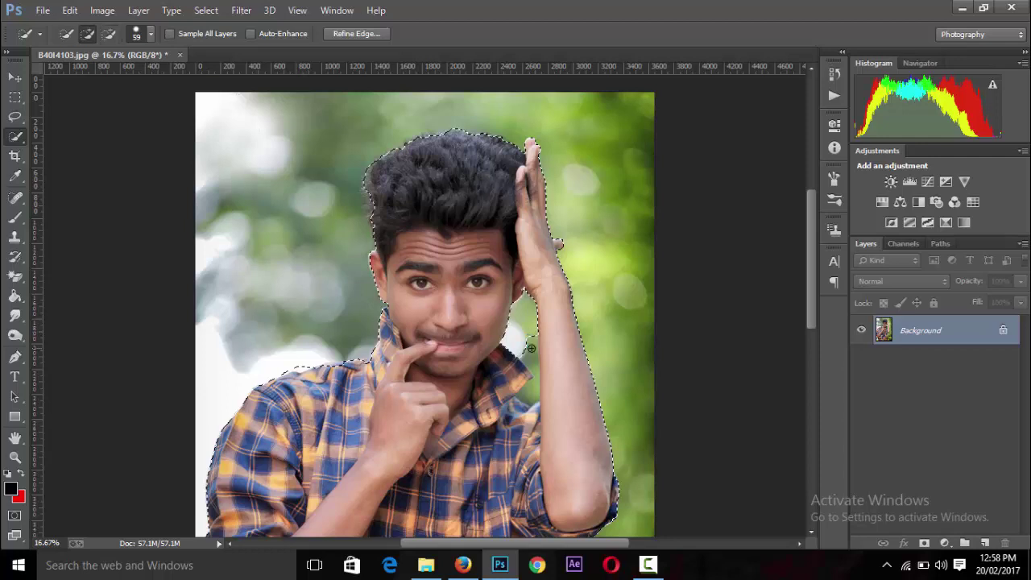
pyautogui.keyDown('alt'); pyautogui.click(531, 352); pyautogui.keyUp('alt')
pyautogui.keyDown('alt'); pyautogui.click(532, 392); pyautogui.keyUp('alt')
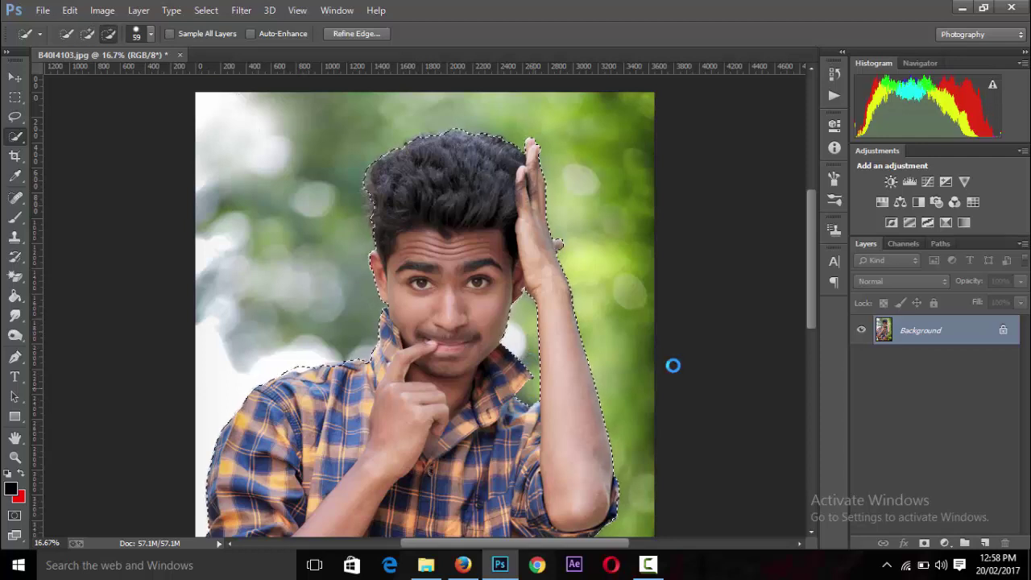
pyautogui.hotkey('ctrl', '-')
pyautogui.hotkey('ctrl', '-')
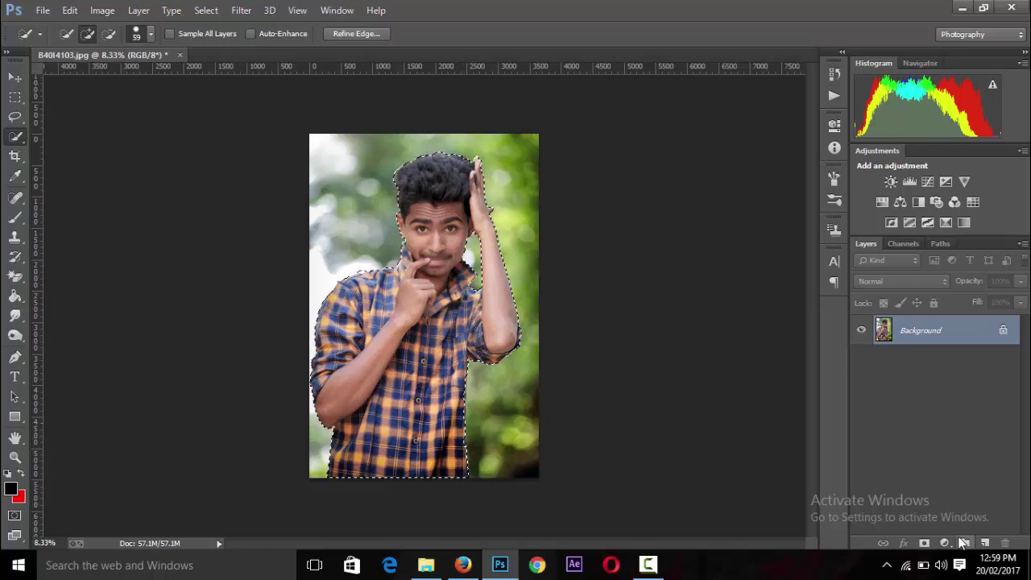
# Duplicate the Background layer twice, creating Background copy and Background copy 2
pyautogui.rightClick(962, 328)
pyautogui.click(935, 360)
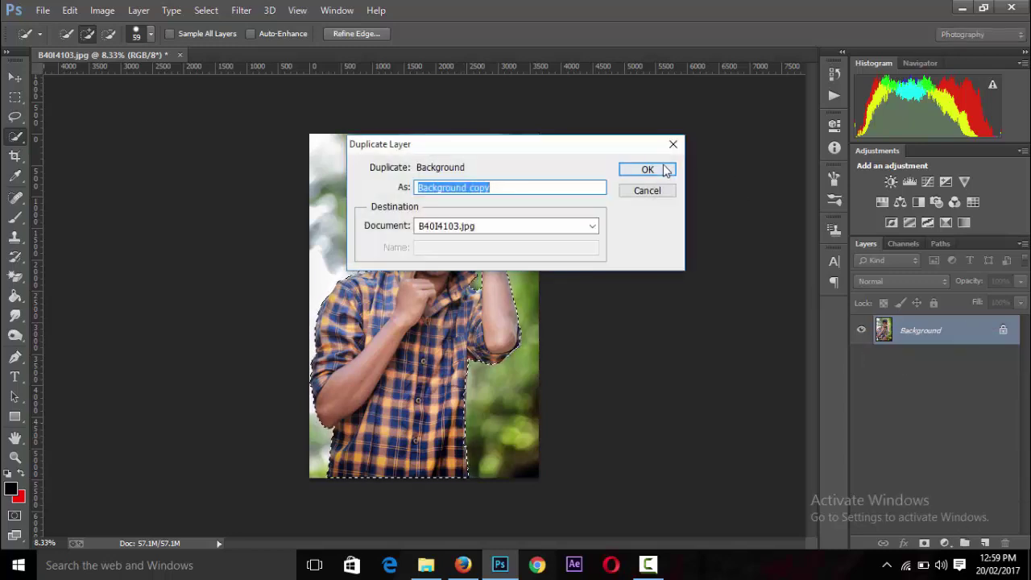
pyautogui.click(652, 169)
pyautogui.rightClick(950, 329)
pyautogui.click(677, 134)
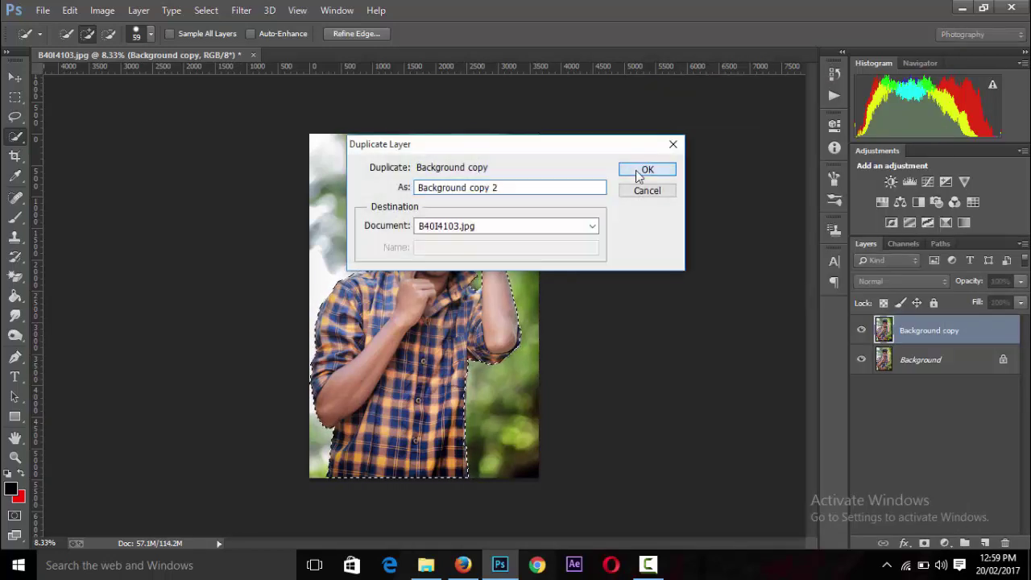
pyautogui.click(649, 170)
# Mask the original Background layer, then reselect the background areas on Background copy
pyautogui.click(941, 391)
pyautogui.click(924, 543)
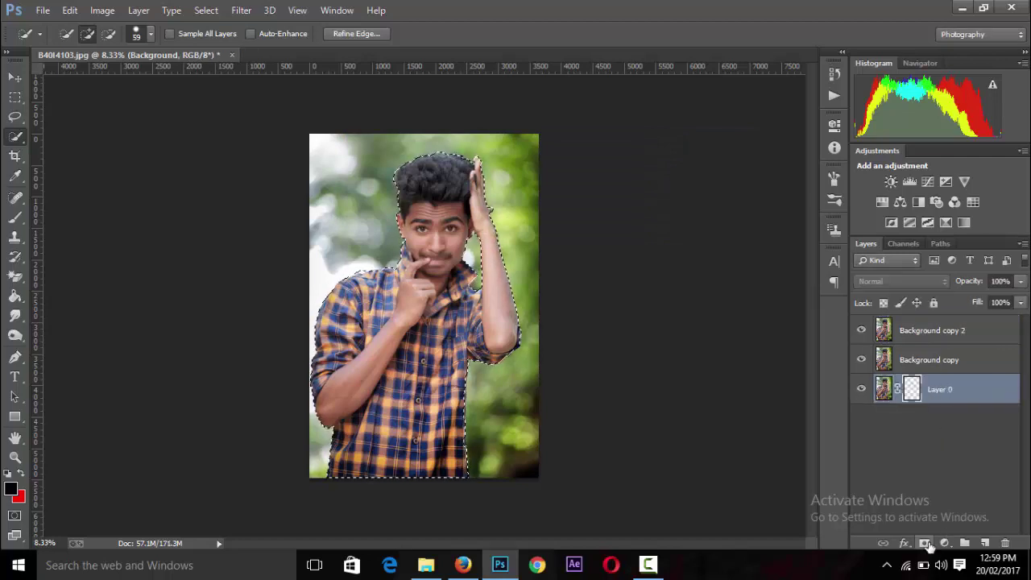
pyautogui.click(958, 360)
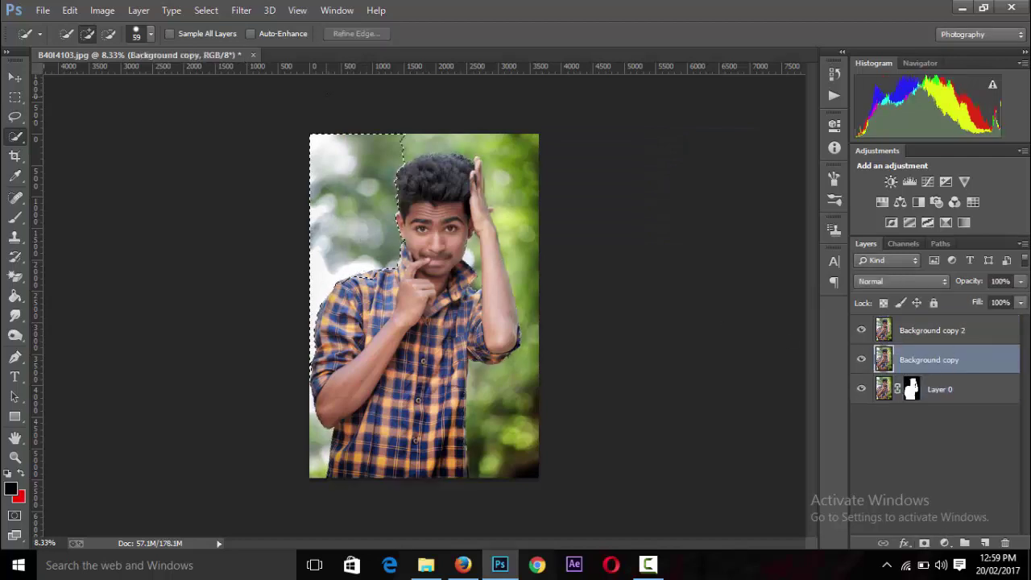
pyautogui.moveTo(478, 131); pyautogui.dragTo(415, 142)
pyautogui.moveTo(508, 223); pyautogui.dragTo(533, 302)
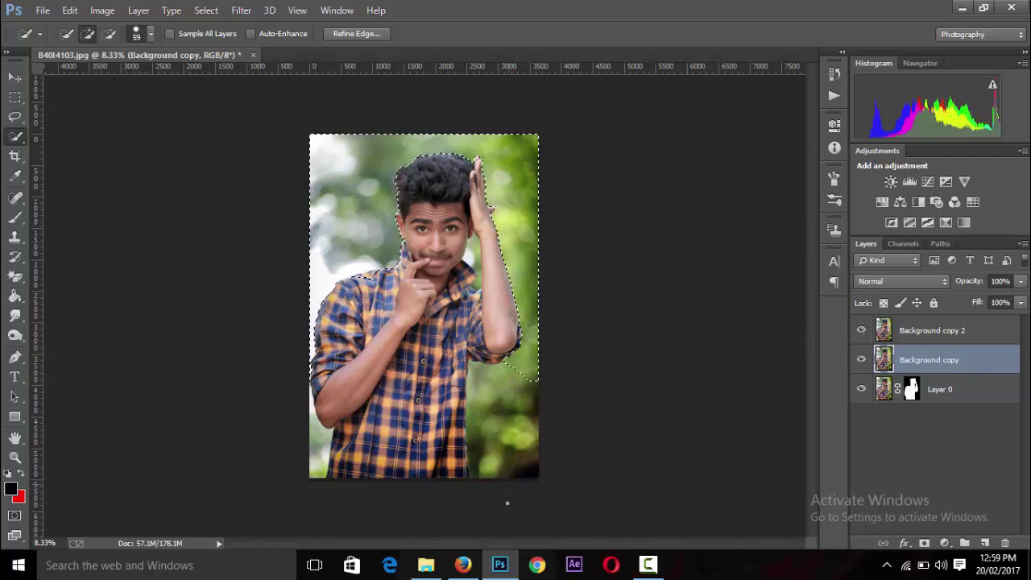
pyautogui.moveTo(506, 484); pyautogui.dragTo(491, 387)
pyautogui.click(315, 414)
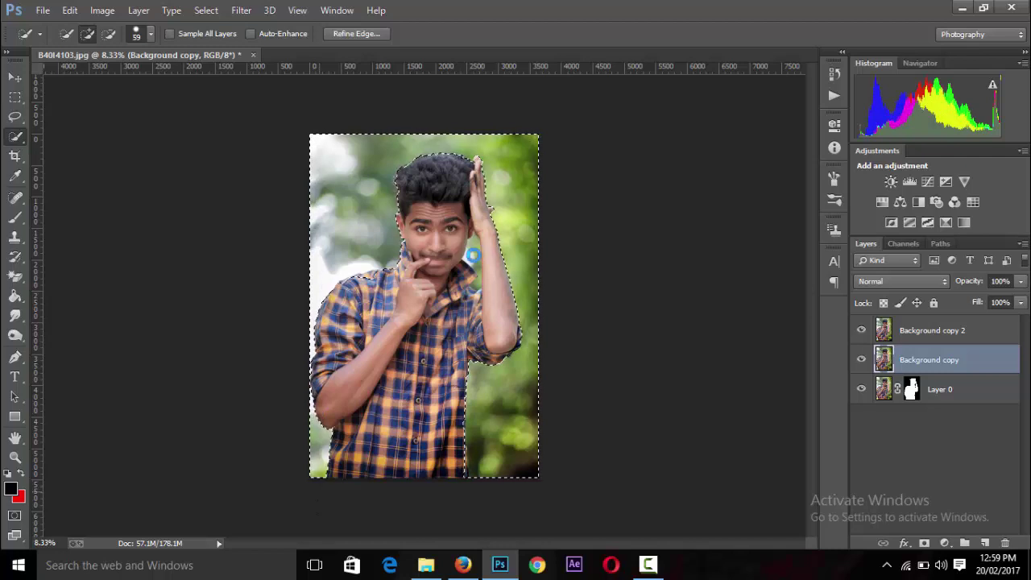
# Turn the subject selection into a layer mask on Background copy and make Background copy 2 active
pyautogui.hotkey('ctrl', '+')
pyautogui.hotkey('ctrl', '+')
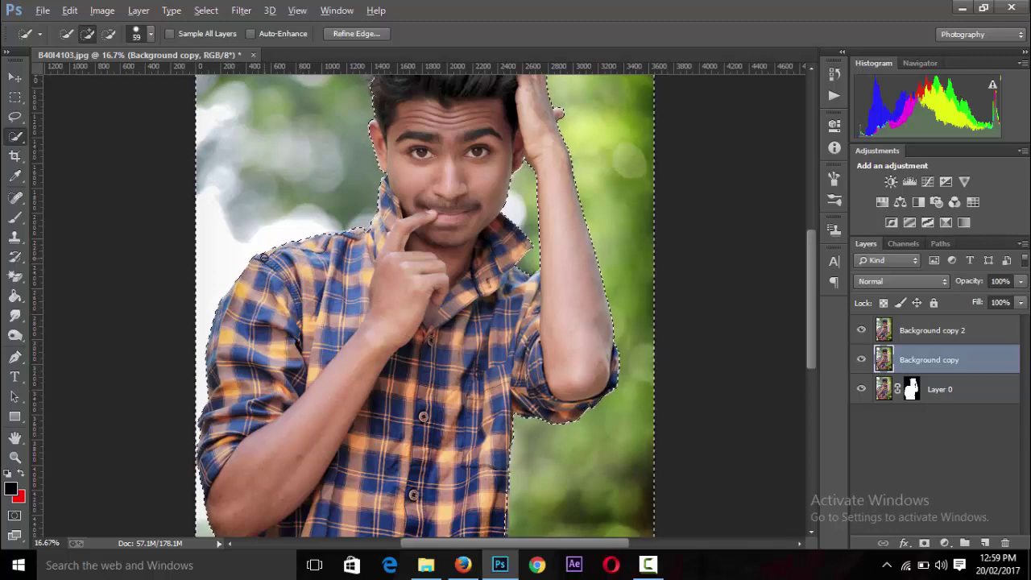
pyautogui.hotkey('ctrl', '-')
pyautogui.hotkey('ctrl', '-')
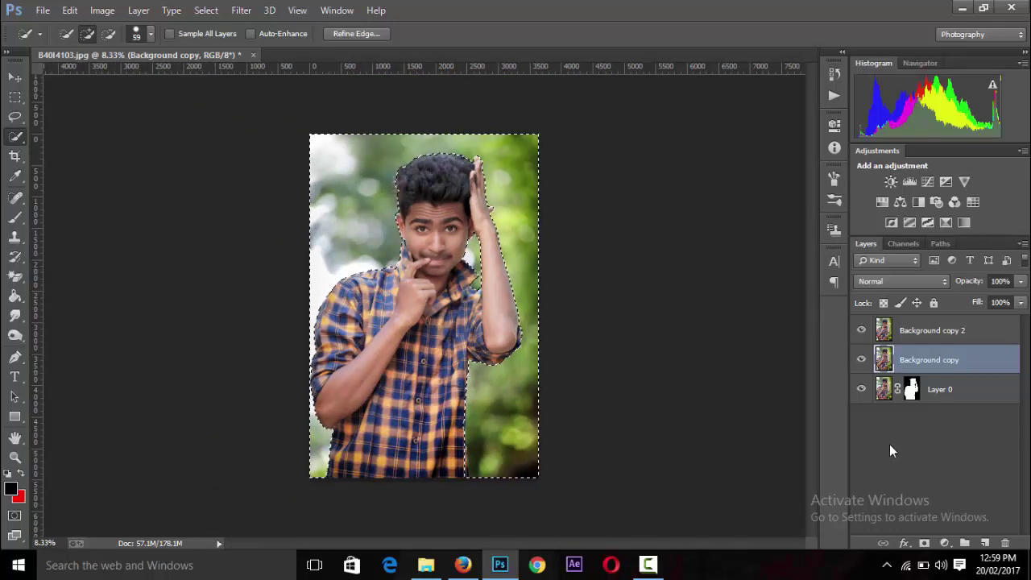
pyautogui.click(923, 543)
pyautogui.click(950, 330)
# In Camera Raw, set Clarity +35, Blacks -28, Shadows +45 and lower the Highlights
pyautogui.hotkey('ctrl', '-')
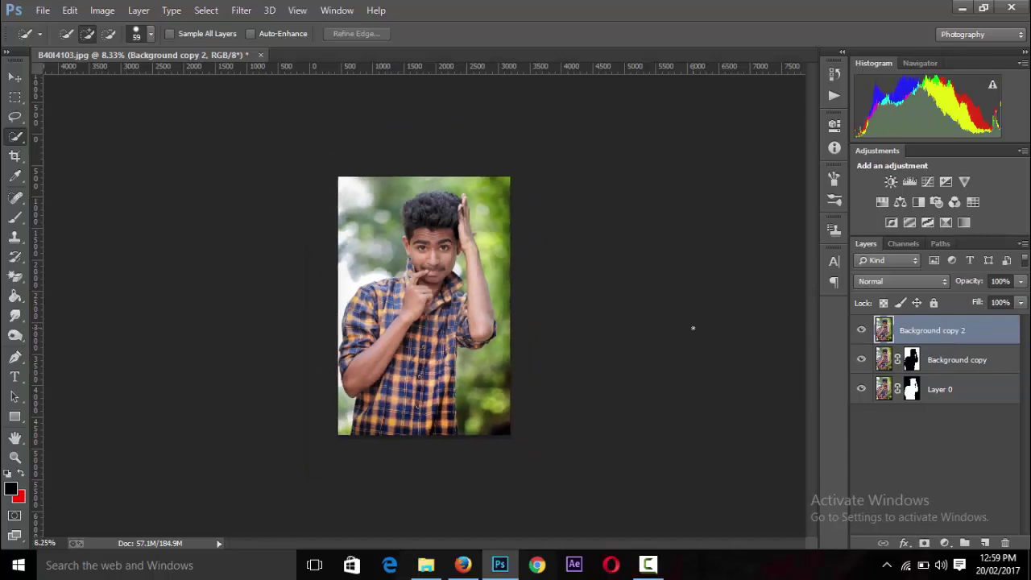
pyautogui.hotkey('ctrl', '-')
pyautogui.click(242, 9)
pyautogui.click(267, 97)
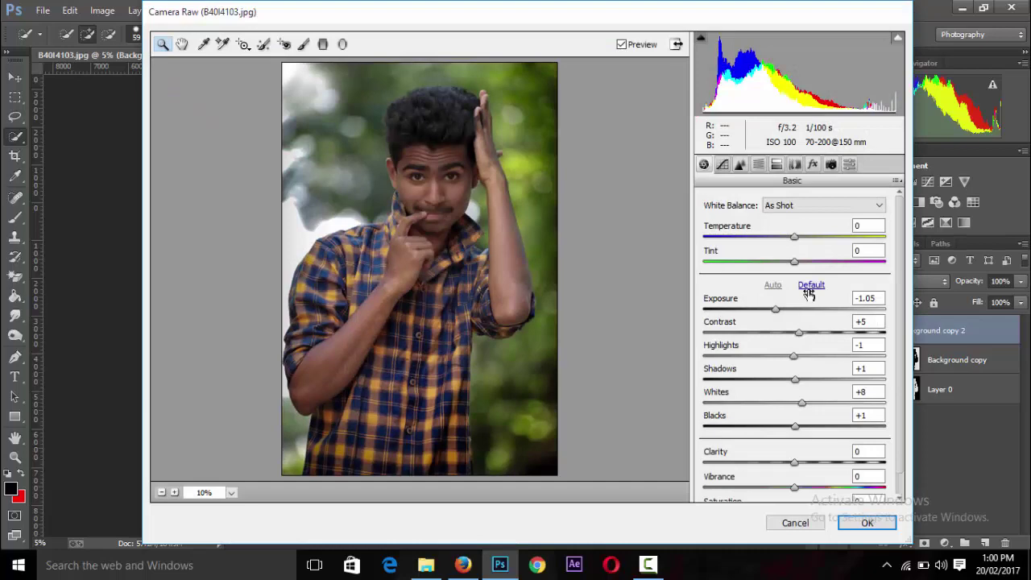
pyautogui.click(809, 290)
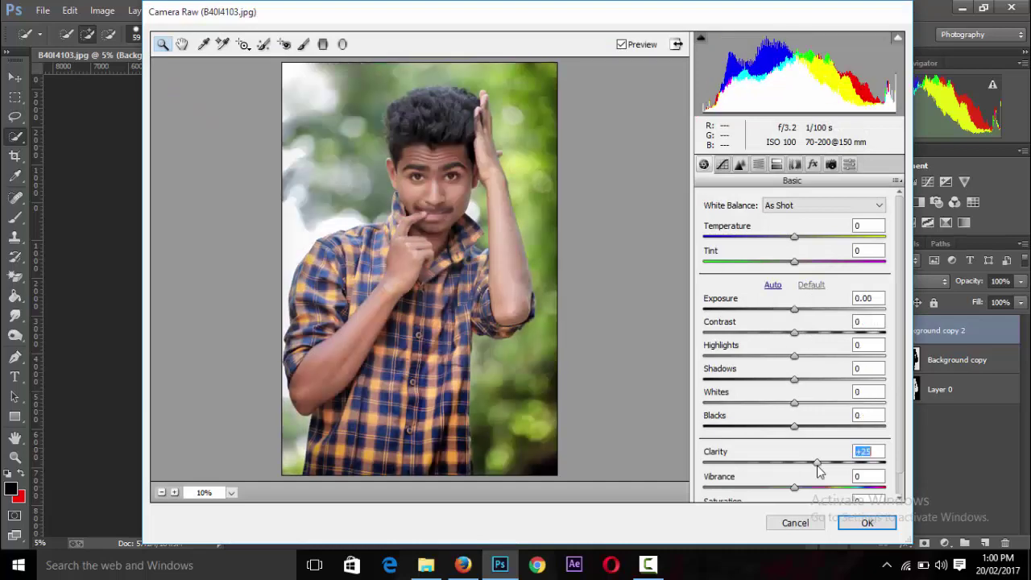
pyautogui.moveTo(817, 463); pyautogui.dragTo(825, 463)
pyautogui.moveTo(794, 426); pyautogui.dragTo(769, 426)
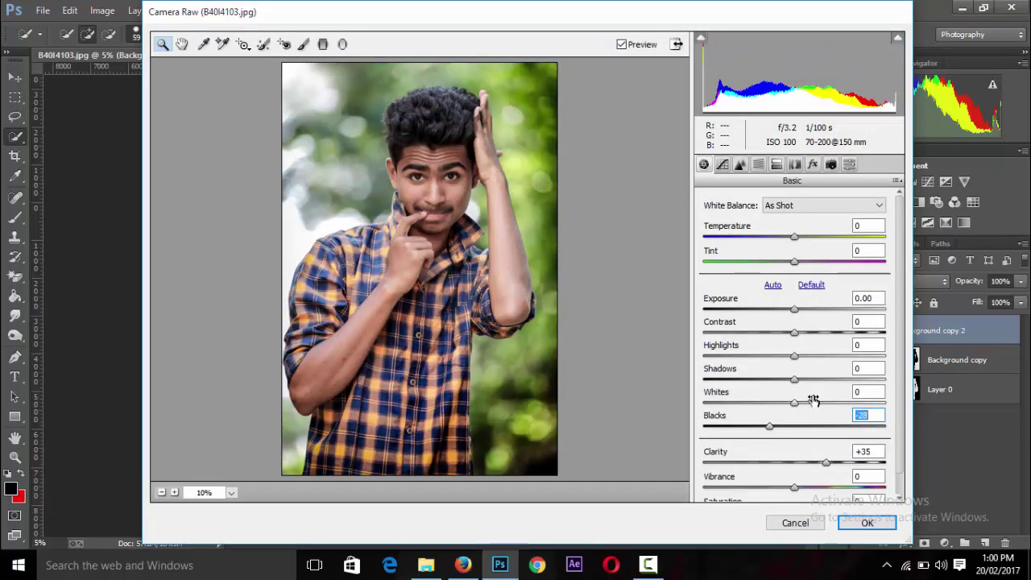
pyautogui.moveTo(794, 380)
pyautogui.mouseDown()
pyautogui.moveTo(834, 379)
pyautogui.moveTo(810, 406)
pyautogui.mouseUp()
pyautogui.moveTo(794, 356); pyautogui.dragTo(741, 356)
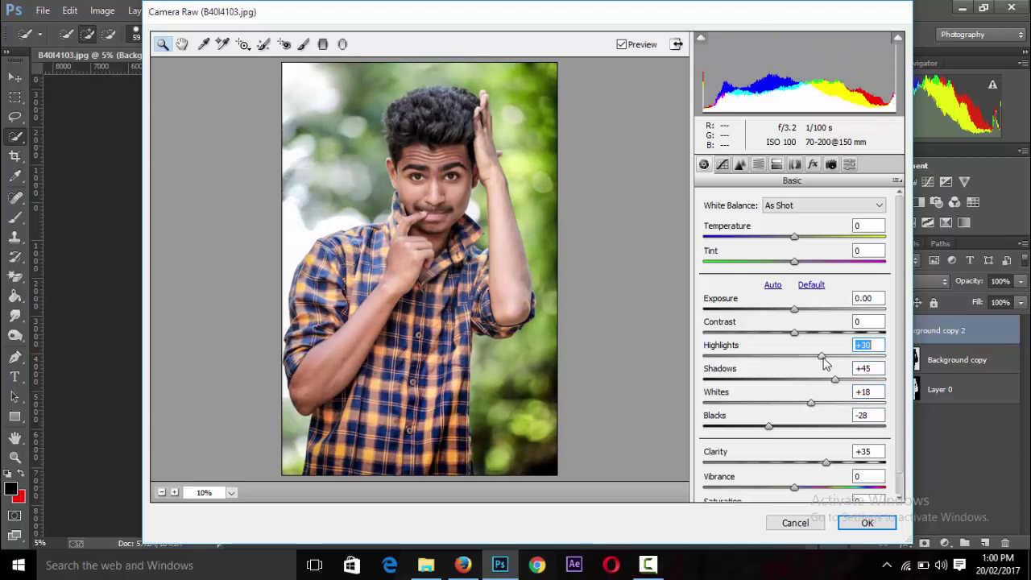
# Lower the tone curve's Highlights and set its Lights to -12
pyautogui.click(721, 164)
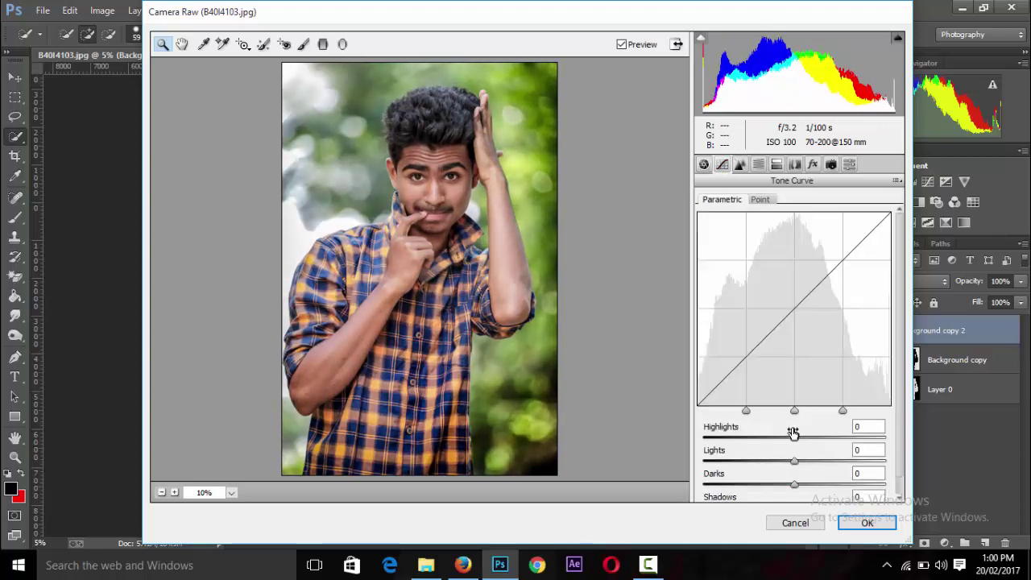
pyautogui.moveTo(794, 437)
pyautogui.mouseDown()
pyautogui.moveTo(782, 437)
pyautogui.moveTo(784, 475)
pyautogui.mouseUp()
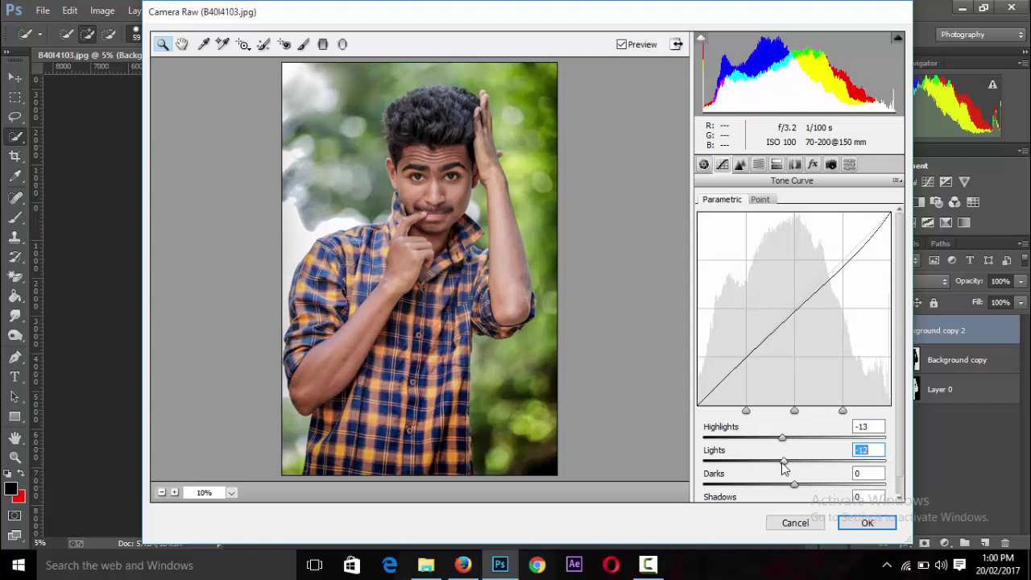
pyautogui.click(643, 336)
pyautogui.keyDown('alt'); pyautogui.click(643, 336); pyautogui.keyUp('alt')
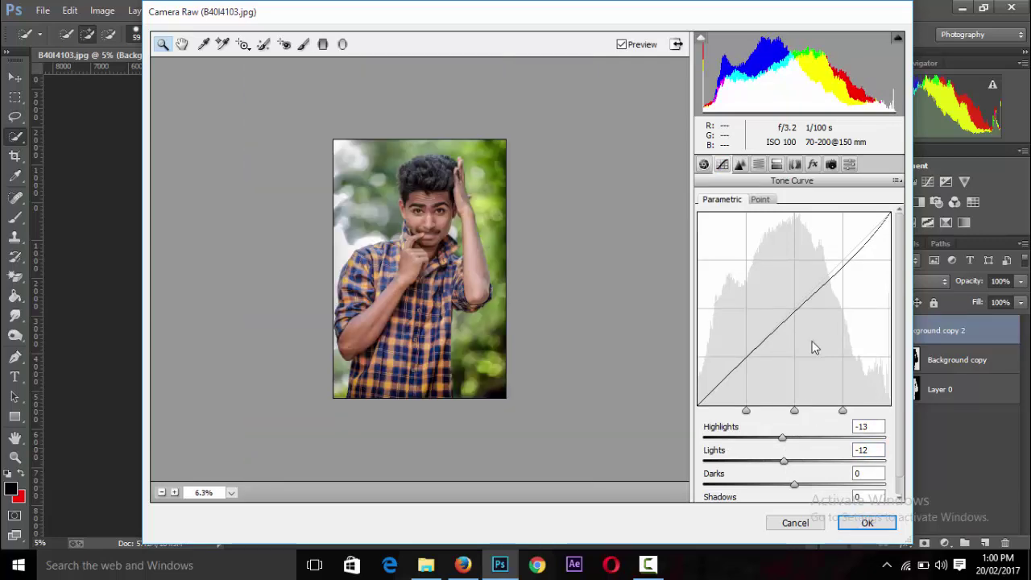
# Raise Oranges saturation to +28 and apply the Camera Raw adjustments
pyautogui.click(758, 164)
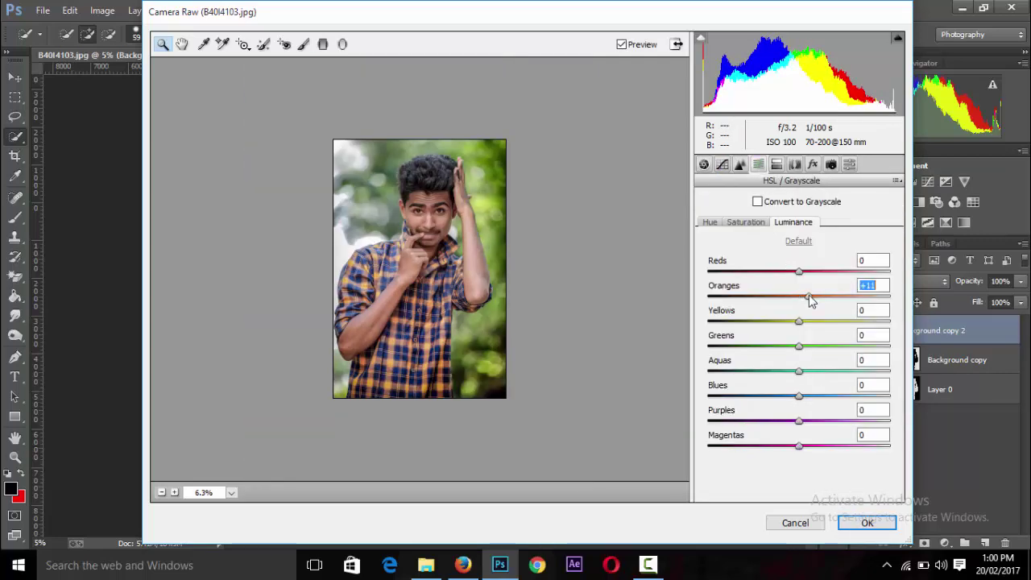
pyautogui.click(746, 221)
pyautogui.moveTo(799, 296); pyautogui.dragTo(824, 298)
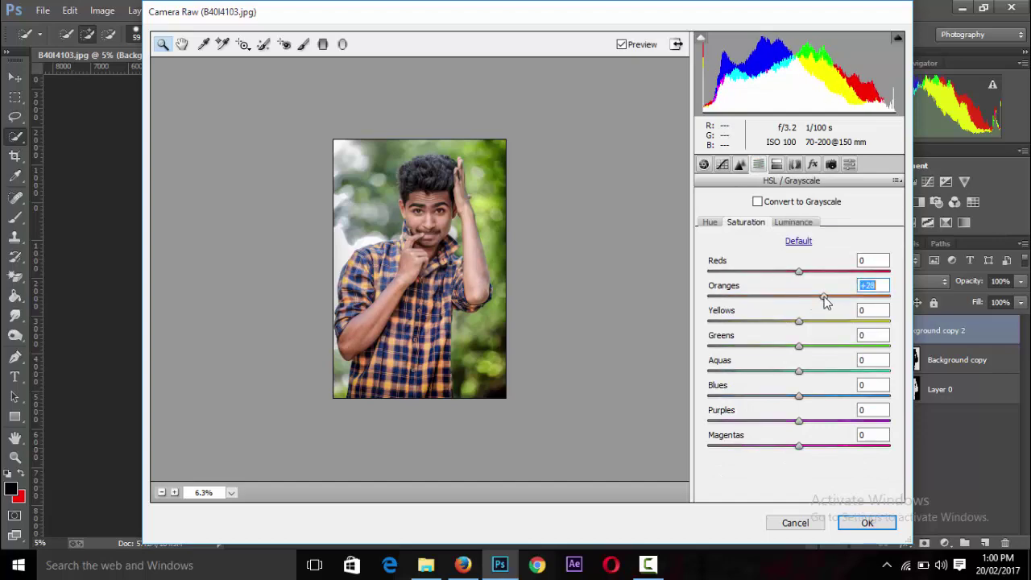
pyautogui.click(856, 525)
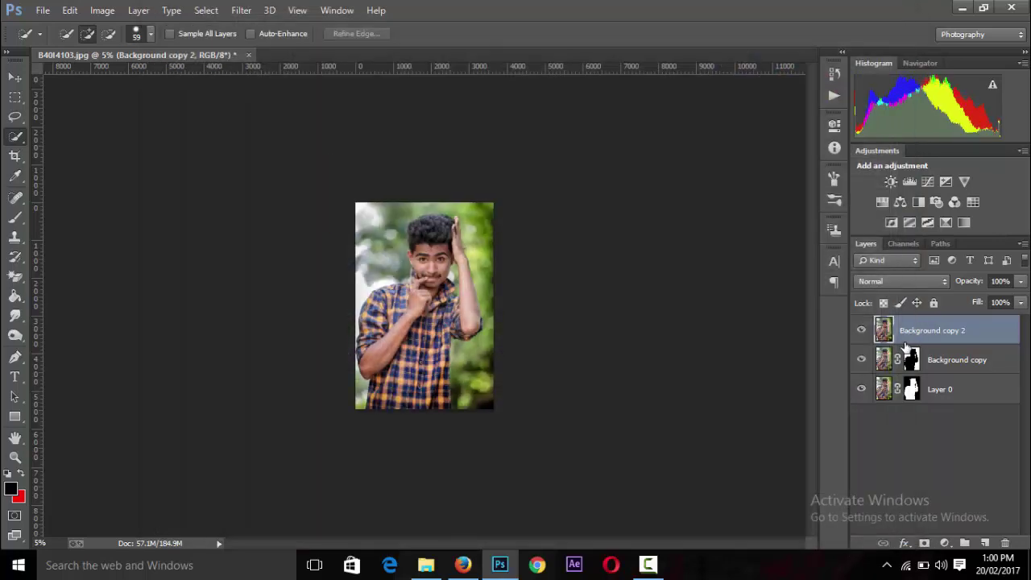
# Zoom in on the portrait and launch Nik Collection's Color Efex Pro 4 on the layer
pyautogui.hotkey('ctrl', '0')
pyautogui.hotkey('ctrl', '+')
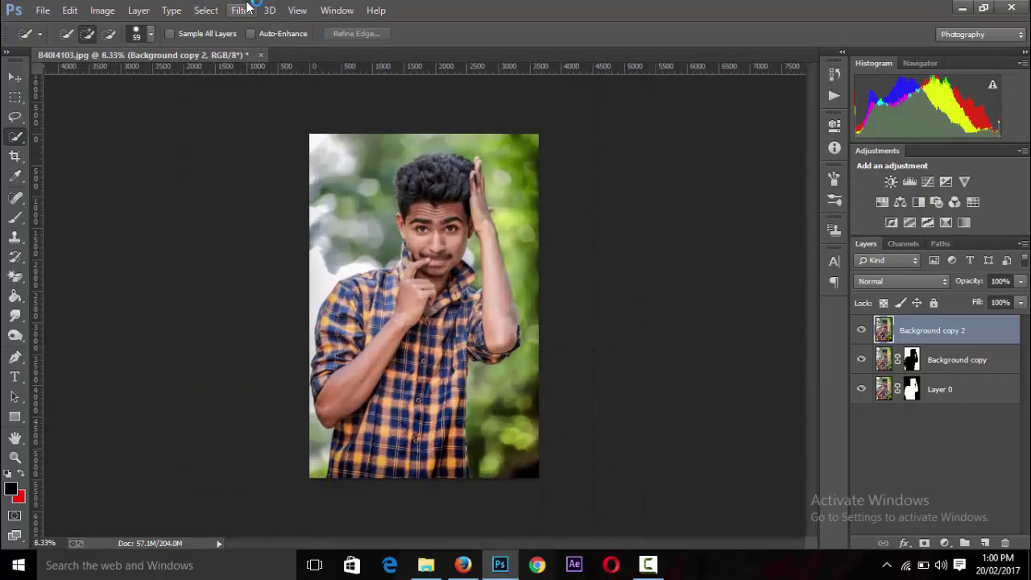
pyautogui.click(242, 10)
pyautogui.moveTo(266, 413)
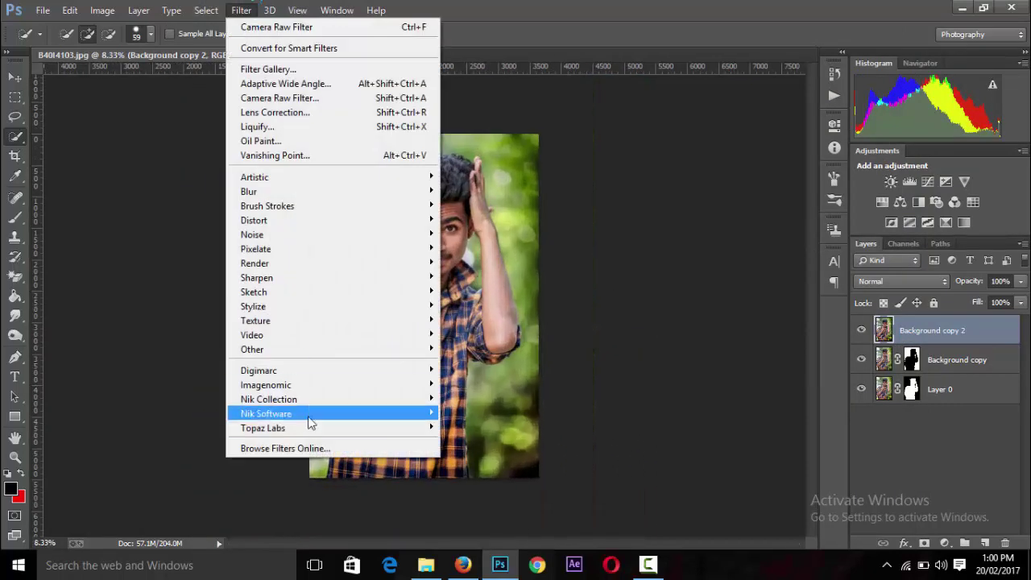
pyautogui.click(449, 401)
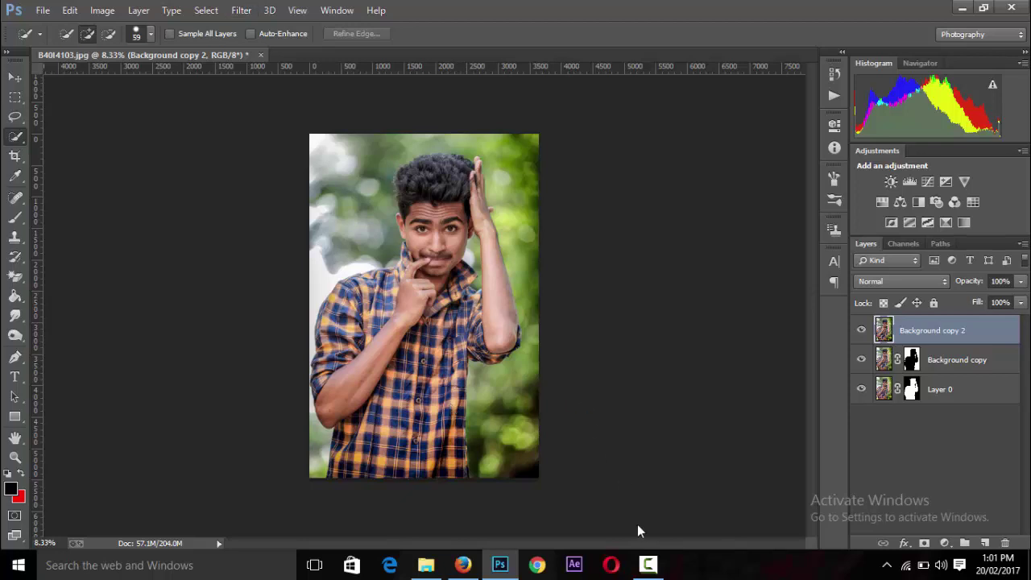
pyautogui.click(654, 560)
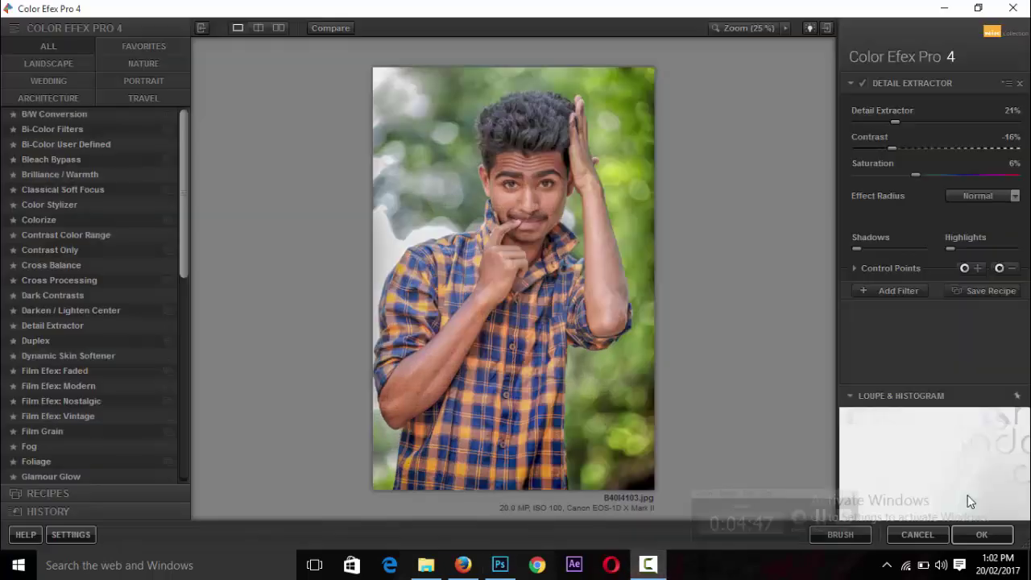
# Set Detail Extractor to 36% strength, 16% contrast and reduced saturation, then add an empty filter slot
pyautogui.click(910, 148)
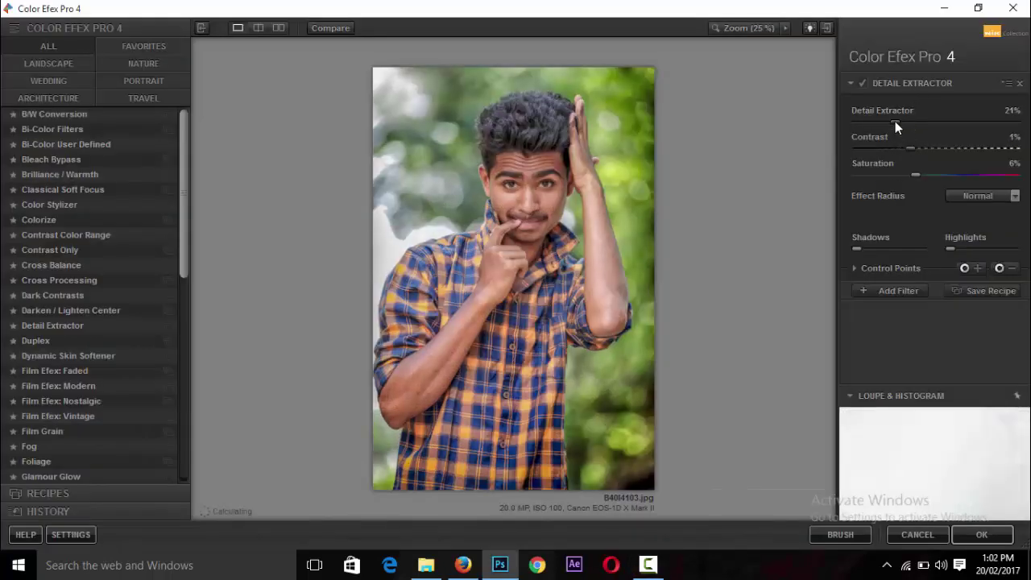
pyautogui.moveTo(894, 121); pyautogui.dragTo(900, 121)
pyautogui.moveTo(912, 176); pyautogui.dragTo(893, 177)
pyautogui.click(923, 121)
pyautogui.click(924, 148)
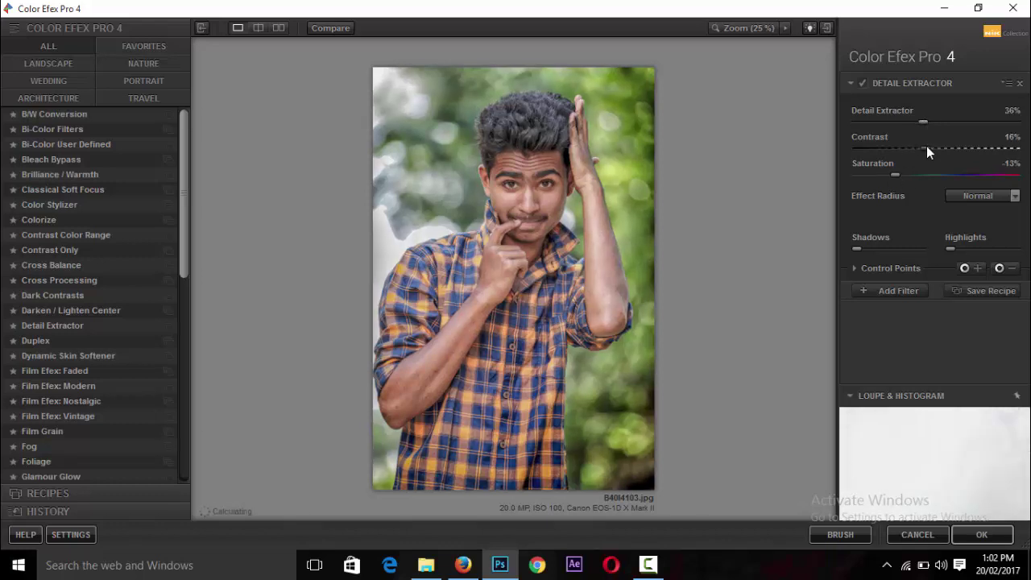
pyautogui.click(882, 291)
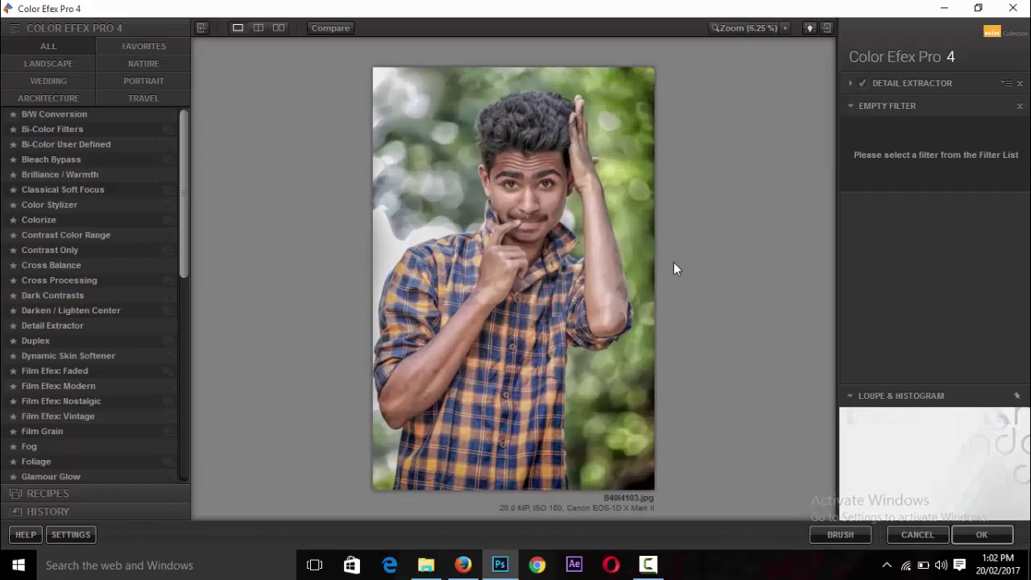
# Add Dark Contrasts as the second filter, reposition its face control point and add a negative point near the chin
pyautogui.click(82, 292)
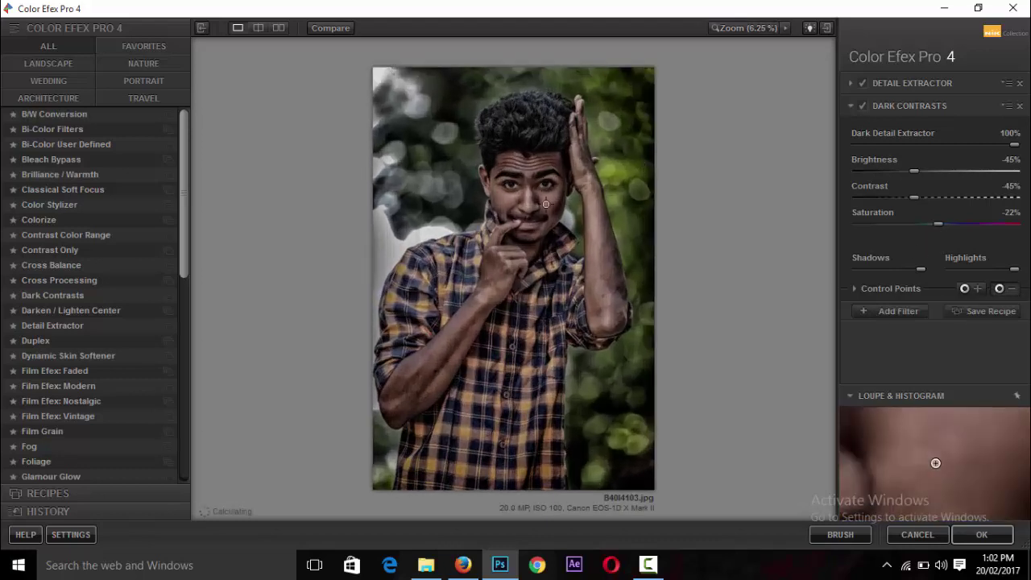
pyautogui.moveTo(538, 216); pyautogui.dragTo(530, 210)
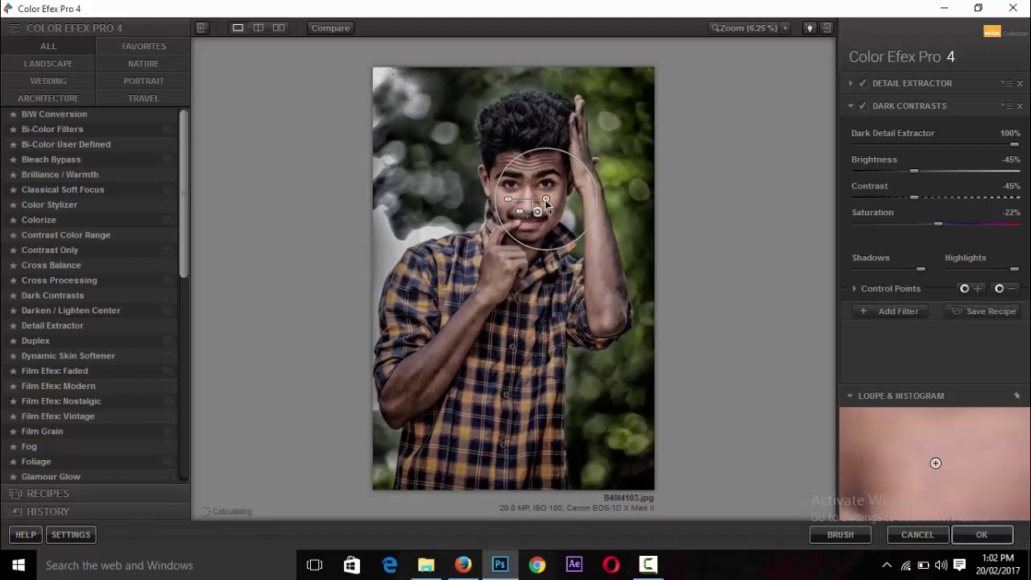
pyautogui.click(998, 288)
pyautogui.click(520, 256)
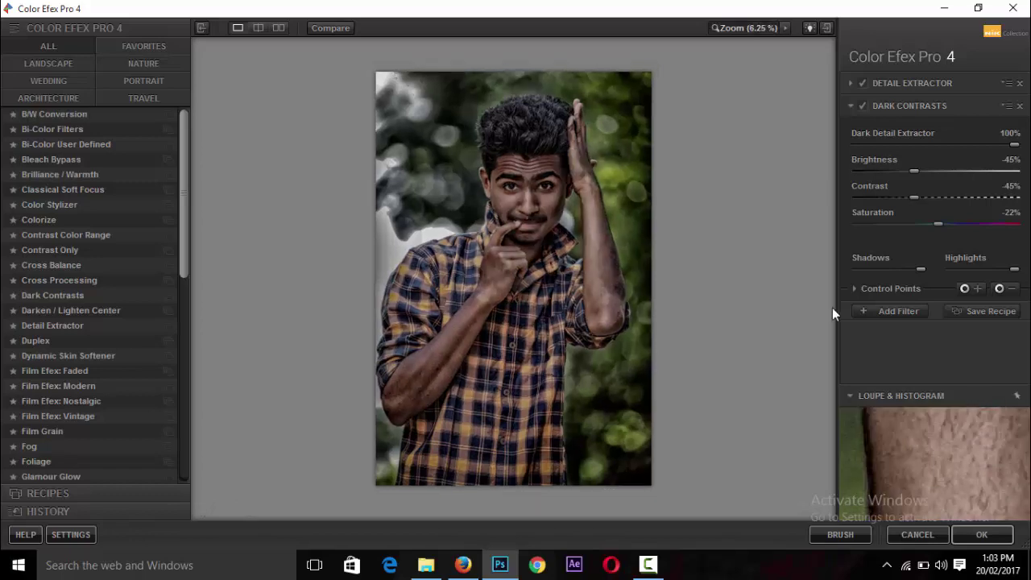
pyautogui.scroll(-1, 831, 307)
pyautogui.scroll(1, 832, 308)
pyautogui.scroll(1, 832, 307)
pyautogui.scroll(-1, 832, 308)
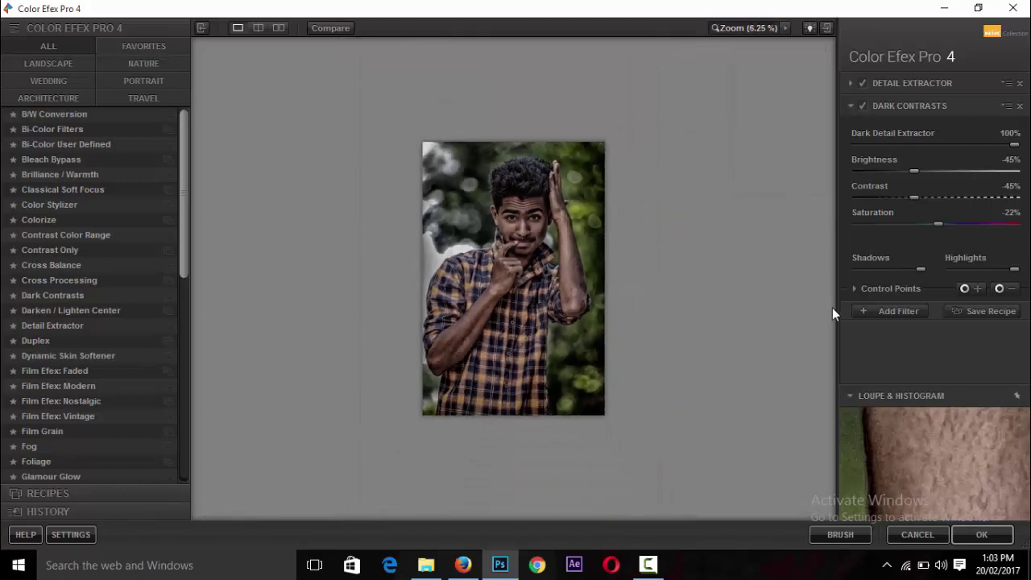
# Apply the Color Efex result as a new layer and ready the Eraser with a 244 px brush
pyautogui.click(990, 538)
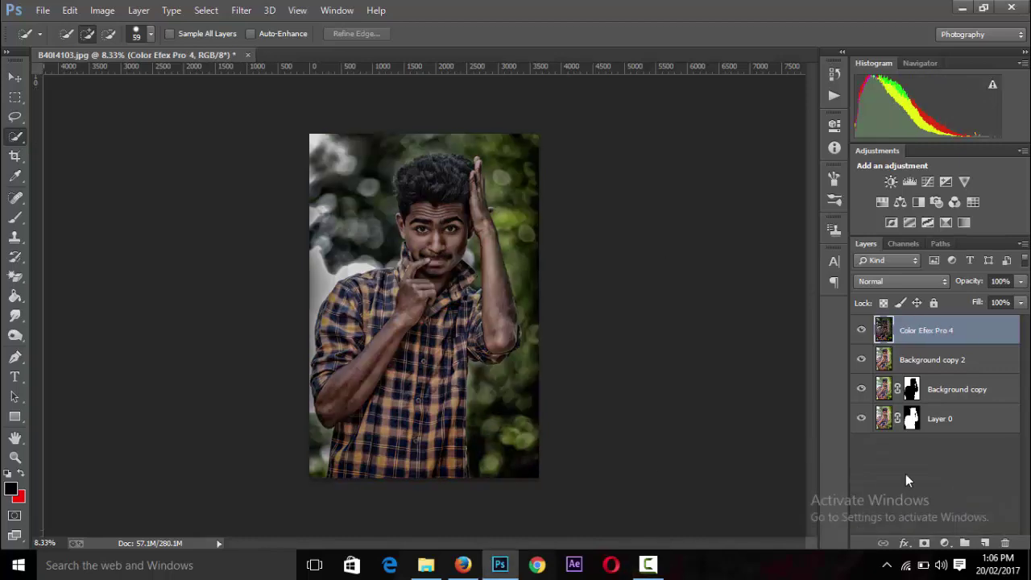
pyautogui.hotkey('ctrl', '+')
pyautogui.hotkey('ctrl', '+')
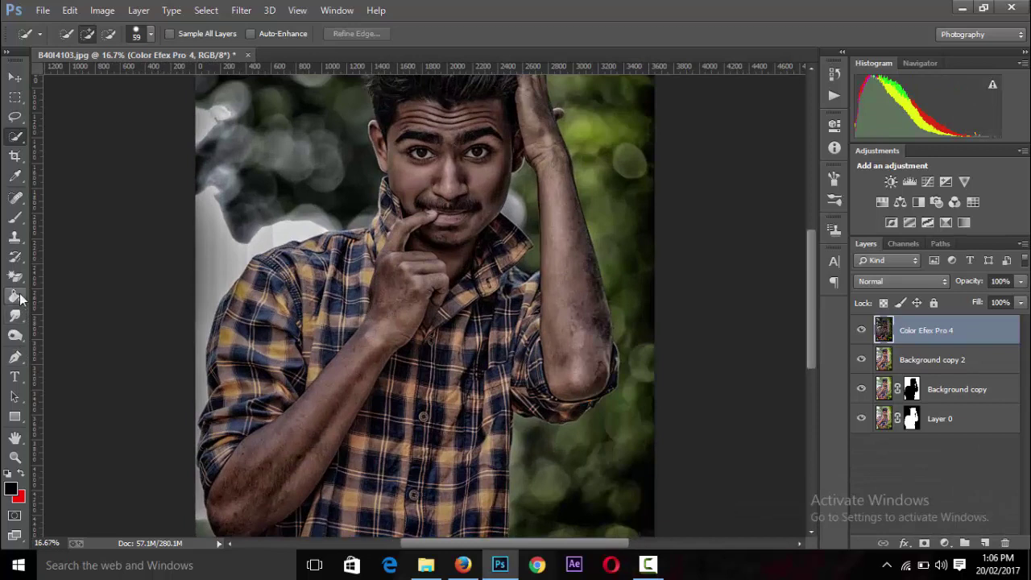
pyautogui.click(14, 277)
pyautogui.click(64, 274)
pyautogui.click(66, 34)
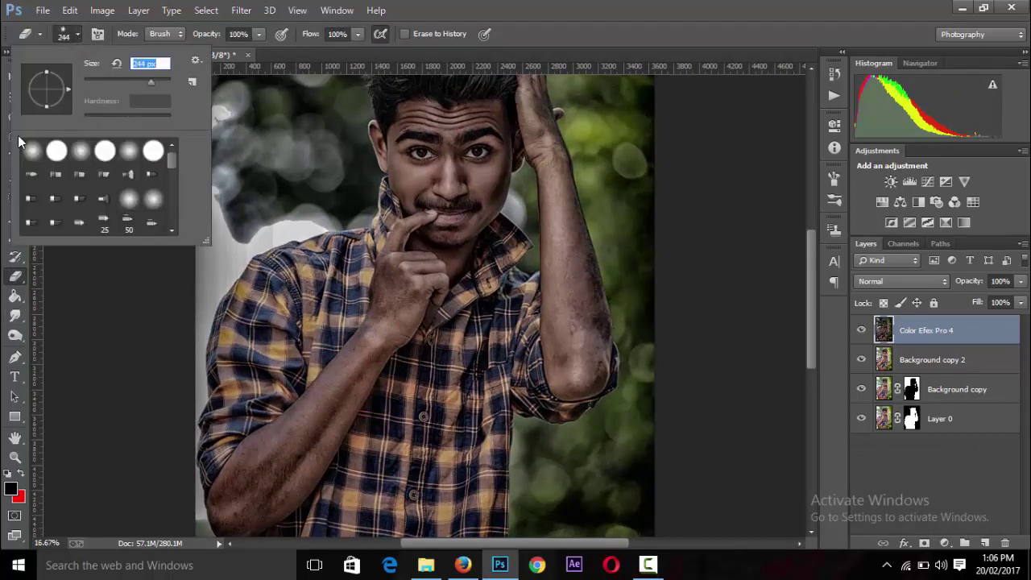
# Erase the filtered layer from the left forearm, elbow and elbow tip
pyautogui.moveTo(271, 466)
pyautogui.mouseDown()
pyautogui.moveTo(262, 483)
pyautogui.moveTo(246, 465)
pyautogui.mouseUp()
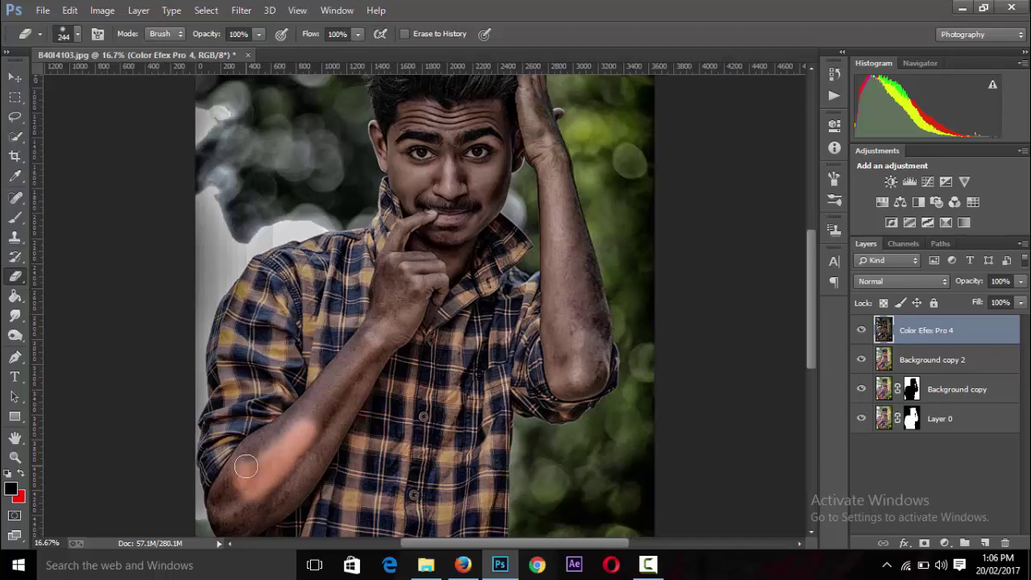
pyautogui.scroll(1, 246, 466)
pyautogui.moveTo(811, 277); pyautogui.dragTo(814, 354)
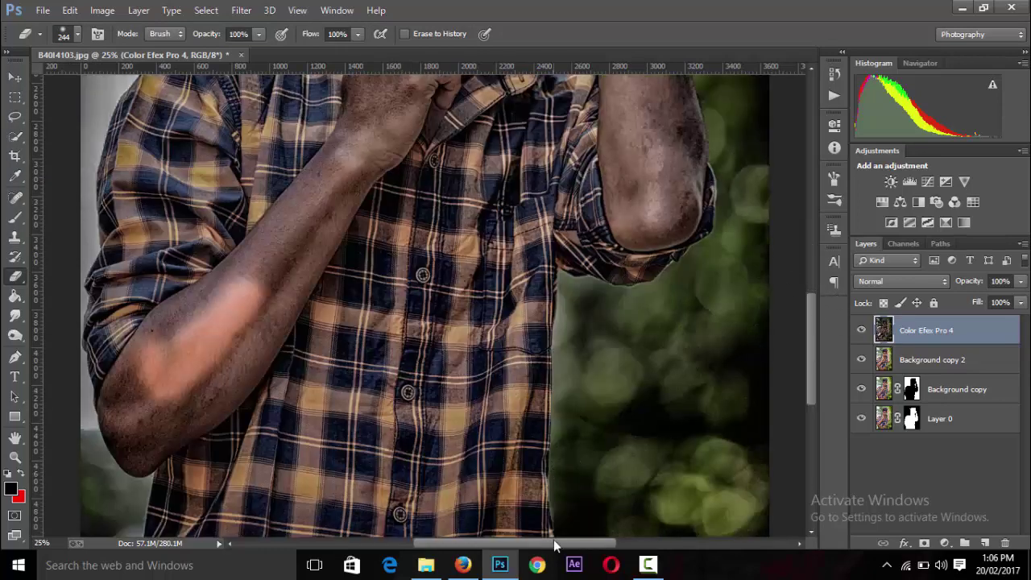
pyautogui.moveTo(554, 545); pyautogui.dragTo(493, 545)
pyautogui.moveTo(810, 344); pyautogui.dragTo(809, 391)
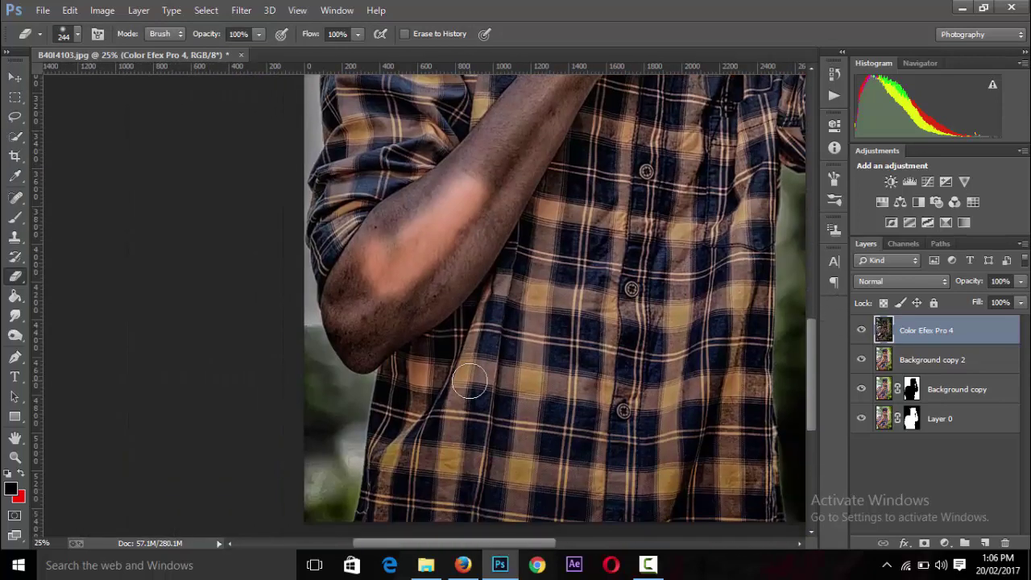
pyautogui.scroll(1, 421, 294)
pyautogui.moveTo(362, 299)
pyautogui.mouseDown()
pyautogui.moveTo(327, 311)
pyautogui.moveTo(361, 231)
pyautogui.moveTo(345, 326)
pyautogui.moveTo(341, 278)
pyautogui.moveTo(350, 339)
pyautogui.moveTo(409, 285)
pyautogui.moveTo(504, 154)
pyautogui.moveTo(467, 248)
pyautogui.moveTo(403, 318)
pyautogui.moveTo(422, 306)
pyautogui.mouseUp()
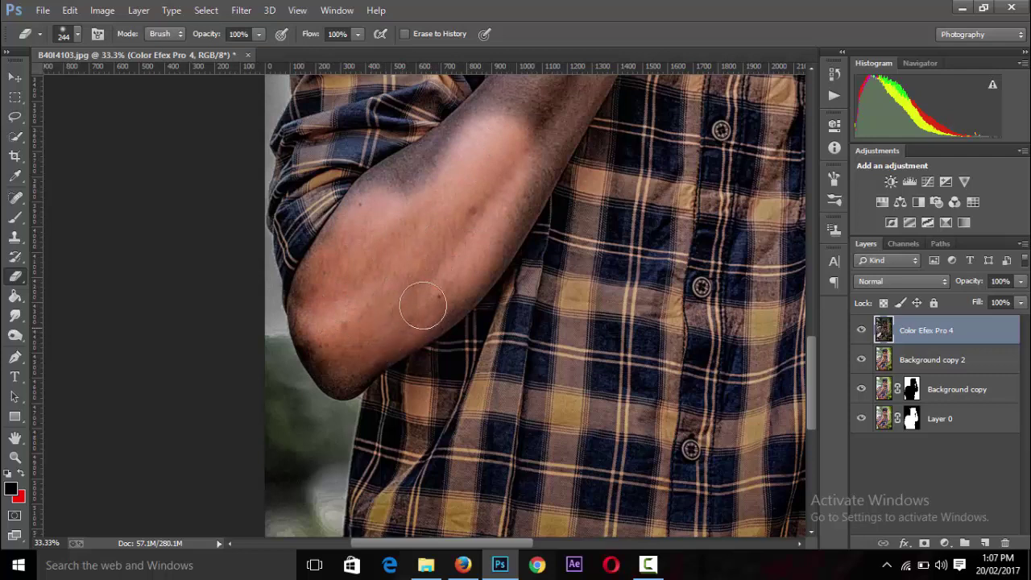
pyautogui.moveTo(347, 345); pyautogui.dragTo(348, 366)
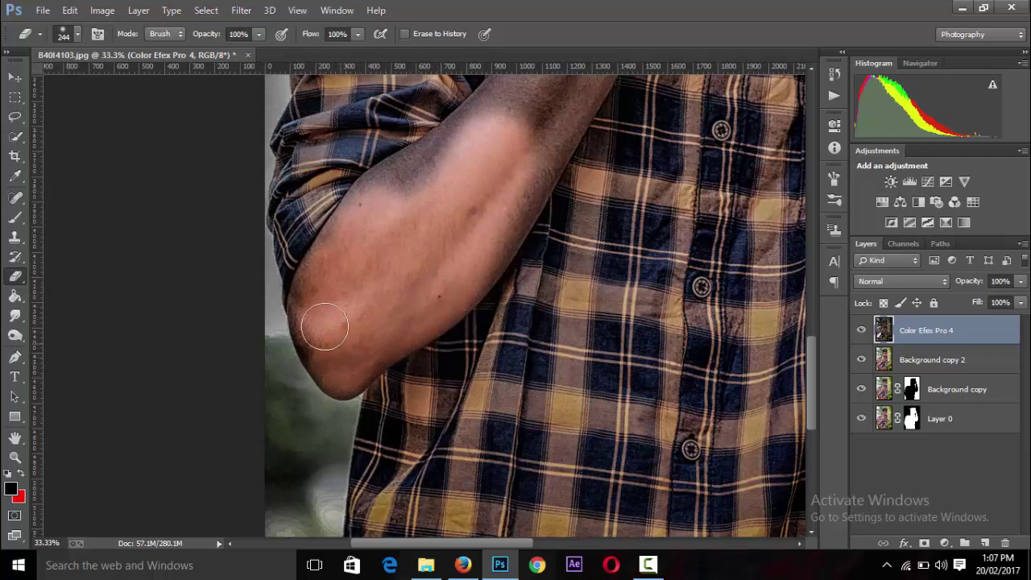
pyautogui.moveTo(325, 326)
pyautogui.mouseDown()
pyautogui.moveTo(322, 345)
pyautogui.moveTo(343, 352)
pyautogui.mouseUp()
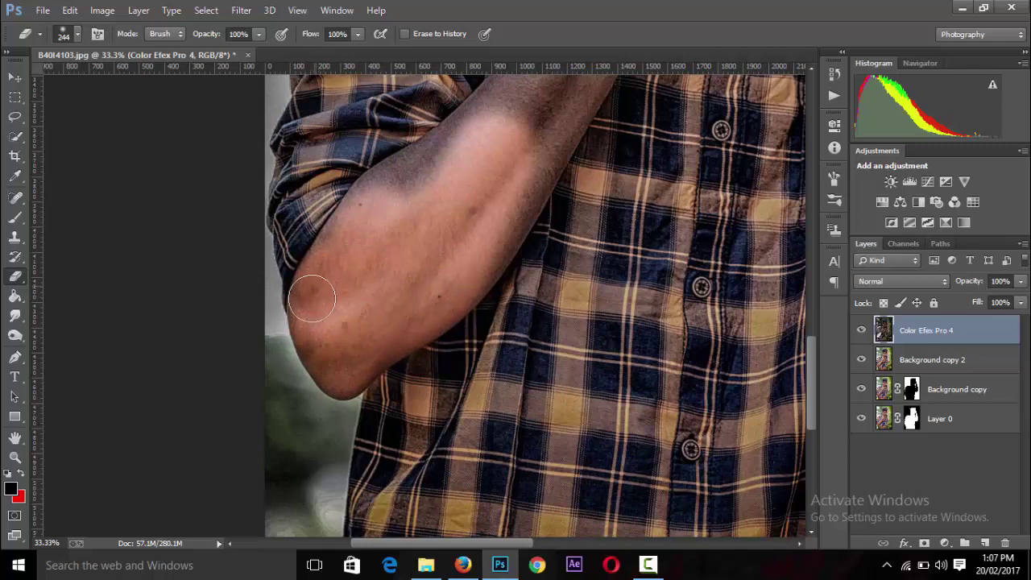
# Erase the remaining dark patches along the upper and lower forearm
pyautogui.moveTo(346, 228); pyautogui.dragTo(506, 167)
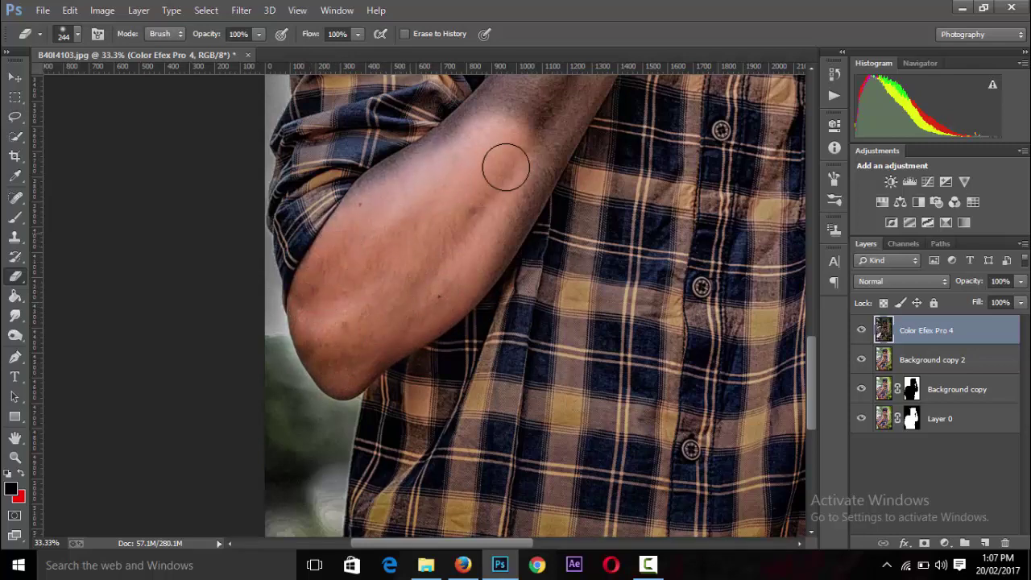
pyautogui.moveTo(807, 368); pyautogui.dragTo(809, 345)
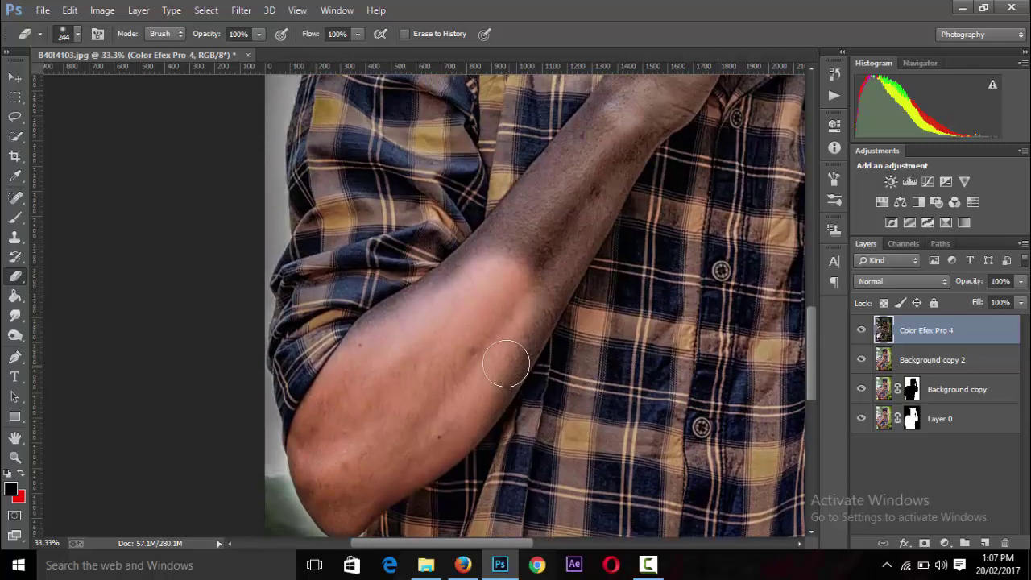
pyautogui.moveTo(533, 293); pyautogui.dragTo(520, 343)
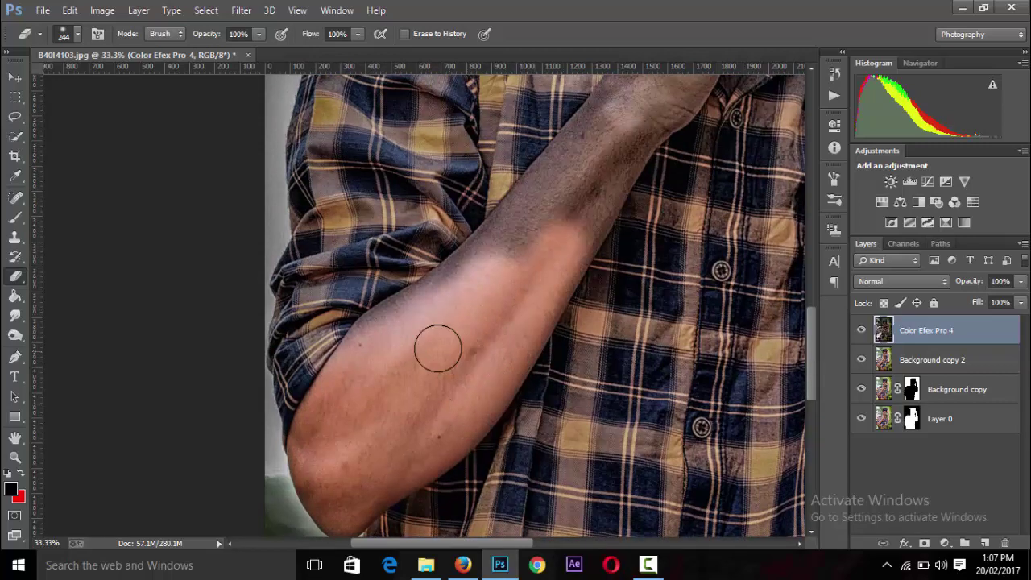
pyautogui.moveTo(373, 343)
pyautogui.mouseDown()
pyautogui.moveTo(589, 168)
pyautogui.moveTo(566, 219)
pyautogui.moveTo(572, 240)
pyautogui.moveTo(554, 266)
pyautogui.mouseUp()
pyautogui.moveTo(587, 197)
pyautogui.mouseDown()
pyautogui.moveTo(637, 110)
pyautogui.moveTo(626, 142)
pyautogui.mouseUp()
pyautogui.moveTo(810, 353); pyautogui.dragTo(812, 327)
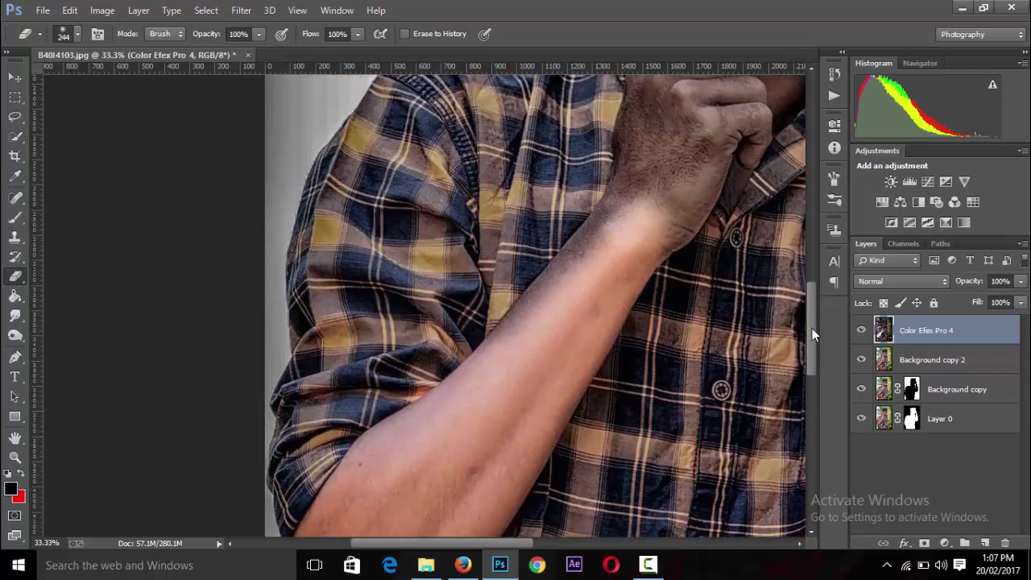
pyautogui.moveTo(536, 312)
pyautogui.mouseDown()
pyautogui.moveTo(513, 338)
pyautogui.moveTo(549, 311)
pyautogui.moveTo(685, 153)
pyautogui.mouseUp()
pyautogui.moveTo(816, 339); pyautogui.dragTo(816, 308)
pyautogui.moveTo(690, 324)
pyautogui.mouseDown()
pyautogui.moveTo(668, 224)
pyautogui.moveTo(632, 316)
pyautogui.moveTo(624, 272)
pyautogui.moveTo(697, 295)
pyautogui.moveTo(693, 287)
pyautogui.moveTo(640, 364)
pyautogui.moveTo(693, 308)
pyautogui.mouseUp()
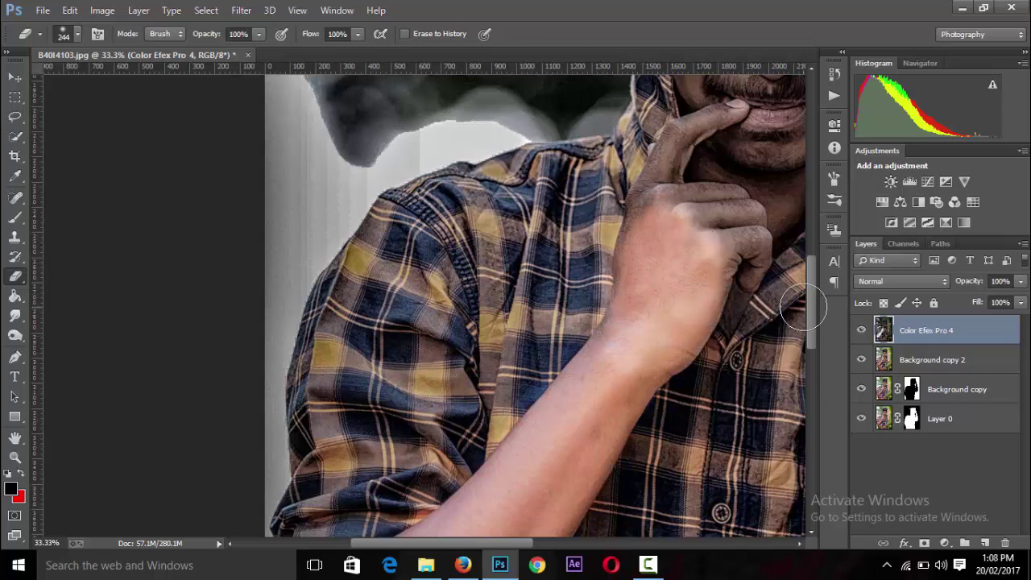
# Erase the dark effect from the wrist and the hand beside the chin
pyautogui.moveTo(810, 308); pyautogui.dragTo(810, 286)
pyautogui.moveTo(690, 322)
pyautogui.mouseDown()
pyautogui.moveTo(732, 298)
pyautogui.moveTo(748, 299)
pyautogui.moveTo(757, 322)
pyautogui.moveTo(706, 414)
pyautogui.moveTo(732, 350)
pyautogui.moveTo(737, 194)
pyautogui.moveTo(644, 322)
pyautogui.moveTo(714, 220)
pyautogui.mouseUp()
pyautogui.moveTo(622, 433); pyautogui.dragTo(617, 449)
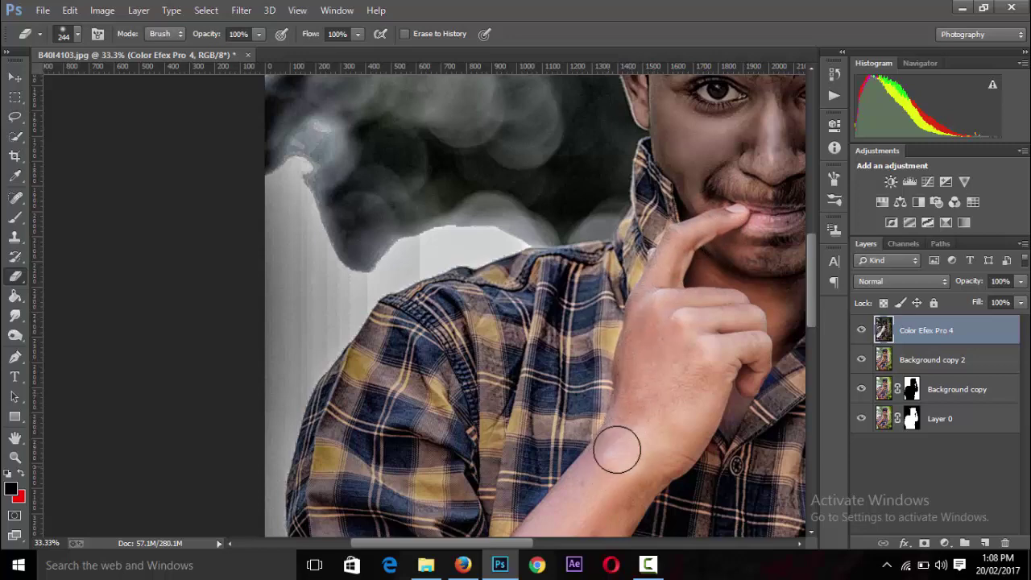
pyautogui.moveTo(499, 547); pyautogui.dragTo(537, 541)
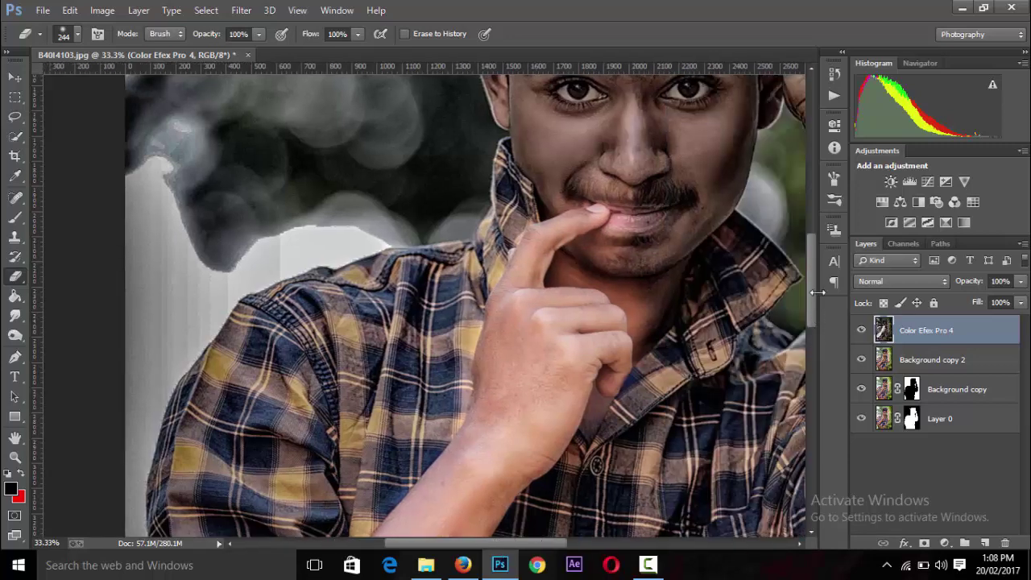
pyautogui.moveTo(812, 293); pyautogui.dragTo(811, 262)
pyautogui.moveTo(683, 260)
pyautogui.mouseDown()
pyautogui.moveTo(622, 297)
pyautogui.moveTo(571, 302)
pyautogui.moveTo(603, 237)
pyautogui.moveTo(587, 172)
pyautogui.moveTo(596, 158)
pyautogui.moveTo(568, 165)
pyautogui.moveTo(531, 217)
pyautogui.moveTo(541, 287)
pyautogui.moveTo(593, 359)
pyautogui.moveTo(663, 299)
pyautogui.mouseUp()
# Lighten the forehead, cheeks, jaw, temple and raised forearm, zooming out to 25%
pyautogui.moveTo(643, 208); pyautogui.dragTo(694, 161)
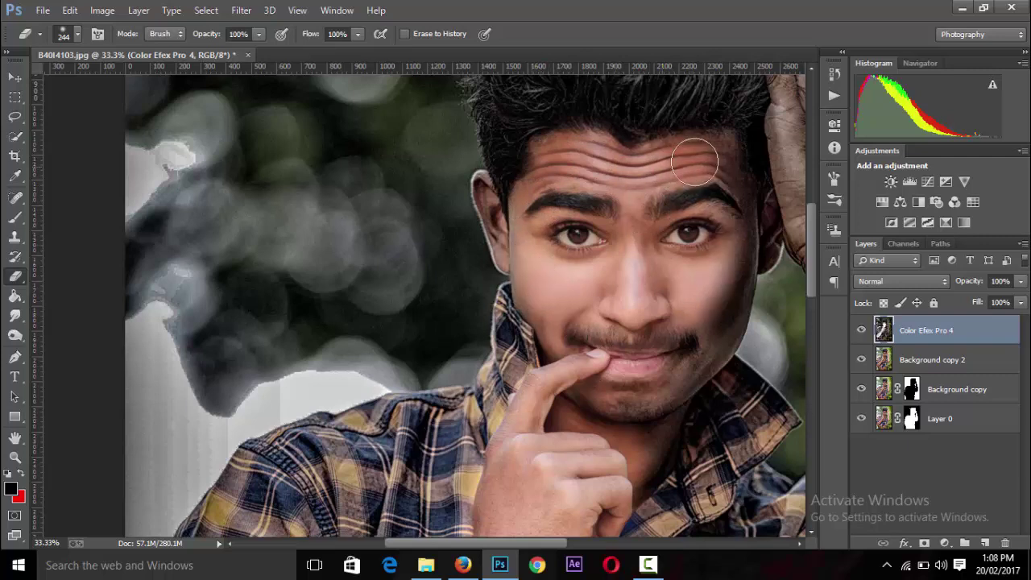
pyautogui.moveTo(598, 301); pyautogui.dragTo(542, 309)
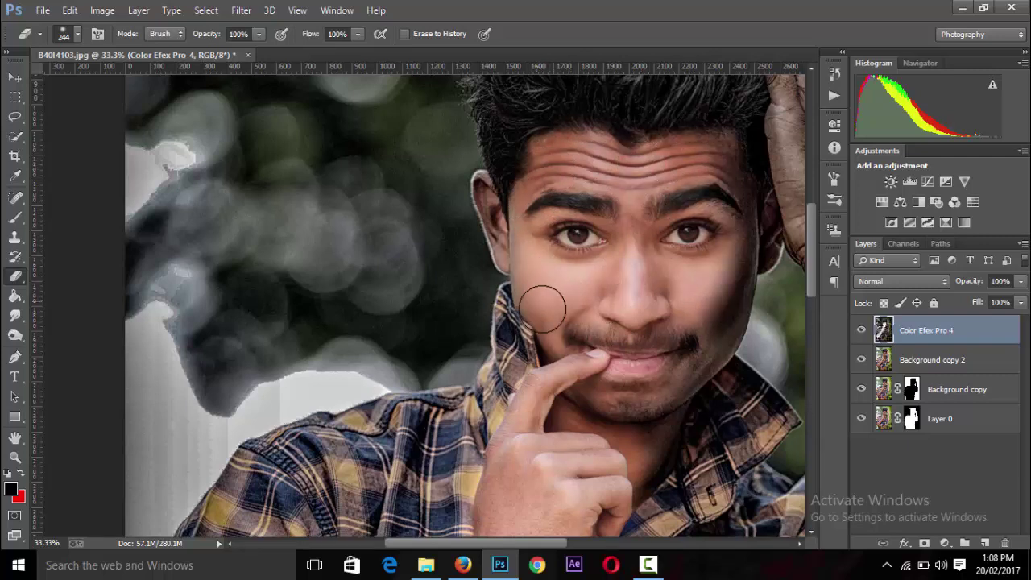
pyautogui.moveTo(599, 393)
pyautogui.mouseDown()
pyautogui.moveTo(617, 401)
pyautogui.moveTo(647, 454)
pyautogui.mouseUp()
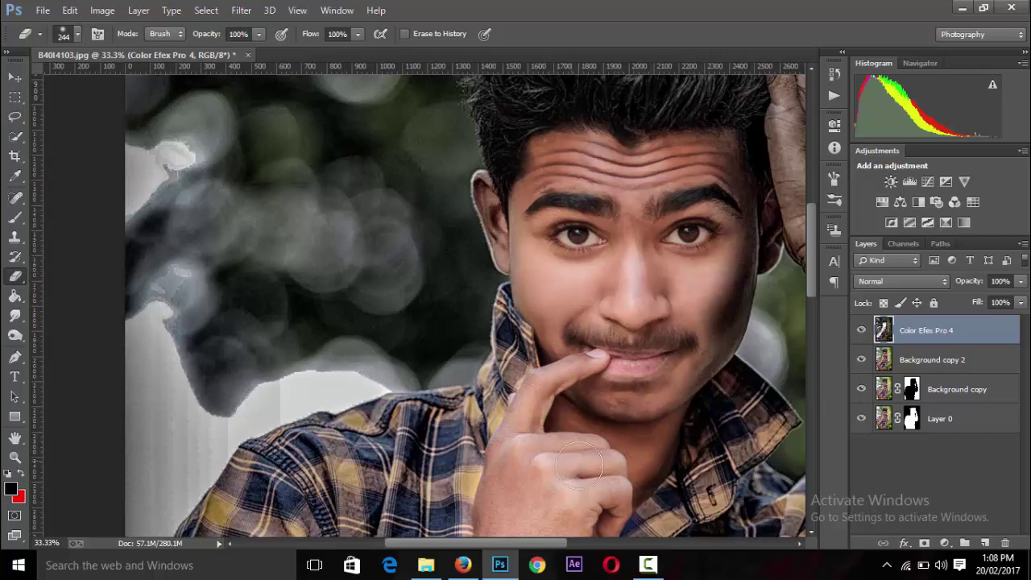
pyautogui.hotkey('ctrl', '-')
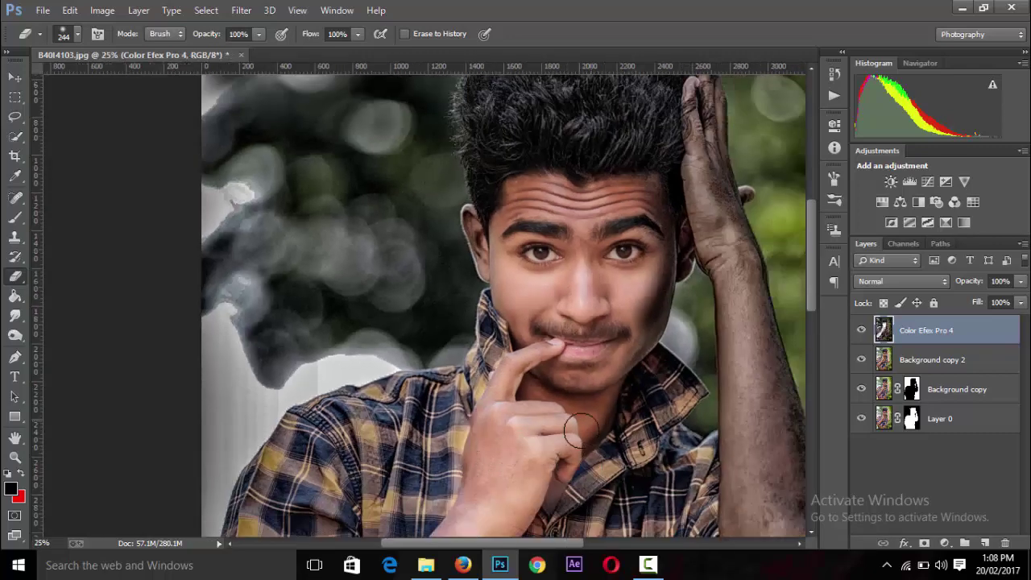
pyautogui.moveTo(640, 292)
pyautogui.mouseDown()
pyautogui.moveTo(652, 288)
pyautogui.moveTo(638, 343)
pyautogui.mouseUp()
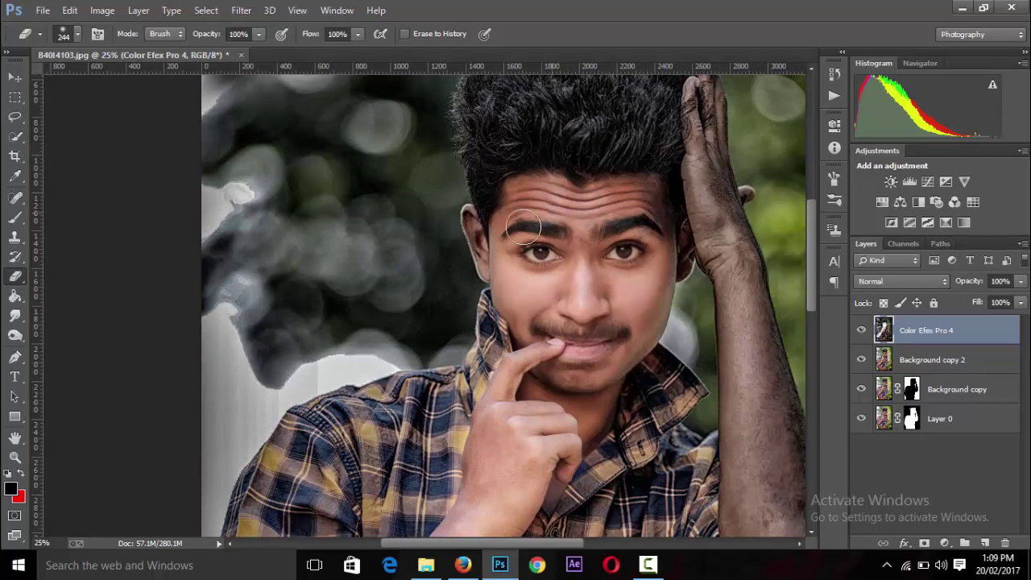
pyautogui.moveTo(493, 249)
pyautogui.mouseDown()
pyautogui.moveTo(642, 198)
pyautogui.moveTo(594, 205)
pyautogui.mouseUp()
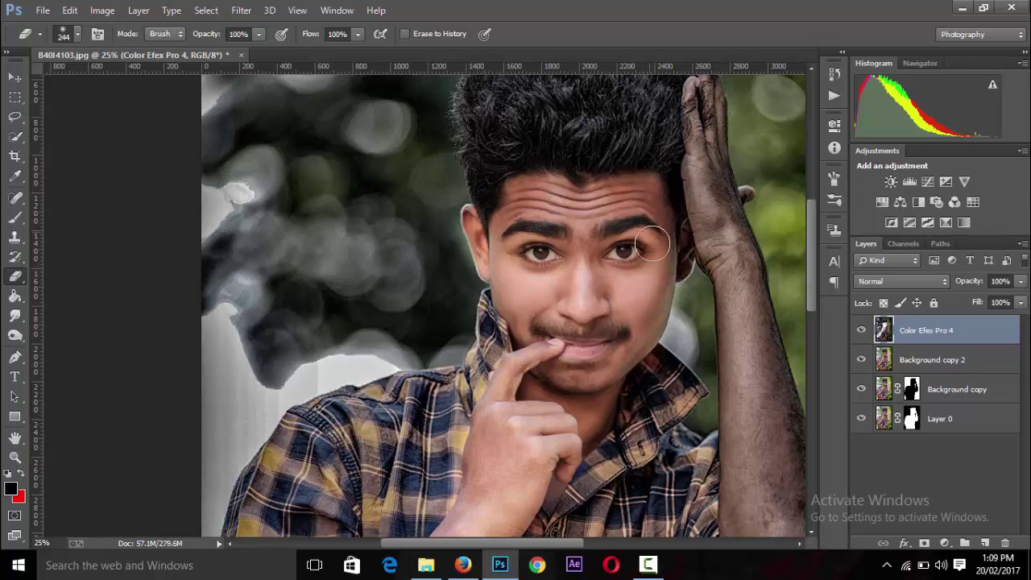
pyautogui.moveTo(652, 243); pyautogui.dragTo(750, 362)
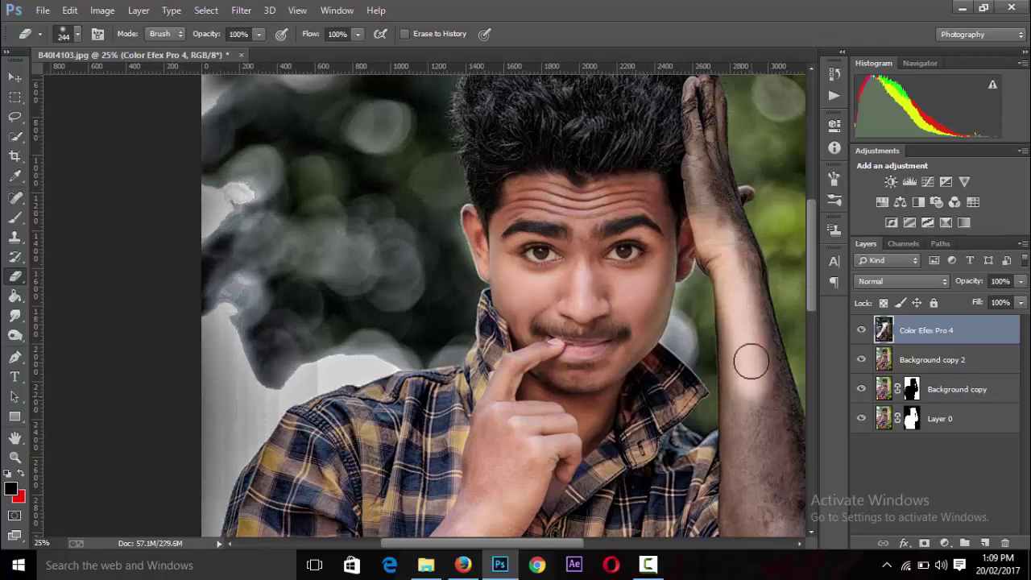
# Erase the dark Color Efex overlay along the raised forearm
pyautogui.scroll(-3, 750, 361)
pyautogui.scroll(4, 757, 403)
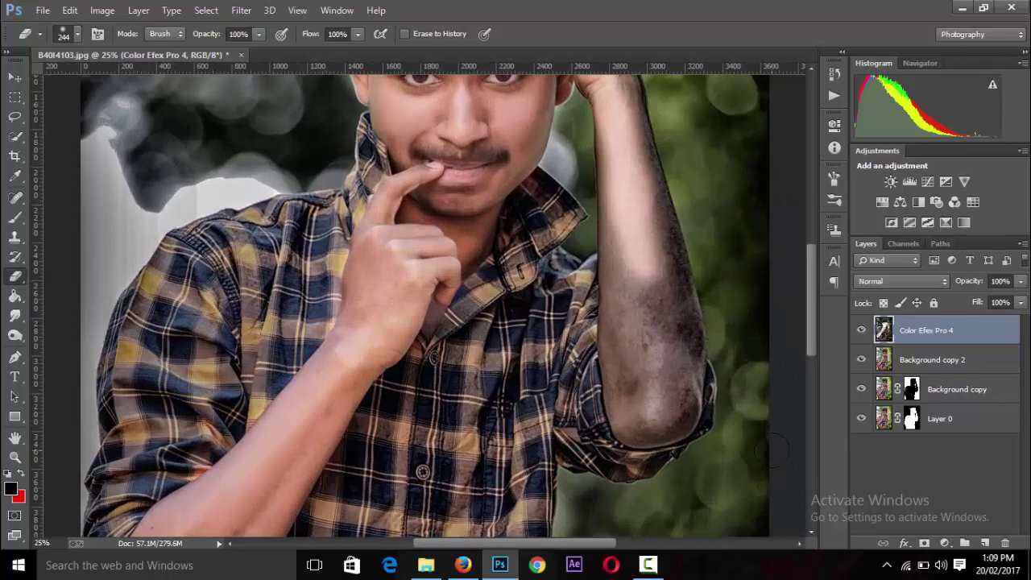
pyautogui.scroll(1, 771, 451)
pyautogui.hscroll(2, 578, 356)
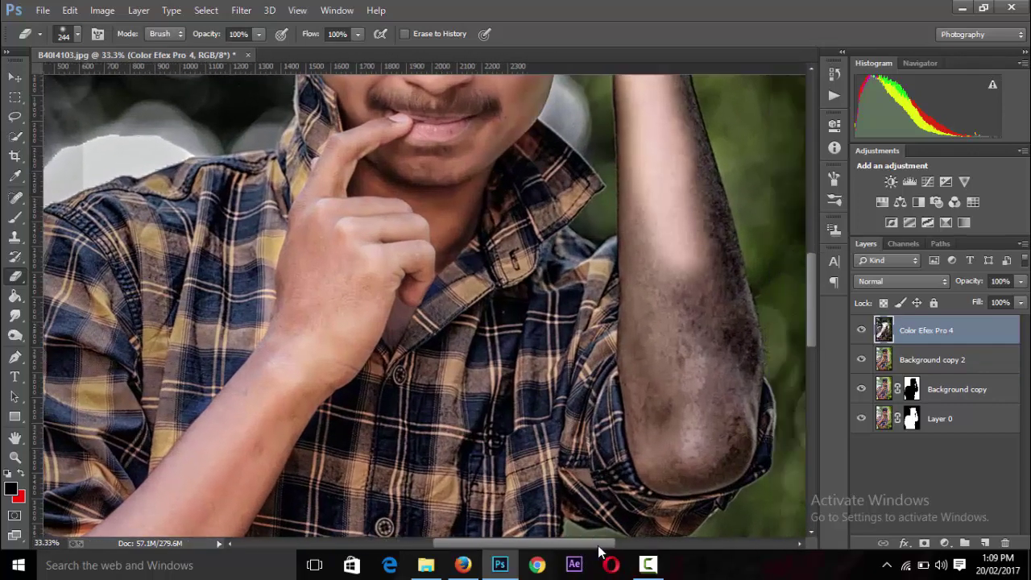
pyautogui.moveTo(578, 355)
pyautogui.mouseDown()
pyautogui.moveTo(535, 342)
pyautogui.moveTo(520, 249)
pyautogui.moveTo(524, 373)
pyautogui.moveTo(513, 322)
pyautogui.moveTo(516, 287)
pyautogui.moveTo(529, 425)
pyautogui.moveTo(550, 467)
pyautogui.moveTo(596, 392)
pyautogui.moveTo(582, 299)
pyautogui.moveTo(610, 372)
pyautogui.moveTo(563, 193)
pyautogui.moveTo(593, 270)
pyautogui.moveTo(570, 205)
pyautogui.mouseUp()
pyautogui.moveTo(815, 345); pyautogui.dragTo(814, 297)
pyautogui.moveTo(515, 237)
pyautogui.mouseDown()
pyautogui.moveTo(515, 348)
pyautogui.moveTo(533, 218)
pyautogui.moveTo(563, 333)
pyautogui.mouseUp()
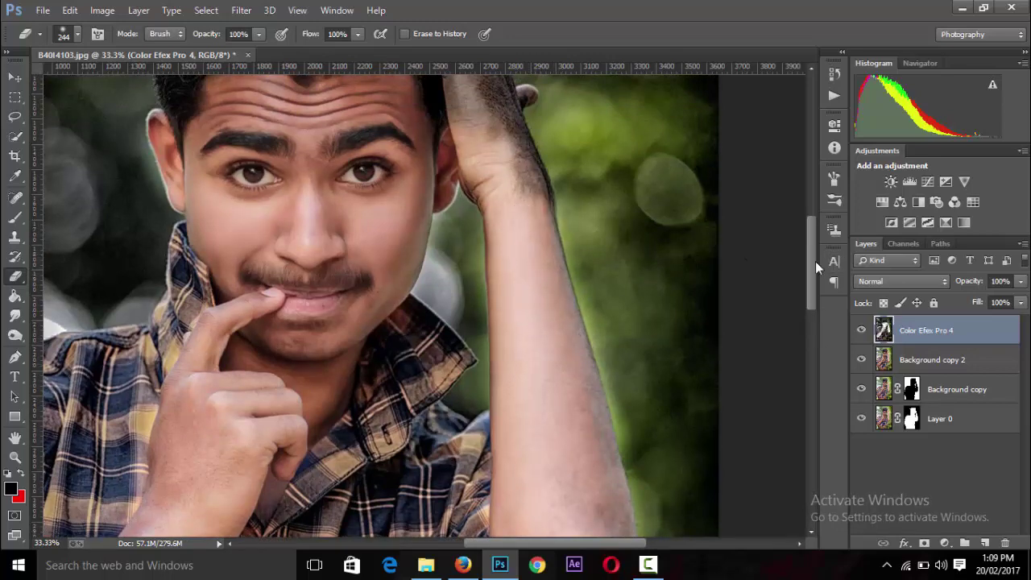
pyautogui.moveTo(815, 261); pyautogui.dragTo(817, 224)
pyautogui.moveTo(479, 242)
pyautogui.mouseDown()
pyautogui.moveTo(483, 314)
pyautogui.moveTo(508, 338)
pyautogui.moveTo(508, 265)
pyautogui.moveTo(510, 356)
pyautogui.moveTo(510, 329)
pyautogui.moveTo(468, 230)
pyautogui.mouseUp()
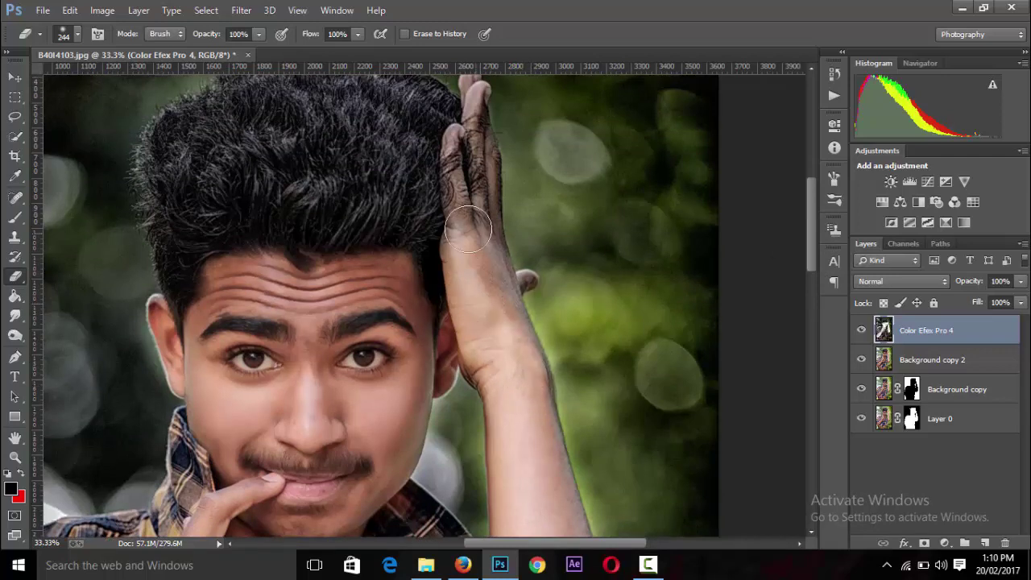
# Shrink the Eraser to 153 and erase the dark overlay from the raised fingers
pyautogui.click(78, 34)
pyautogui.moveTo(135, 84); pyautogui.dragTo(122, 84)
pyautogui.click(491, 258)
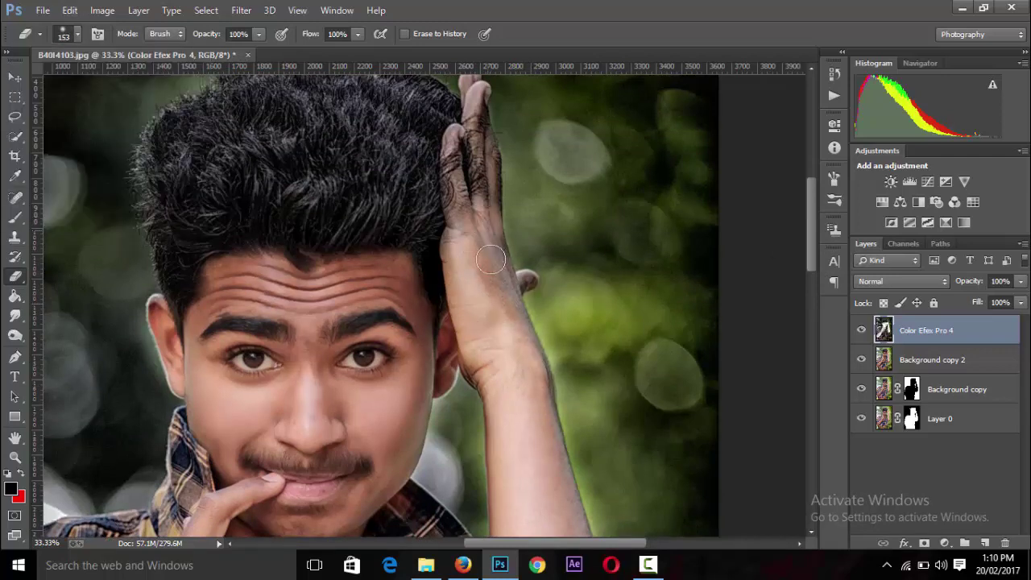
pyautogui.moveTo(521, 282)
pyautogui.mouseDown()
pyautogui.moveTo(475, 220)
pyautogui.moveTo(463, 161)
pyautogui.moveTo(483, 149)
pyautogui.moveTo(488, 181)
pyautogui.moveTo(475, 76)
pyautogui.mouseUp()
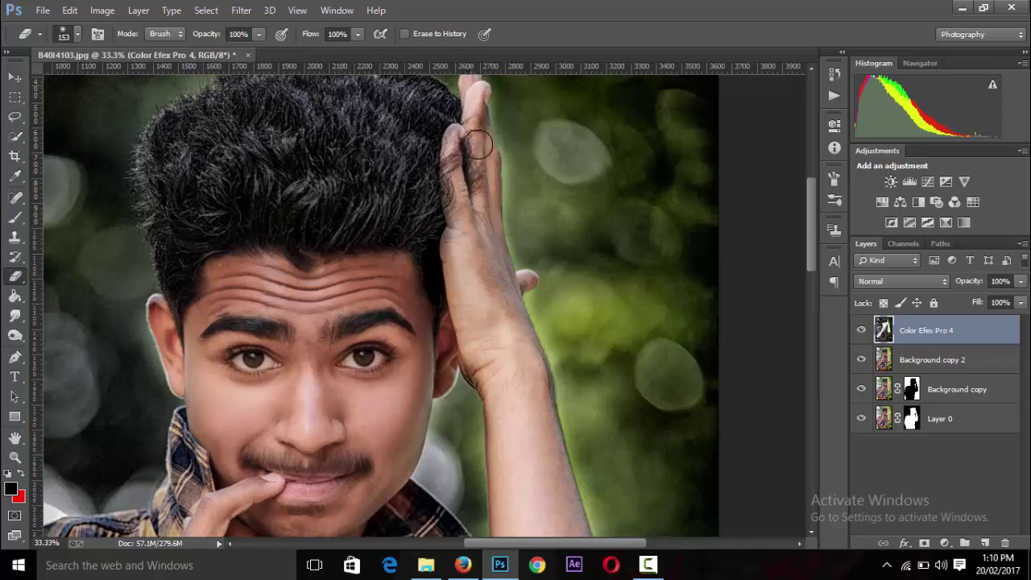
pyautogui.hotkey('ctrl', '-')
# Merge Background copy 2 down into the Color Efex Pro 4 layer
pyautogui.hotkey('ctrl', '-')
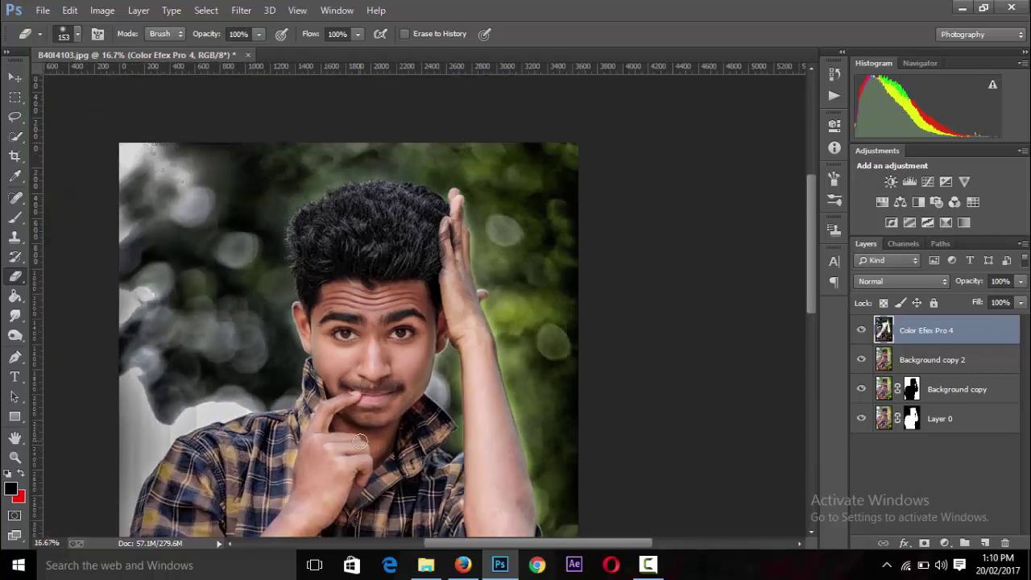
pyautogui.hotkey('ctrl', '-')
pyautogui.hotkey('ctrl', '-')
pyautogui.hotkey('ctrl', '-')
pyautogui.hotkey('ctrl', '-')
pyautogui.hotkey('ctrl', '-')
pyautogui.hotkey('ctrl', '+')
pyautogui.hotkey('ctrl', '+')
pyautogui.hotkey('ctrl', '+')
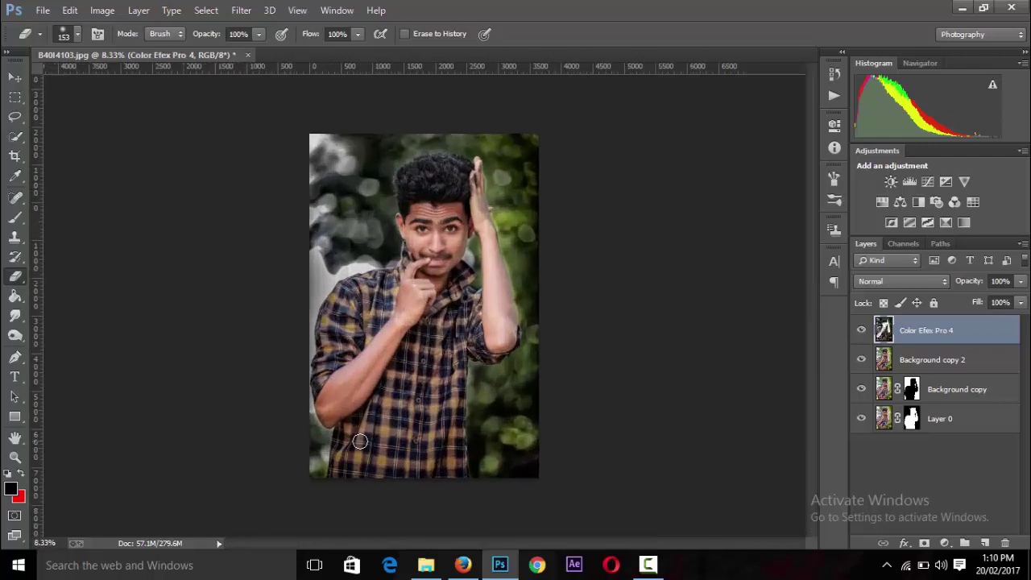
pyautogui.keyDown('shift'); pyautogui.click(934, 359); pyautogui.keyUp('shift')
pyautogui.rightClick(934, 359)
pyautogui.click(668, 430)
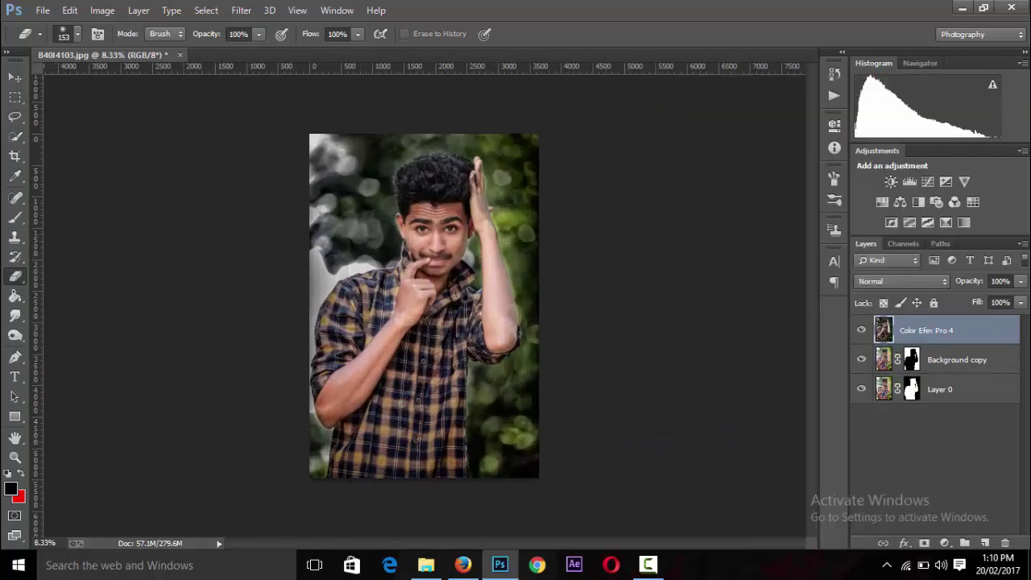
# Duplicate Color Efex Pro 4 and launch Color Efex Pro 3.0 Complete on the copy
pyautogui.rightClick(922, 332)
pyautogui.click(671, 138)
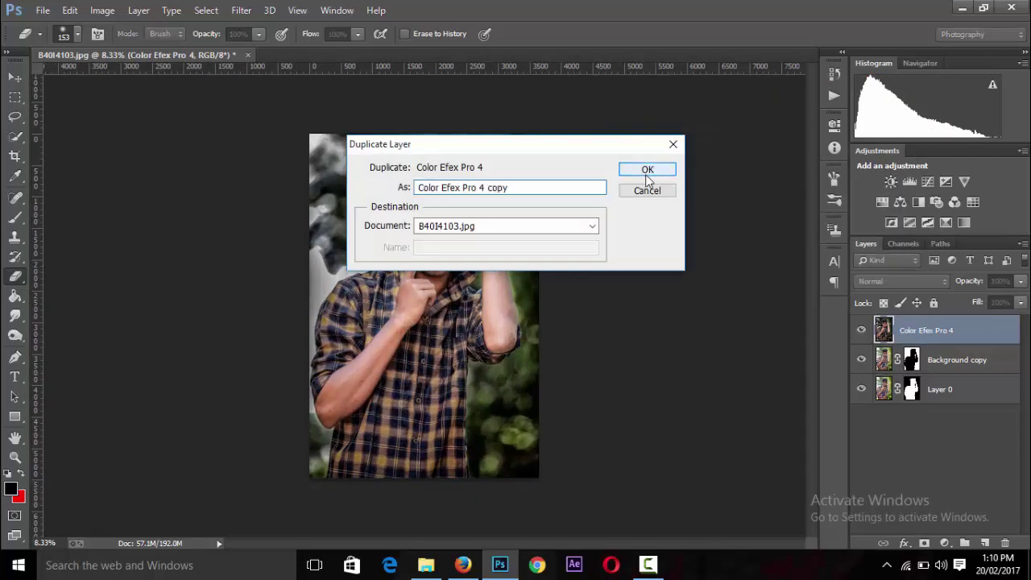
pyautogui.click(647, 170)
pyautogui.click(240, 9)
pyautogui.click(460, 412)
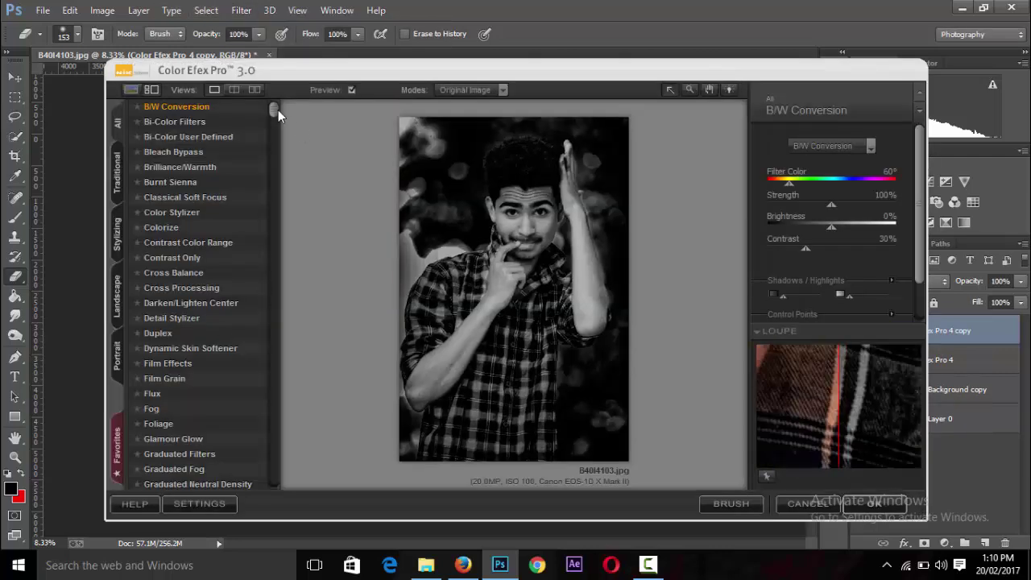
# Choose the Indian Summer filter and settle on its red Method 2 variant
pyautogui.moveTo(276, 109); pyautogui.dragTo(282, 240)
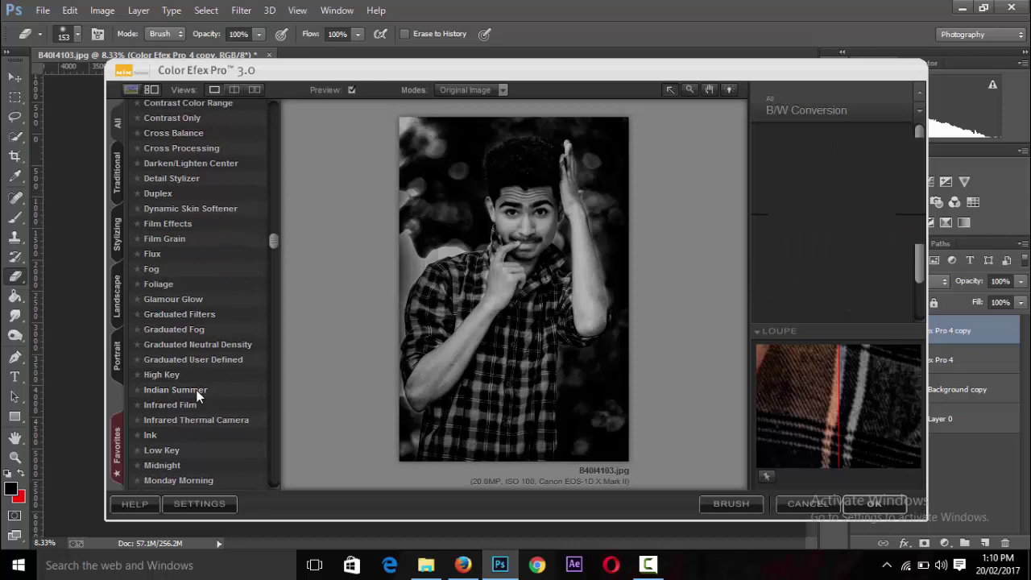
pyautogui.click(197, 391)
pyautogui.click(872, 151)
pyautogui.click(861, 189)
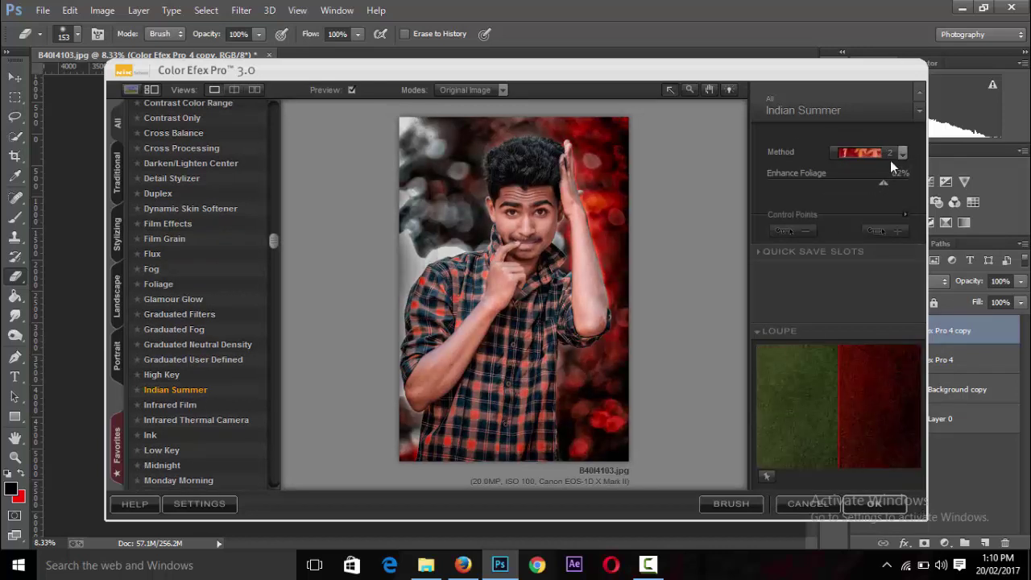
pyautogui.click(892, 153)
pyautogui.click(874, 197)
pyautogui.click(894, 153)
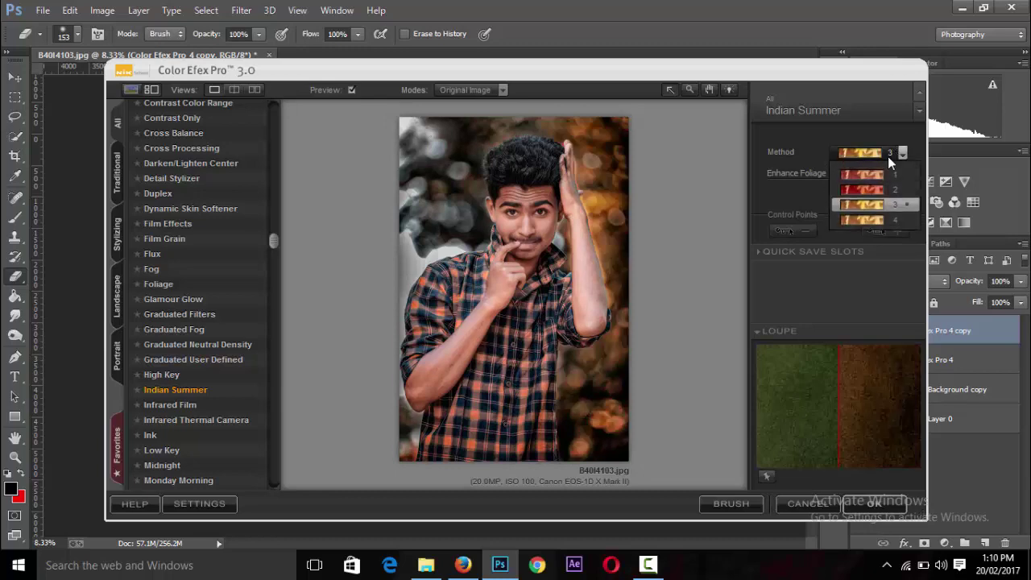
pyautogui.click(879, 185)
# Place a control point on the face near the mouth and apply the filter
pyautogui.click(677, 304)
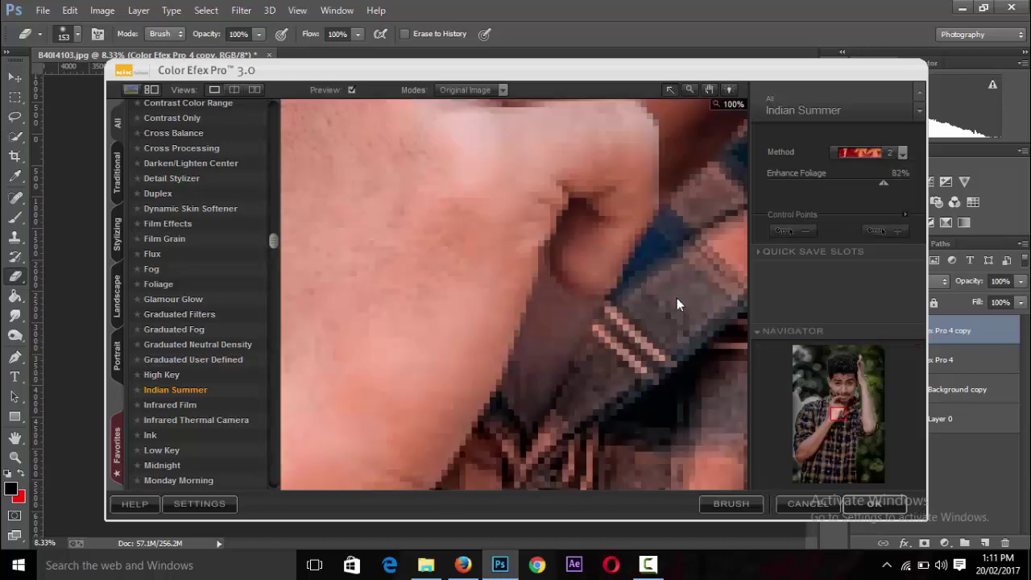
pyautogui.click(781, 230)
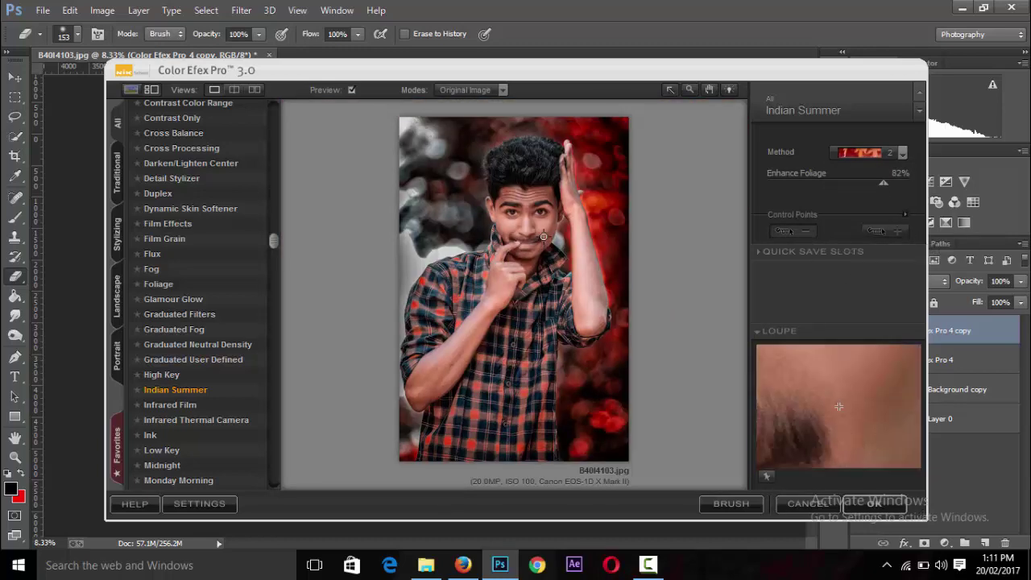
pyautogui.click(531, 230)
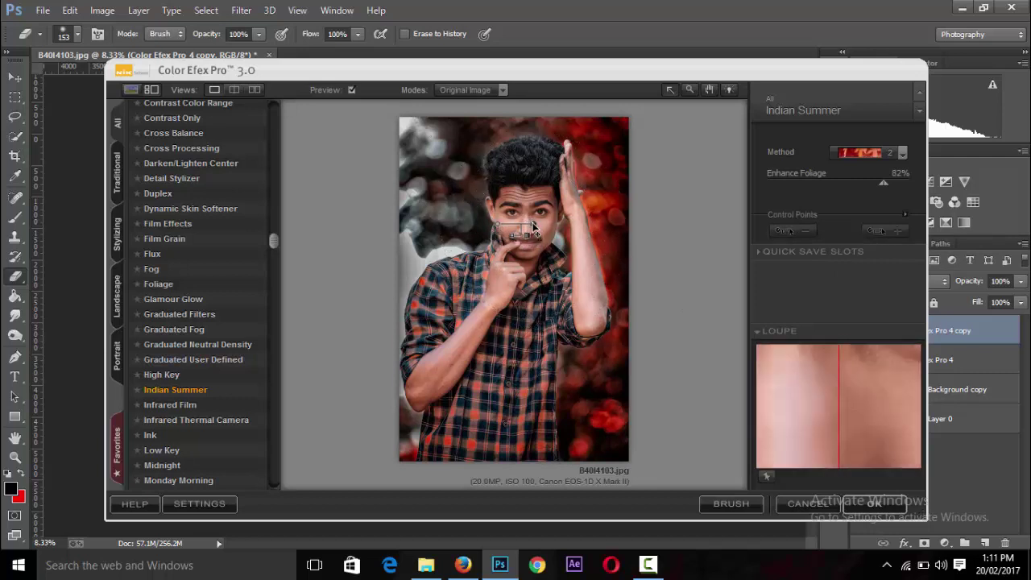
pyautogui.click(868, 505)
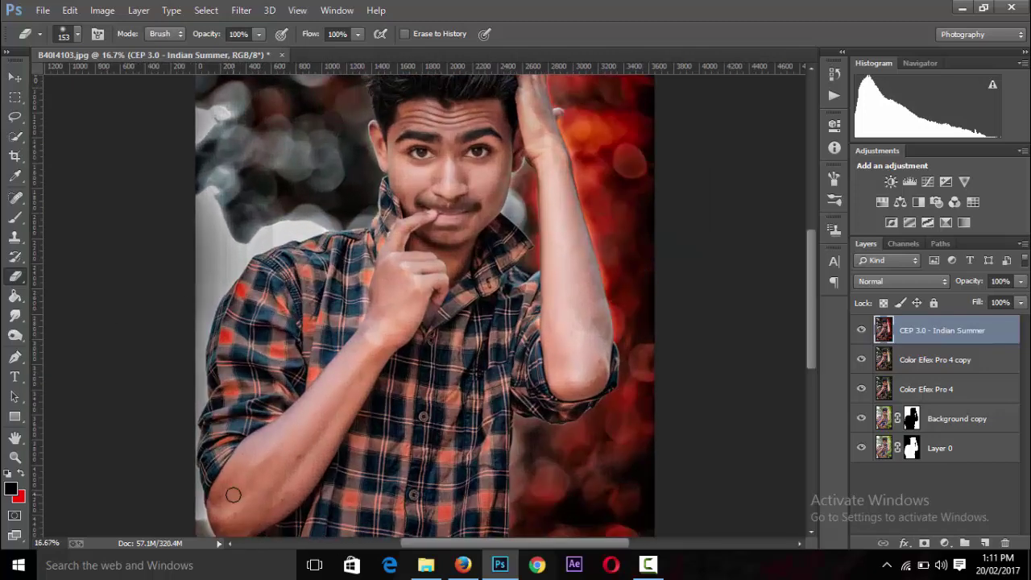
# Set the Eraser brush size to 160 px
pyautogui.hotkey('ctrl', '-')
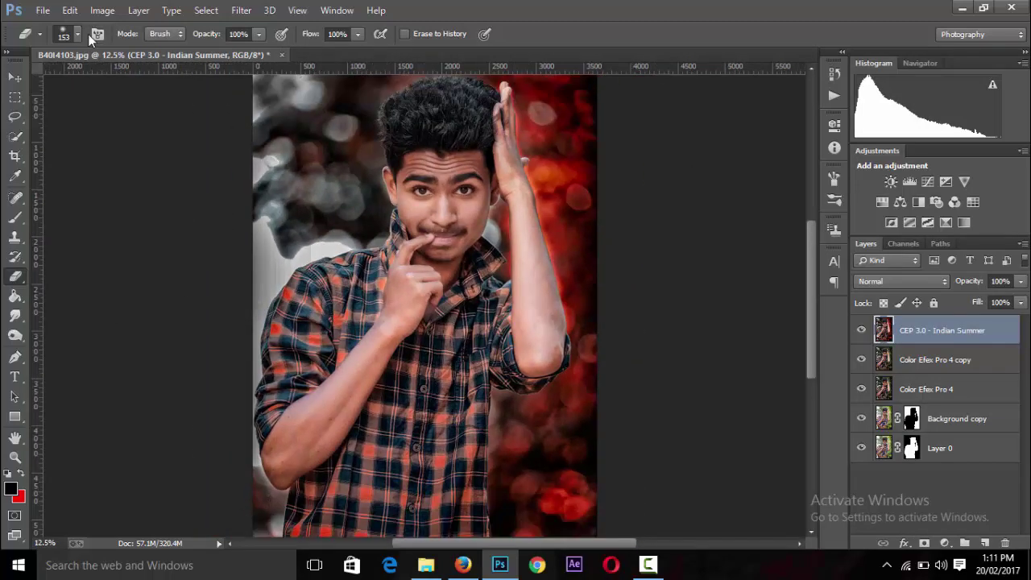
pyautogui.click(78, 34)
pyautogui.click(327, 414)
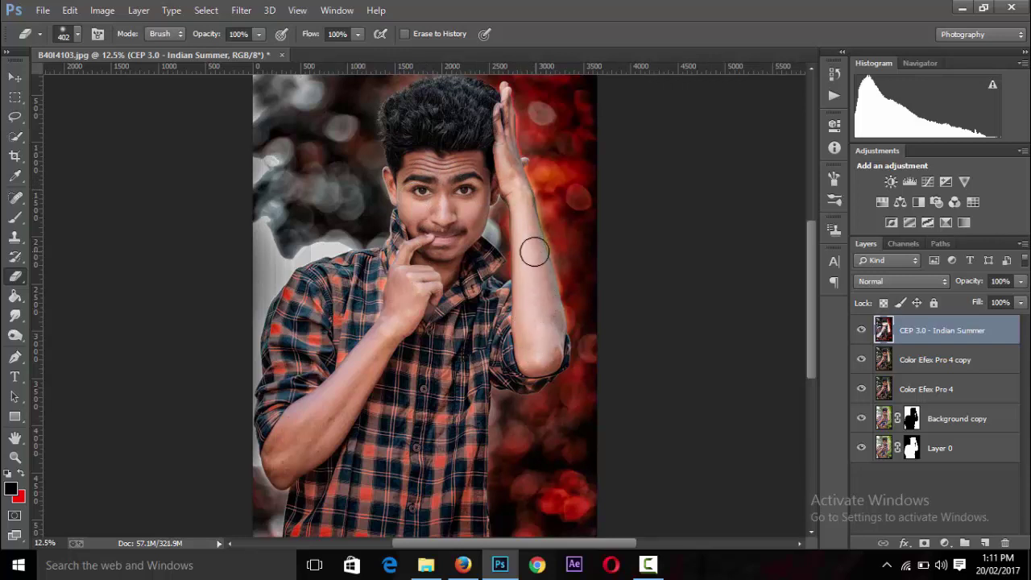
pyautogui.click(75, 36)
pyautogui.press('Return')
pyautogui.hotkey('ctrl', '-')
pyautogui.hotkey('ctrl', '-')
pyautogui.hotkey('ctrl', '-')
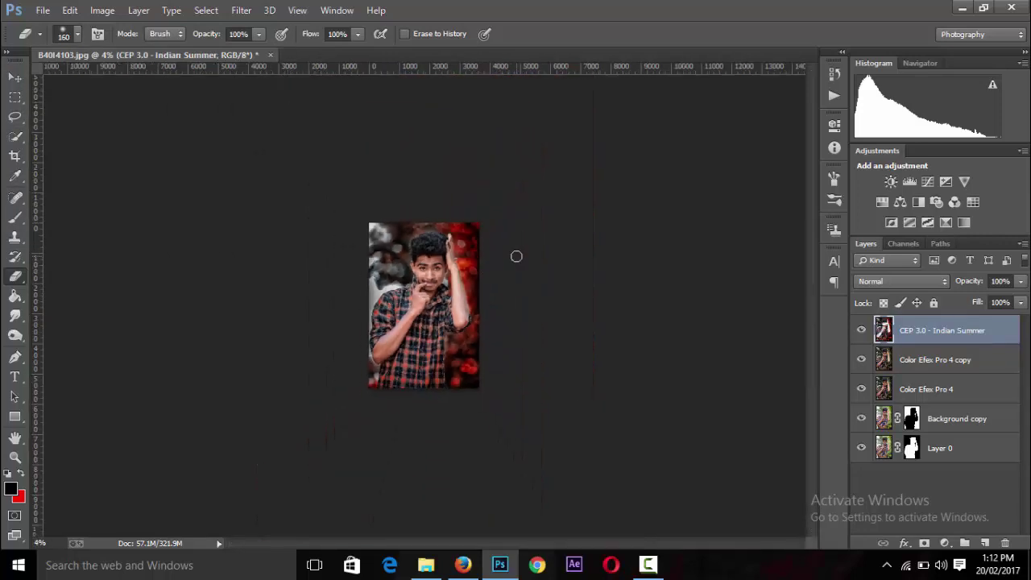
pyautogui.hotkey('ctrl', '+')
# Merge Color Efex Pro 4 copy with the CEP 3.0 - Indian Summer layer
pyautogui.keyDown('ctrl'); pyautogui.click(907, 357); pyautogui.keyUp('ctrl')
pyautogui.rightClick(906, 357)
pyautogui.click(679, 433)
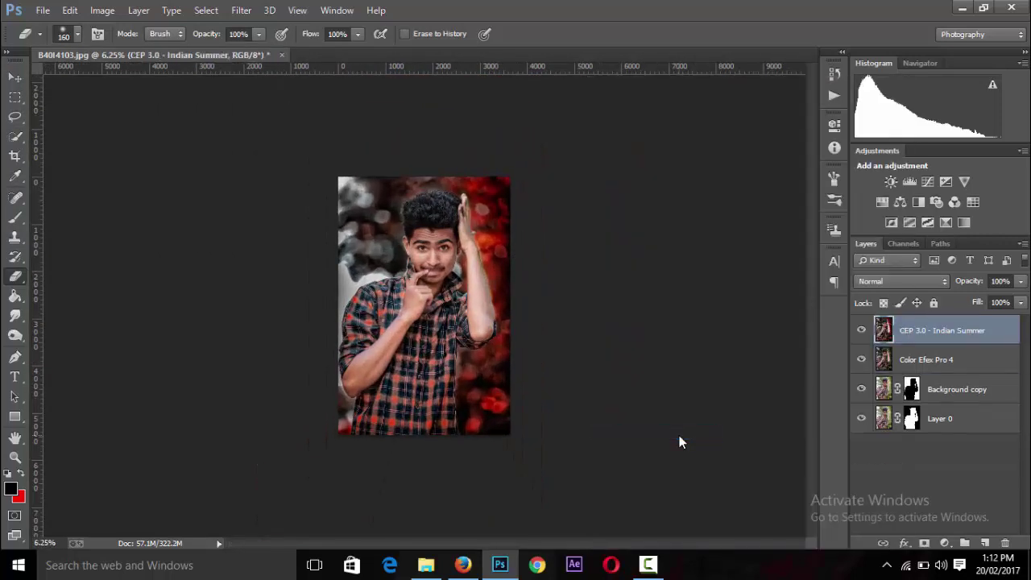
pyautogui.hotkey('ctrl', '+')
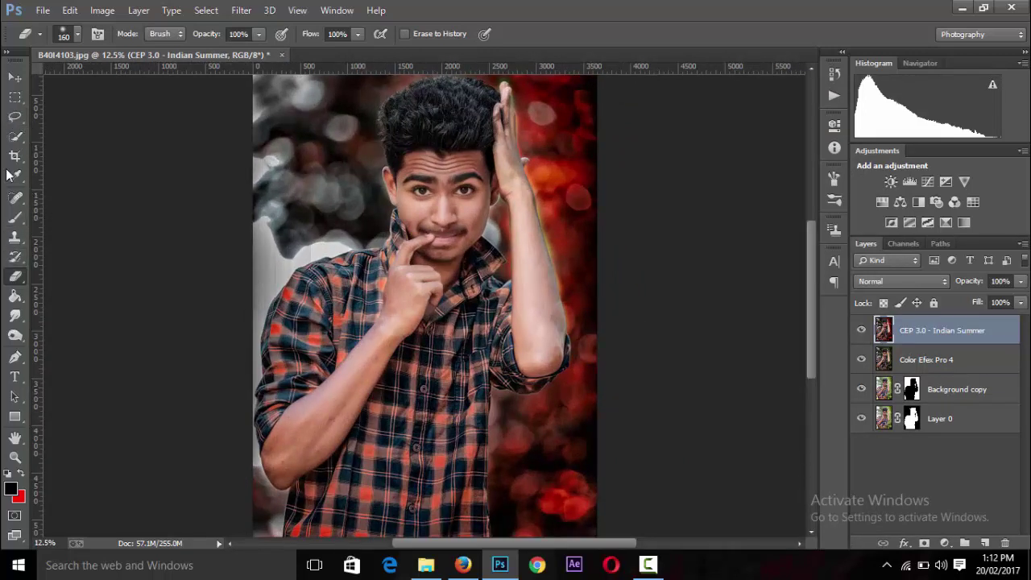
pyautogui.rightClick(14, 135)
# Quick-select the shirt front from shoulder to hem with an 85 px brush
pyautogui.click(81, 133)
pyautogui.moveTo(299, 326); pyautogui.dragTo(331, 306)
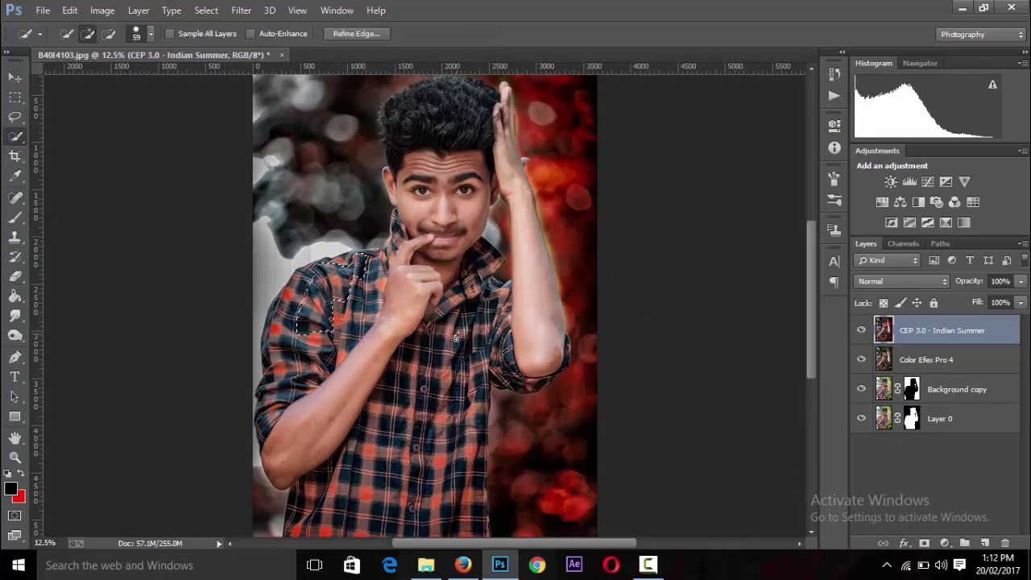
pyautogui.hotkey('ctrl', '-')
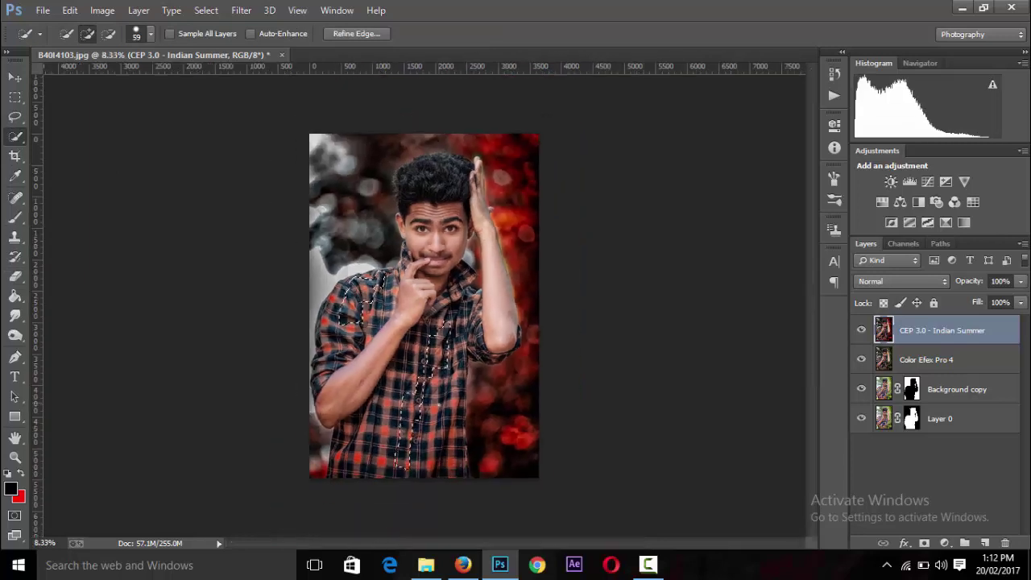
pyautogui.moveTo(449, 338); pyautogui.dragTo(453, 467)
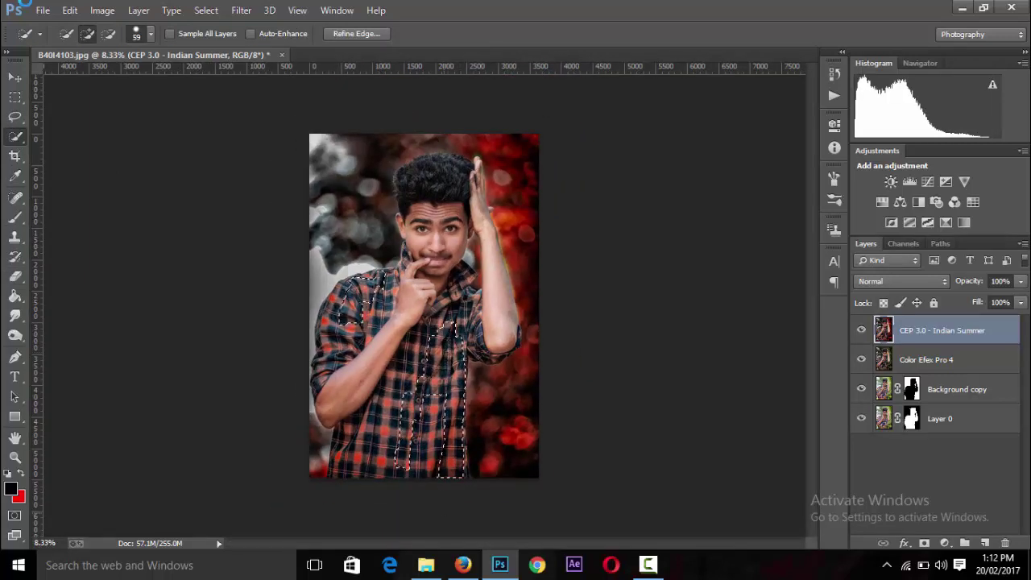
pyautogui.click(151, 34)
pyautogui.write('85')
pyautogui.press('Return')
pyautogui.moveTo(386, 354); pyautogui.dragTo(339, 467)
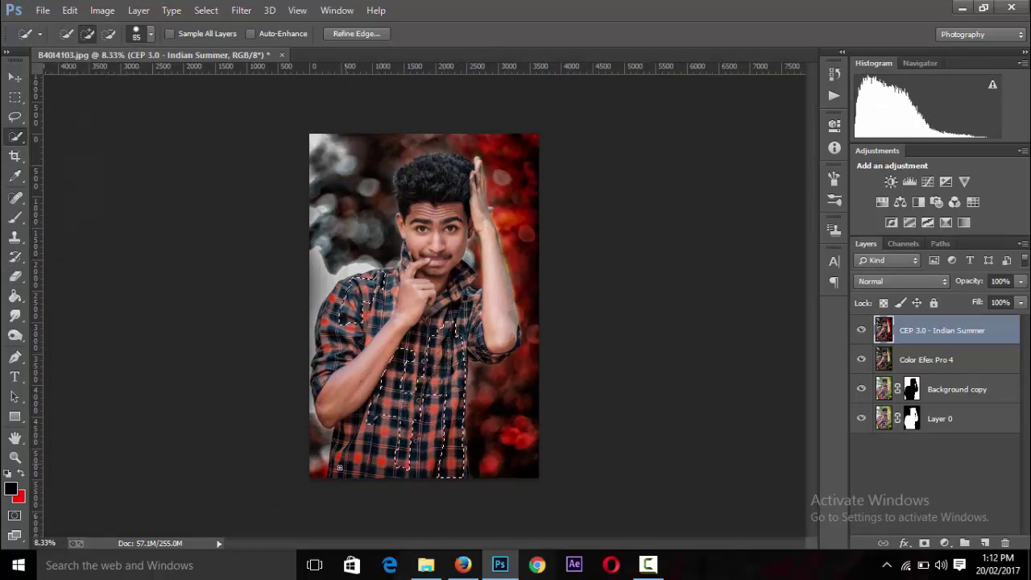
pyautogui.moveTo(378, 419)
pyautogui.mouseDown()
pyautogui.moveTo(336, 474)
pyautogui.moveTo(400, 475)
pyautogui.moveTo(413, 364)
pyautogui.mouseUp()
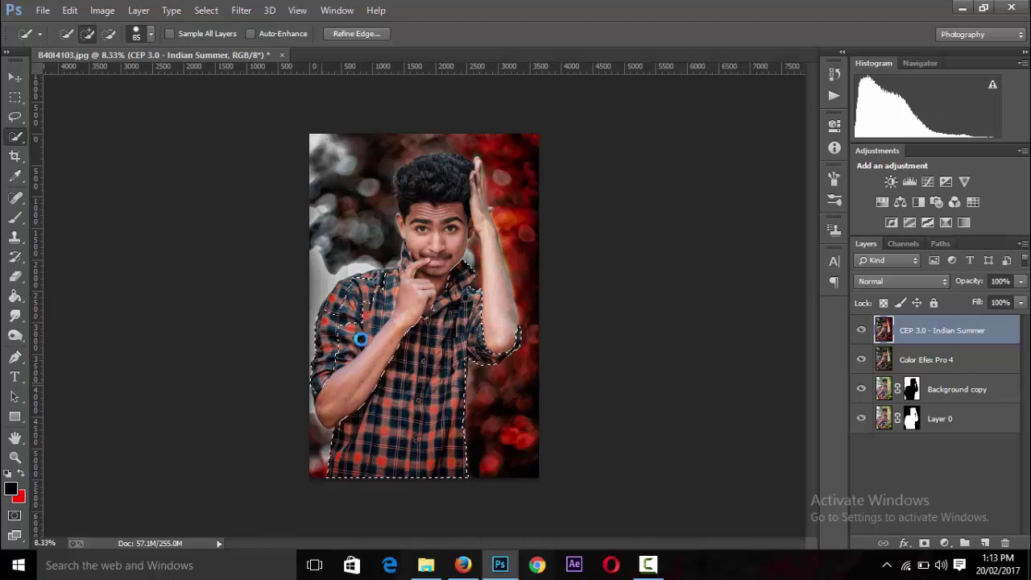
# Add the left sleeve, subtract the arm, and extend up the collar with a 41 px brush
pyautogui.click(346, 358)
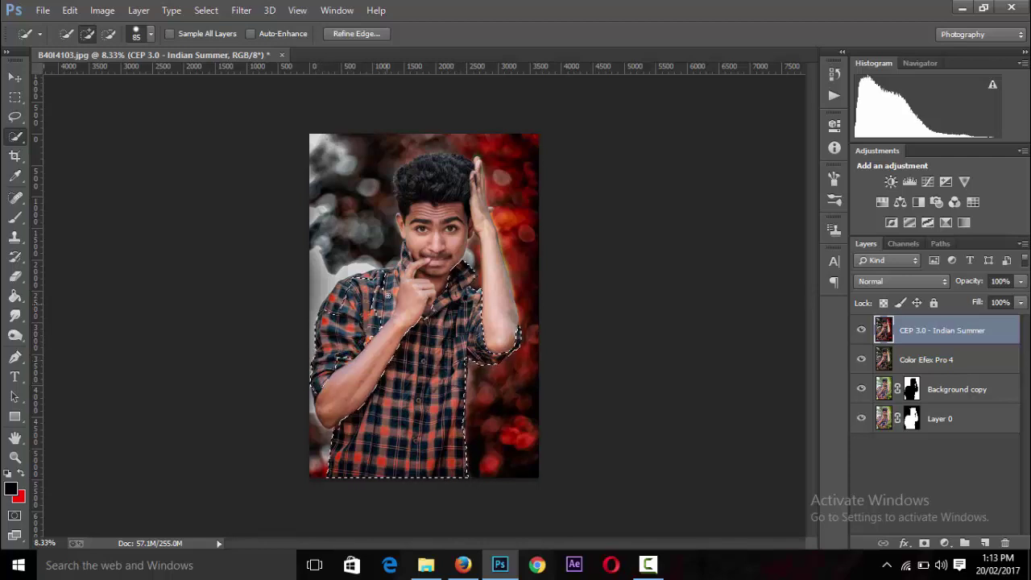
pyautogui.click(327, 364)
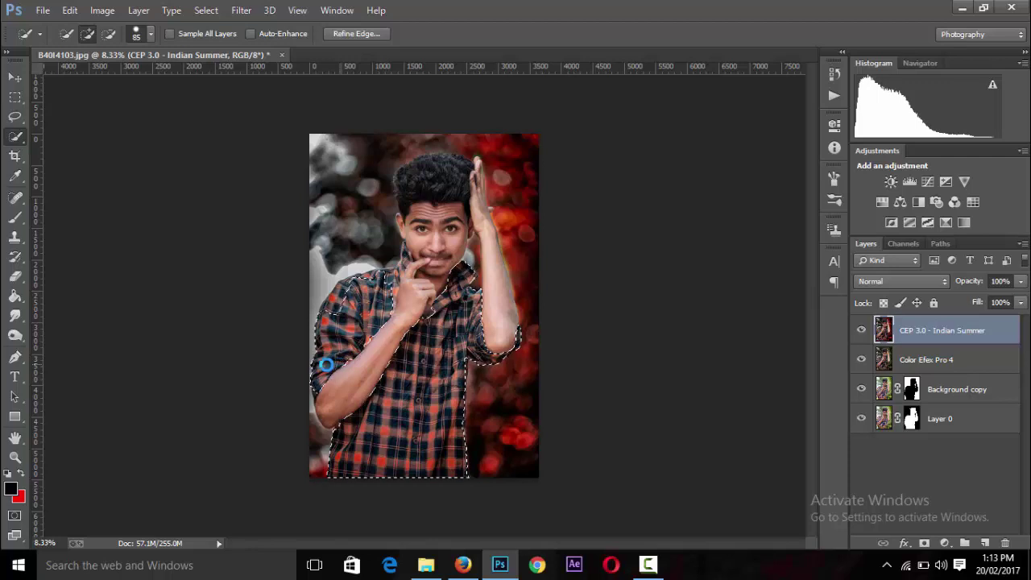
pyautogui.hotkey('ctrl', '+')
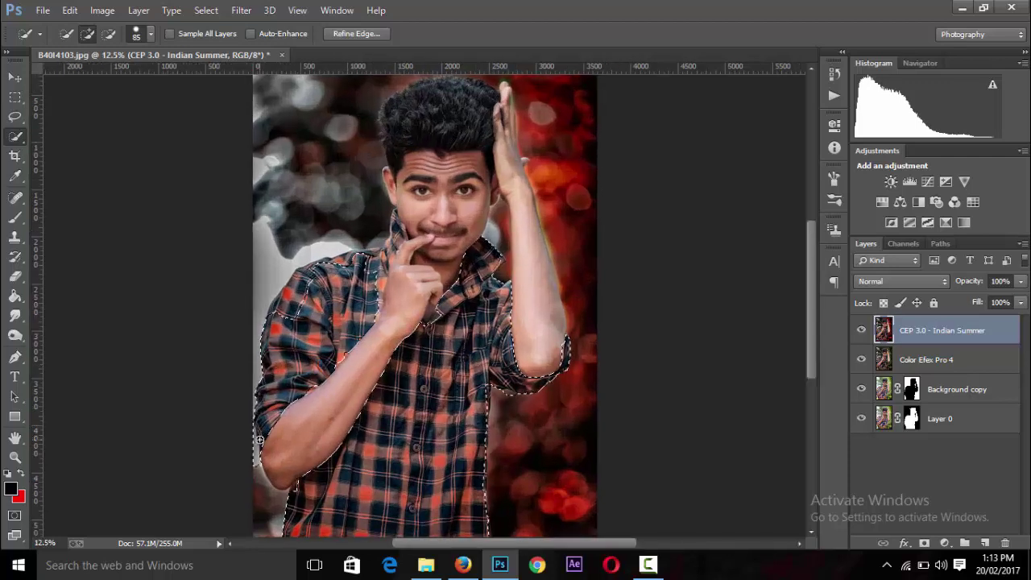
pyautogui.keyDown('alt'); pyautogui.click(254, 467); pyautogui.keyUp('alt')
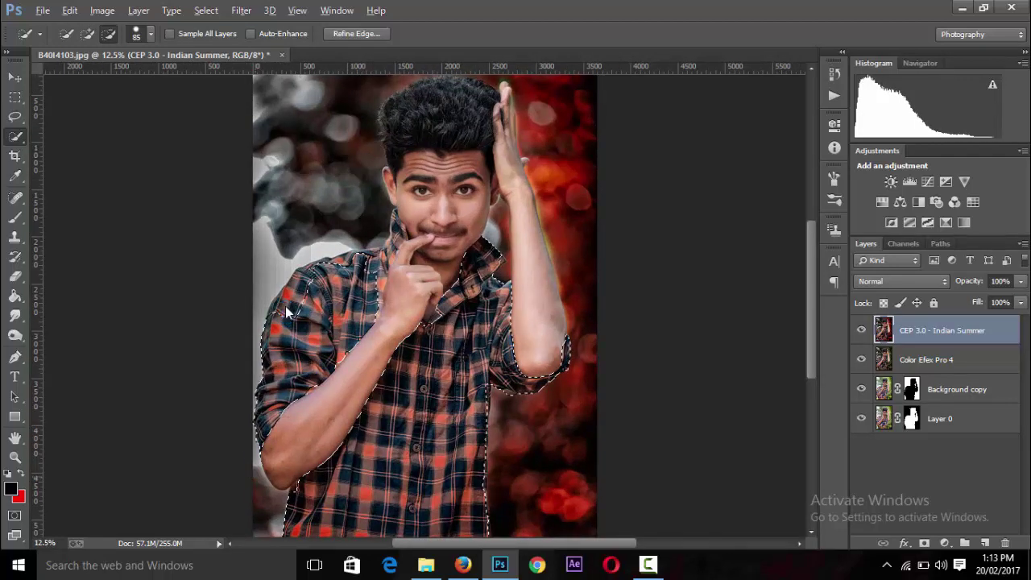
pyautogui.click(342, 261)
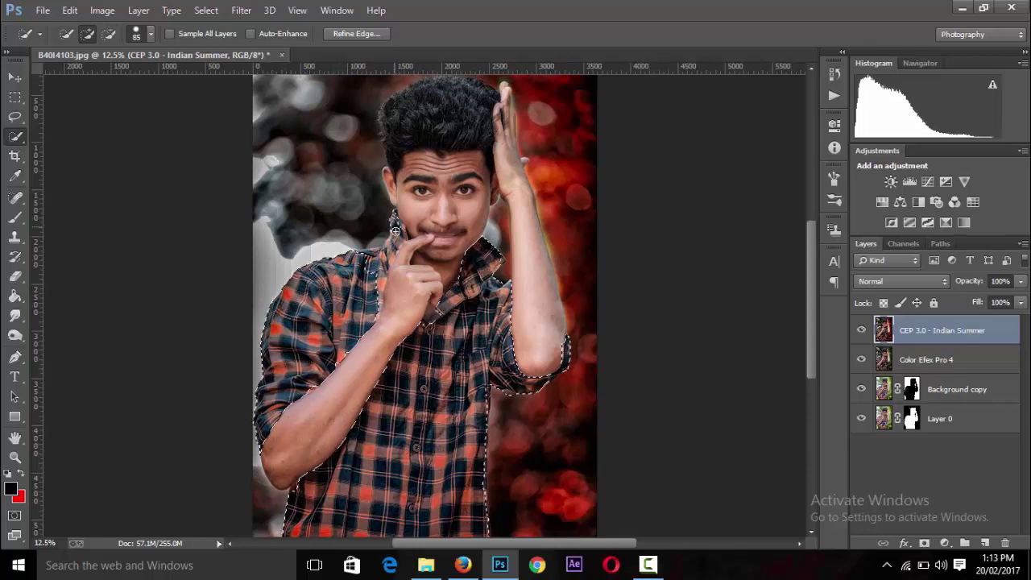
pyautogui.hotkey('ctrl', '+')
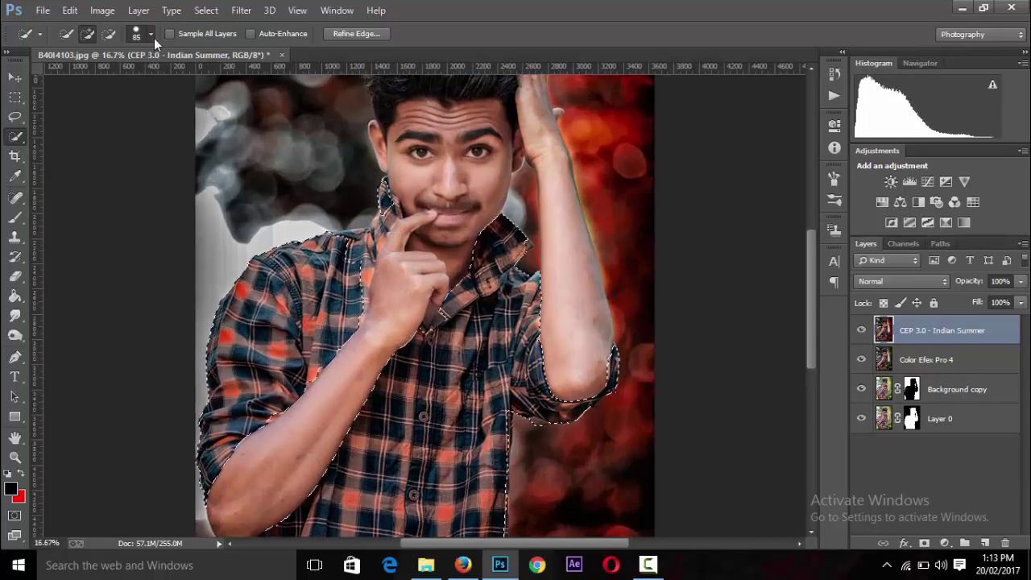
pyautogui.click(150, 34)
pyautogui.press('Return')
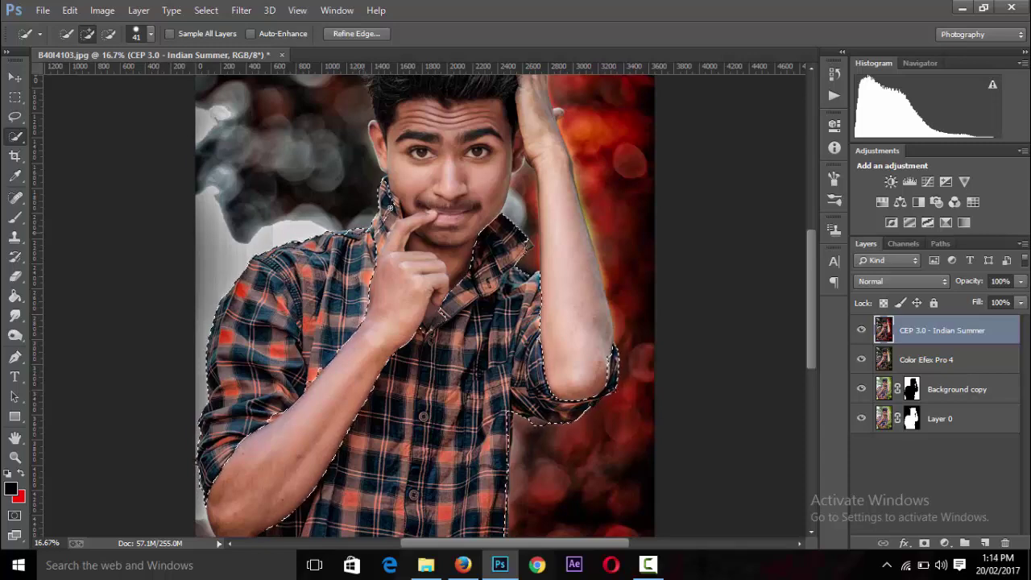
pyautogui.moveTo(386, 192); pyautogui.dragTo(380, 238)
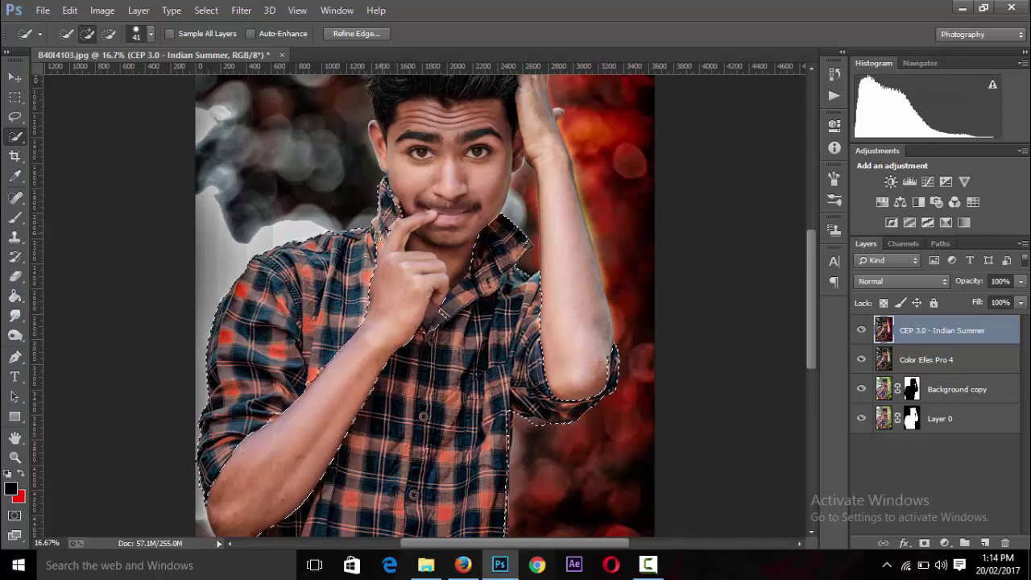
pyautogui.hotkey('ctrl', '+')
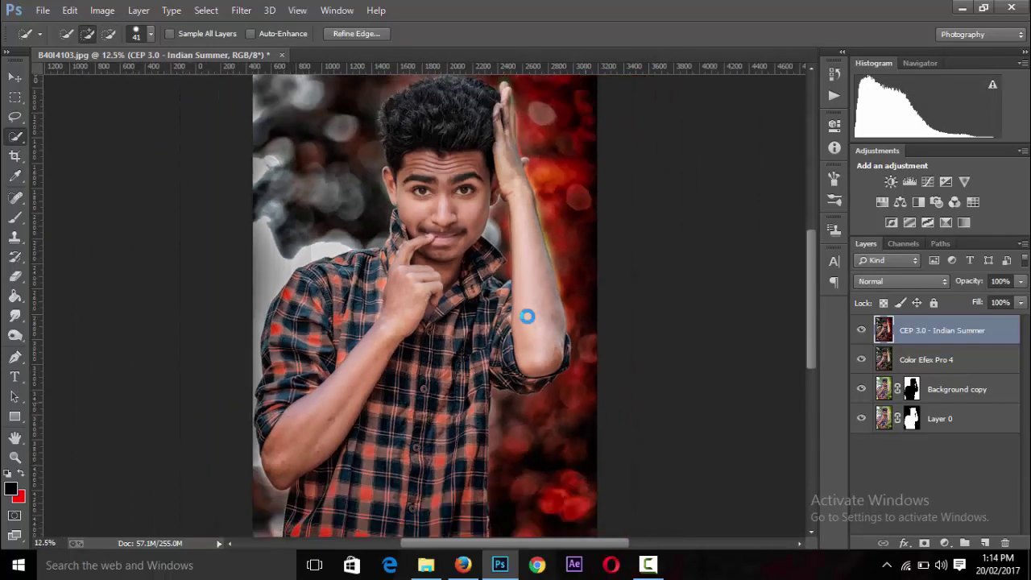
# Apply Hue/Saturation to the selected shirt: hue -180, saturation +51, lightness -34
pyautogui.click(102, 10)
pyautogui.moveTo(125, 48)
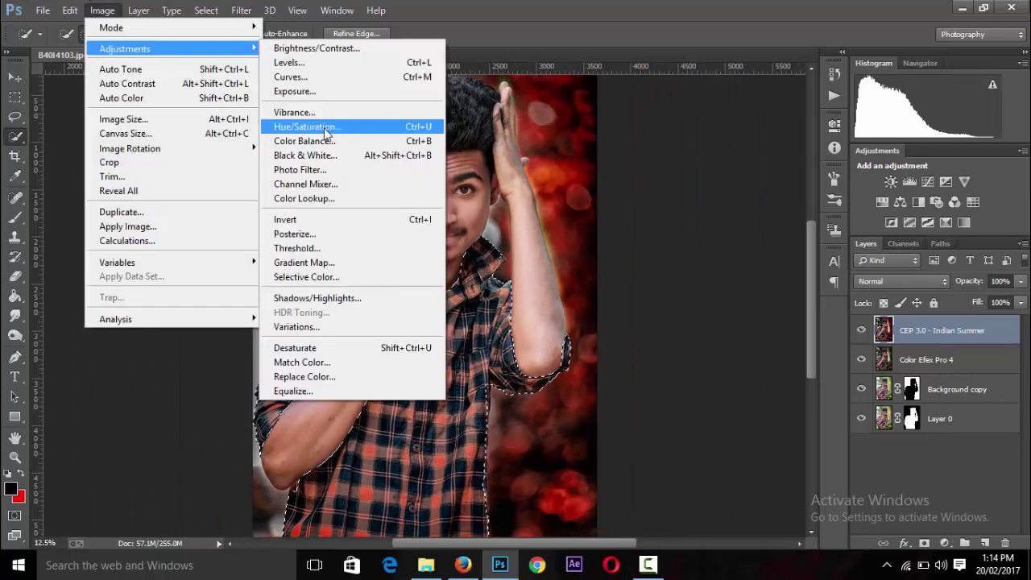
pyautogui.click(323, 127)
pyautogui.hotkey('ctrl', '-')
pyautogui.moveTo(651, 256)
pyautogui.mouseDown()
pyautogui.moveTo(729, 262)
pyautogui.moveTo(511, 262)
pyautogui.mouseUp()
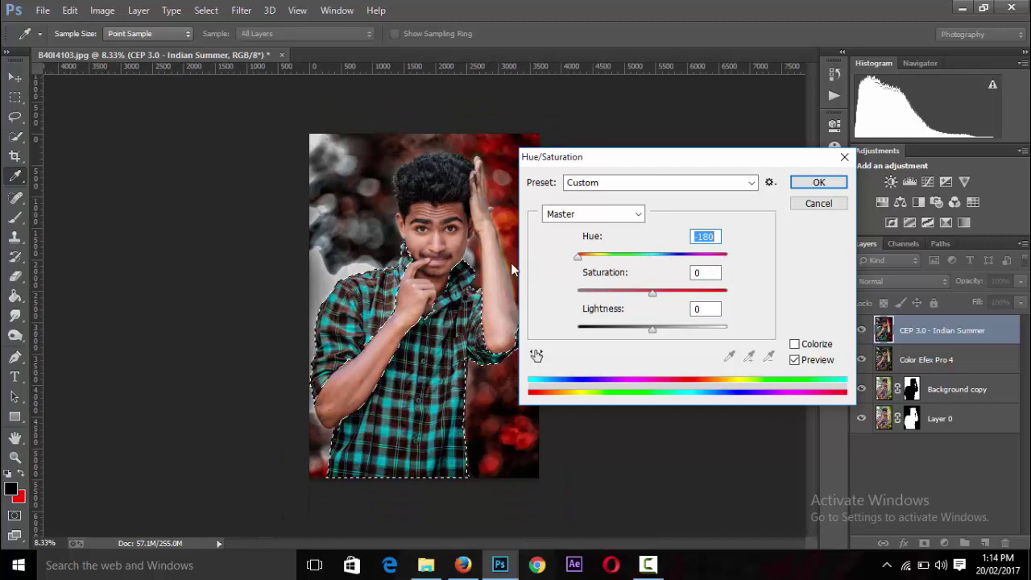
pyautogui.moveTo(652, 293)
pyautogui.mouseDown()
pyautogui.moveTo(738, 312)
pyautogui.moveTo(689, 293)
pyautogui.mouseUp()
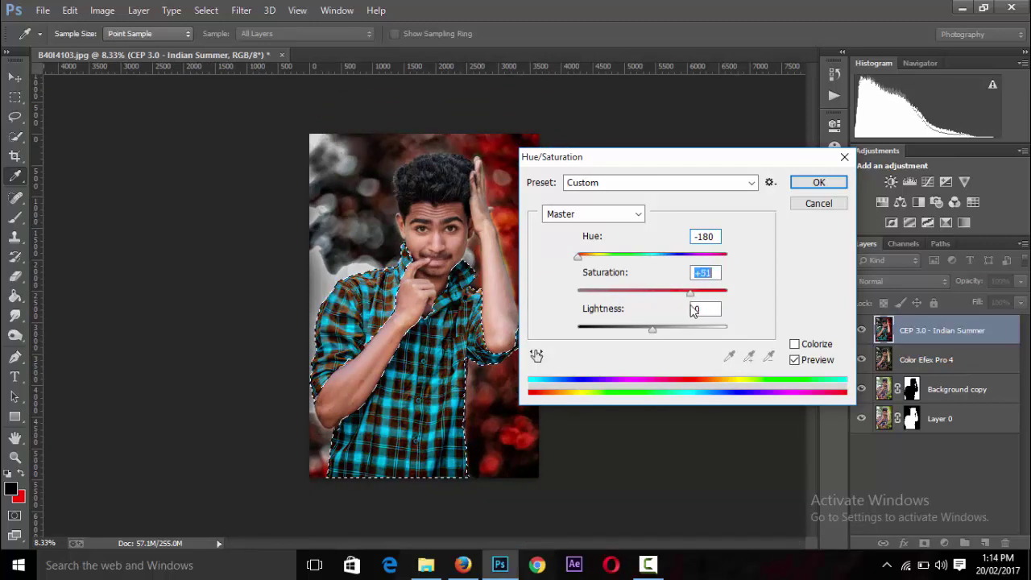
pyautogui.moveTo(652, 329); pyautogui.dragTo(627, 329)
pyautogui.click(818, 183)
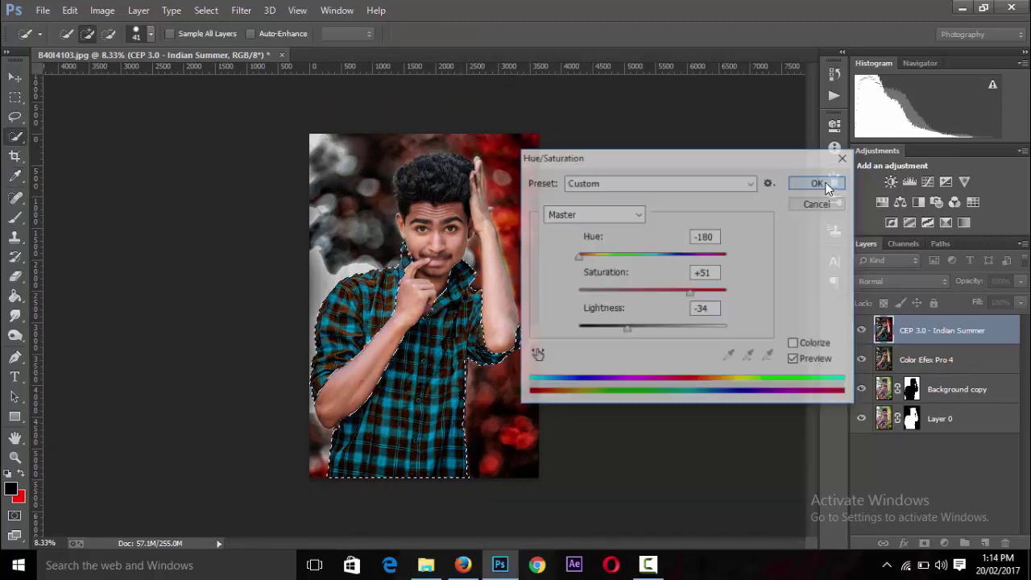
pyautogui.hotkey('ctrl', '-')
pyautogui.hotkey('ctrl', '-')
pyautogui.hotkey('ctrl', '-')
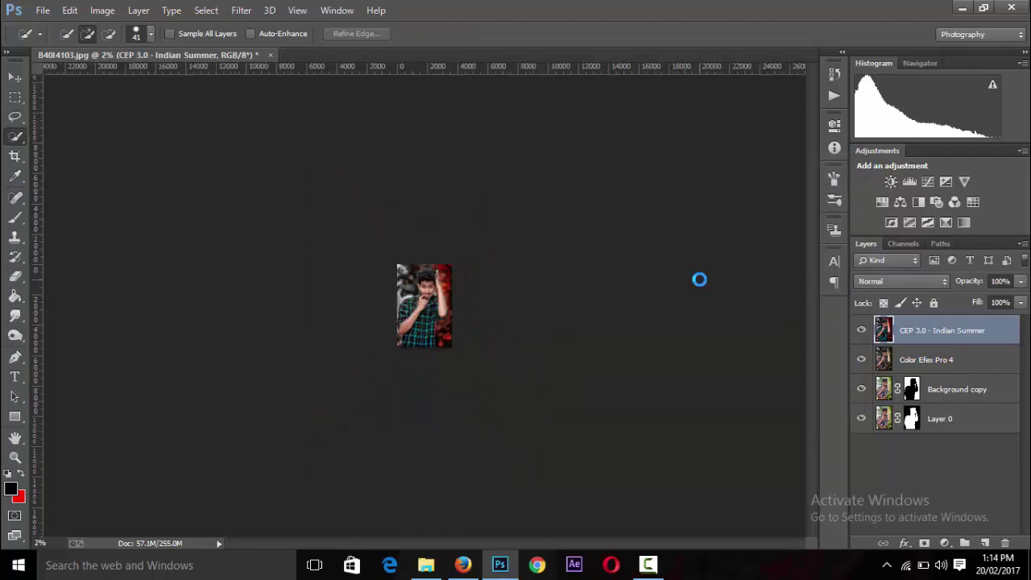
pyautogui.hotkey('ctrl', '0')
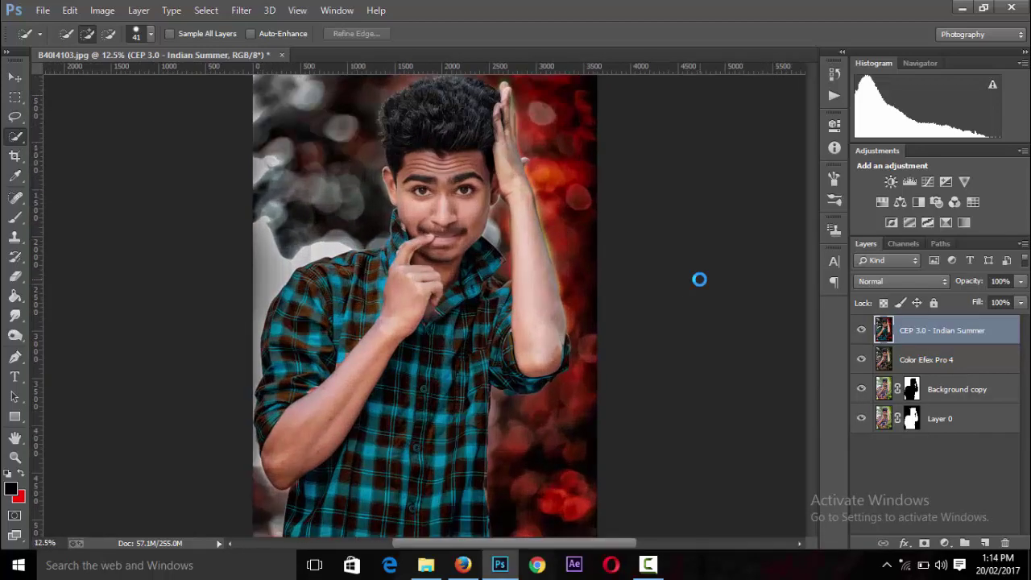
pyautogui.hotkey('ctrl', '-')
# In Camera Raw, set exposure +0.40, highlights -63, shadows +48, blacks -33, clarity +38
pyautogui.click(240, 10)
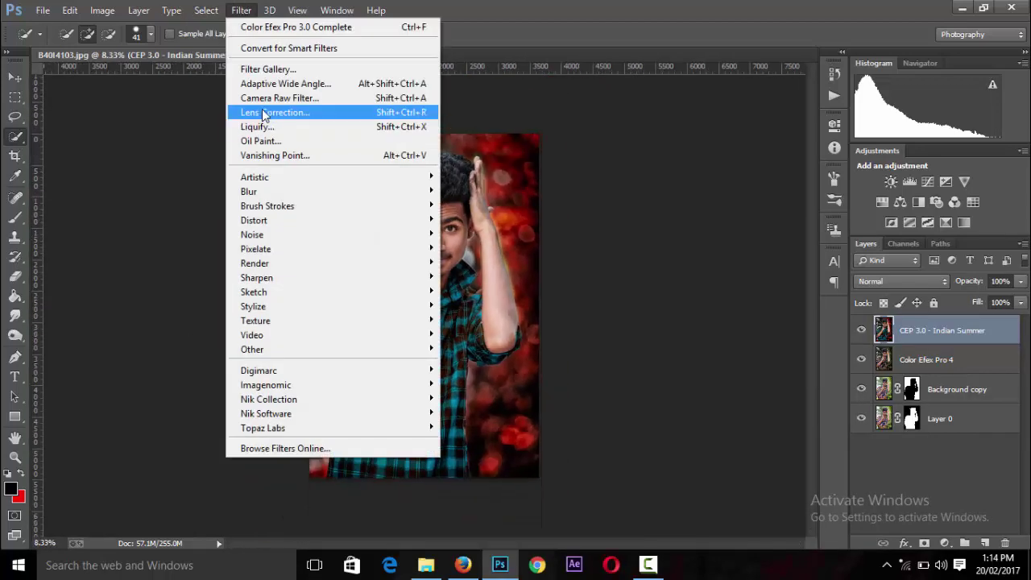
pyautogui.click(265, 98)
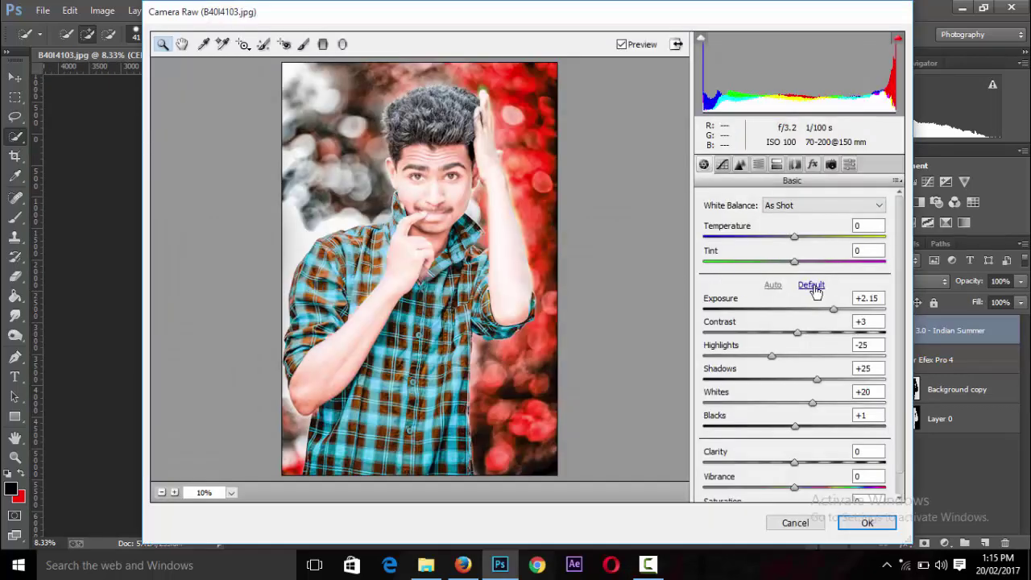
pyautogui.click(811, 285)
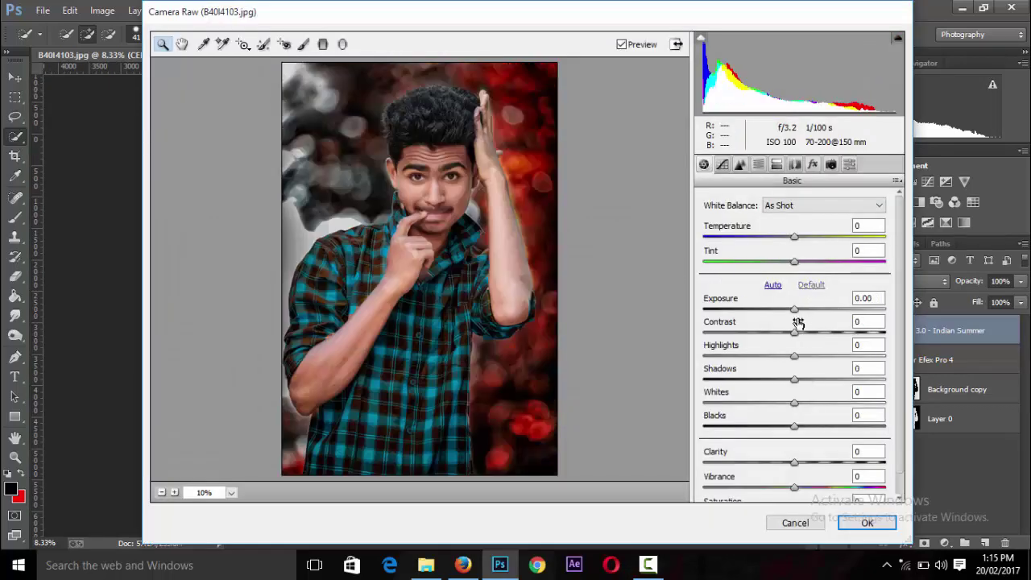
pyautogui.moveTo(794, 309)
pyautogui.mouseDown()
pyautogui.moveTo(770, 343)
pyautogui.moveTo(799, 342)
pyautogui.moveTo(802, 357)
pyautogui.moveTo(739, 365)
pyautogui.mouseUp()
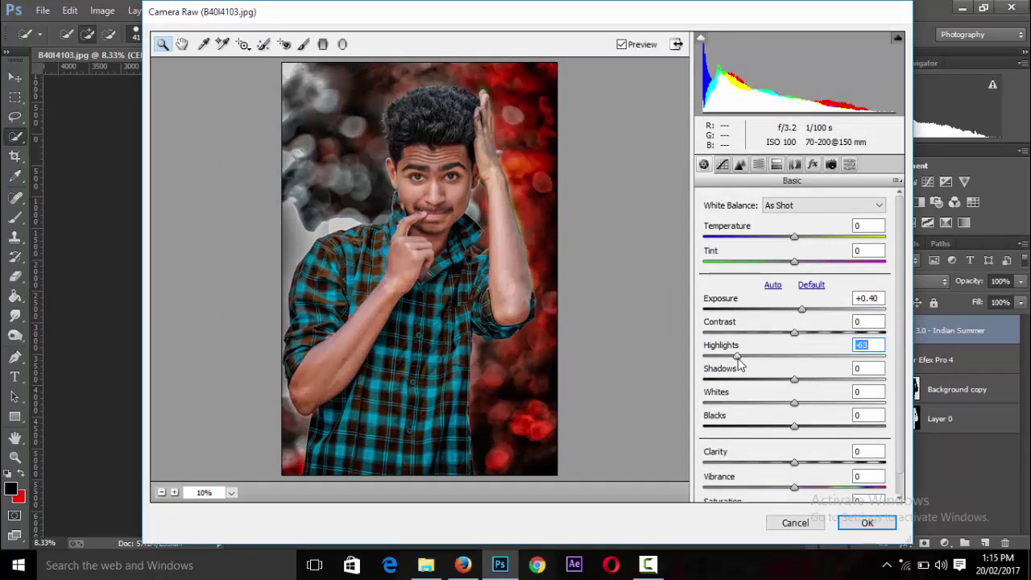
pyautogui.moveTo(795, 380); pyautogui.dragTo(838, 380)
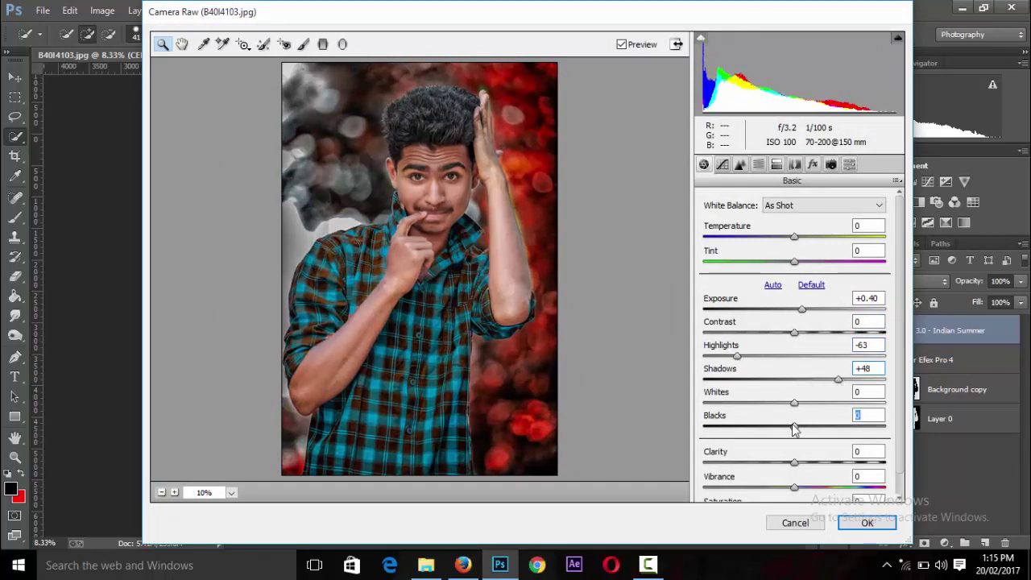
pyautogui.moveTo(793, 429); pyautogui.dragTo(765, 426)
pyautogui.moveTo(794, 462); pyautogui.dragTo(830, 465)
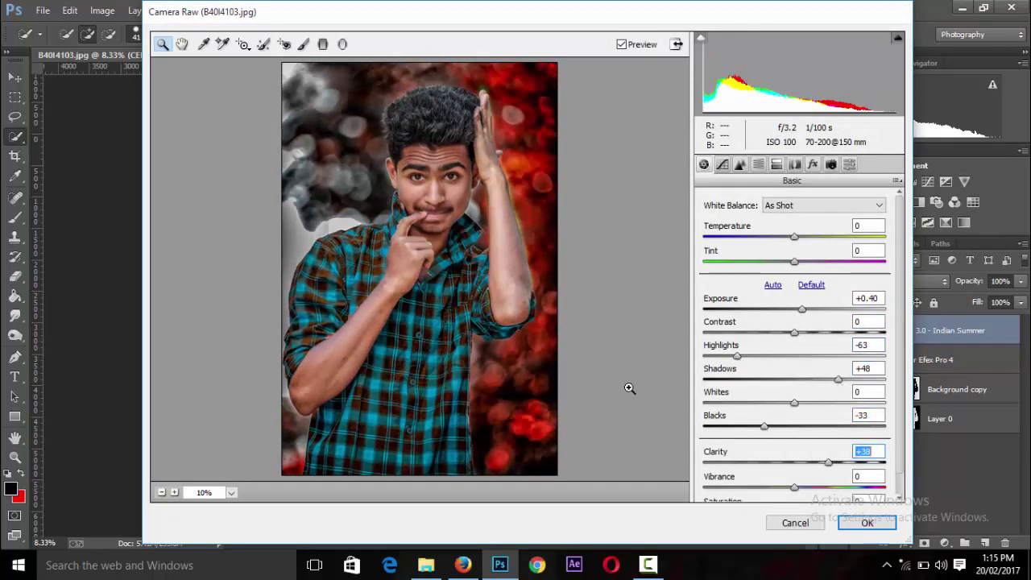
# Add a slight edge vignette in Camera Raw and apply the adjustments to the layer
pyautogui.hotkey('ctrl', '-')
pyautogui.hotkey('ctrl', '-')
pyautogui.hotkey('ctrl', '+')
pyautogui.hotkey('ctrl', '+')
pyautogui.hotkey('ctrl', '+')
pyautogui.hotkey('ctrl', '+')
pyautogui.hotkey('ctrl', '-')
pyautogui.hotkey('ctrl', '-')
pyautogui.hotkey('ctrl', '-')
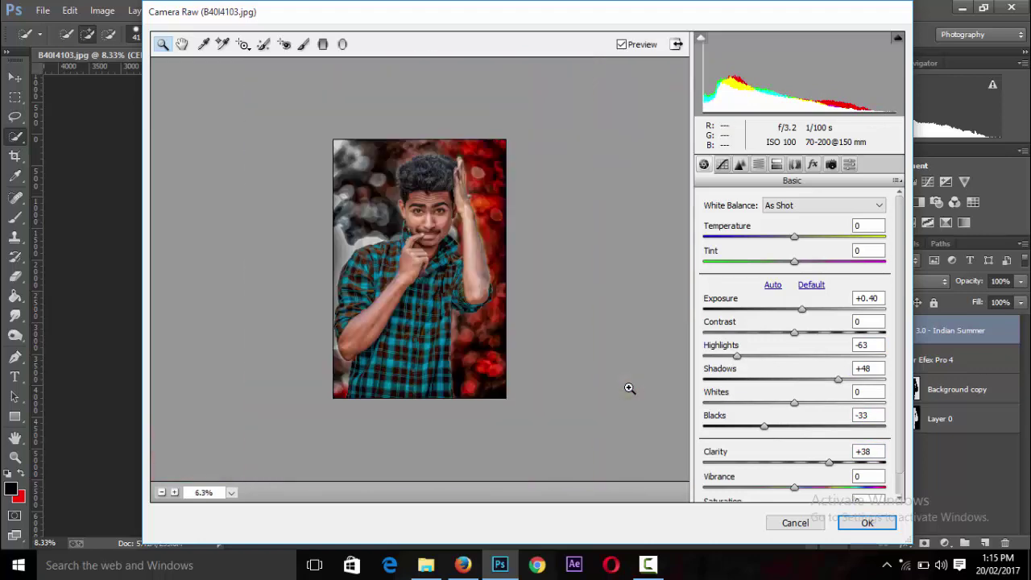
pyautogui.hotkey('ctrl', '+')
pyautogui.hotkey('ctrl', 'alt', '3')
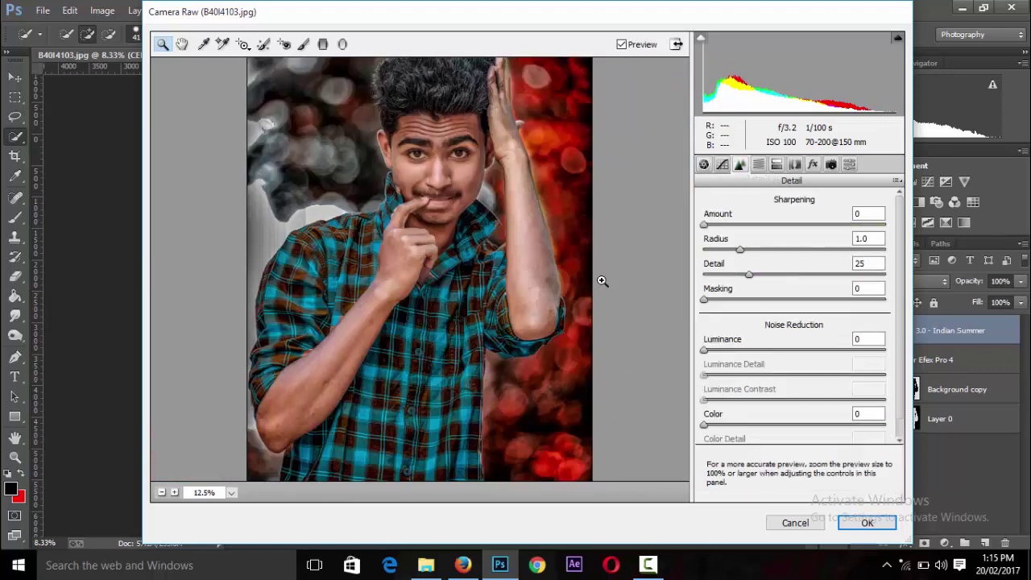
pyautogui.hotkey('ctrl', '-')
pyautogui.hotkey('ctrl', '+')
pyautogui.hotkey('ctrl', '-')
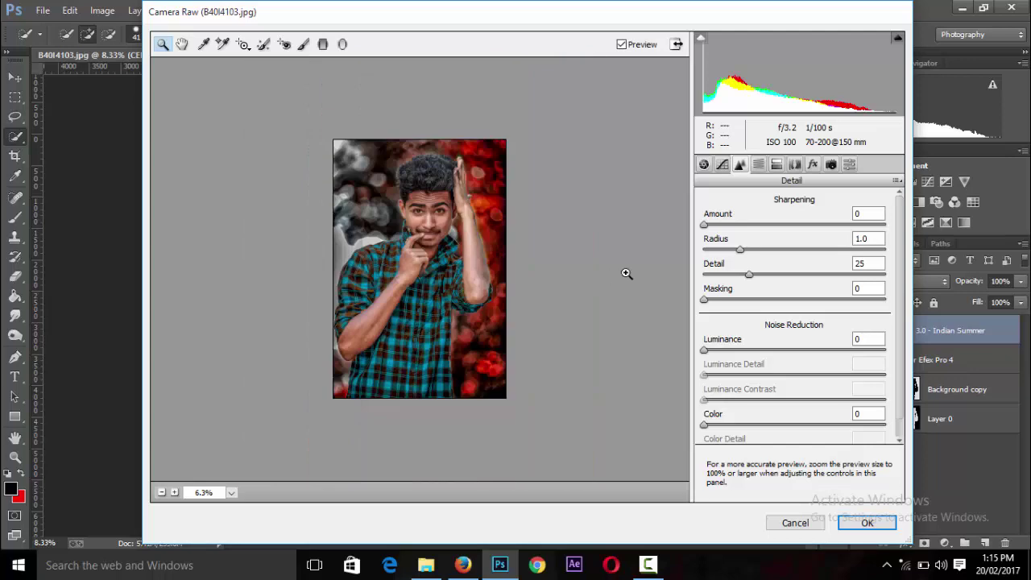
pyautogui.click(794, 164)
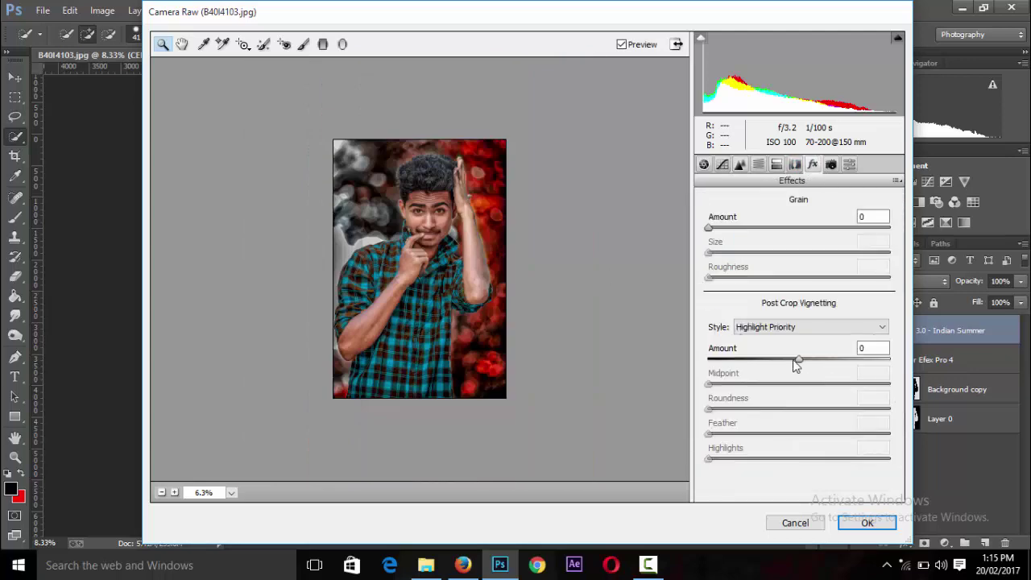
pyautogui.moveTo(798, 359); pyautogui.dragTo(793, 359)
pyautogui.click(866, 523)
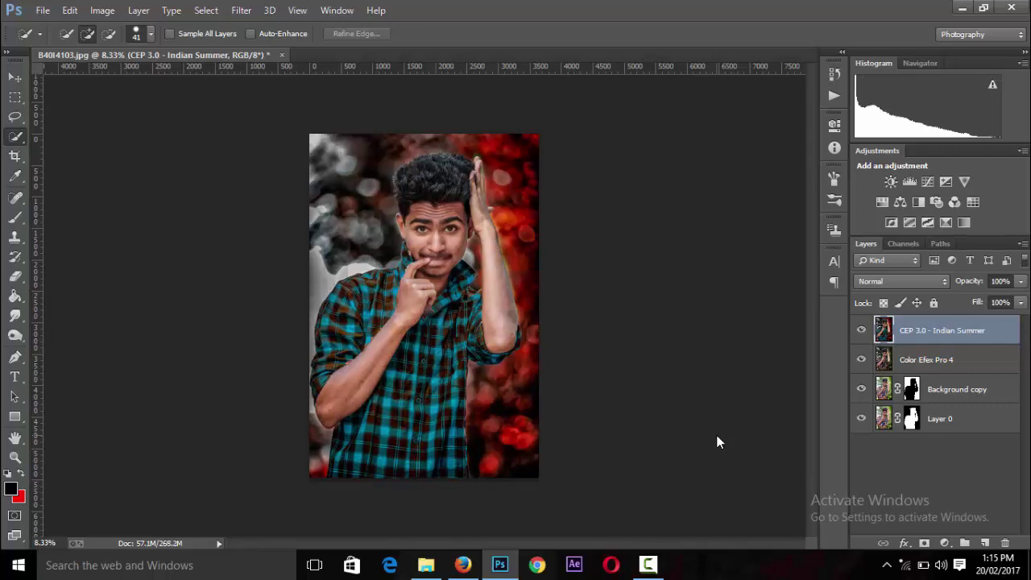
# Duplicate the Indian Summer top layer
pyautogui.hotkey('ctrl', '+')
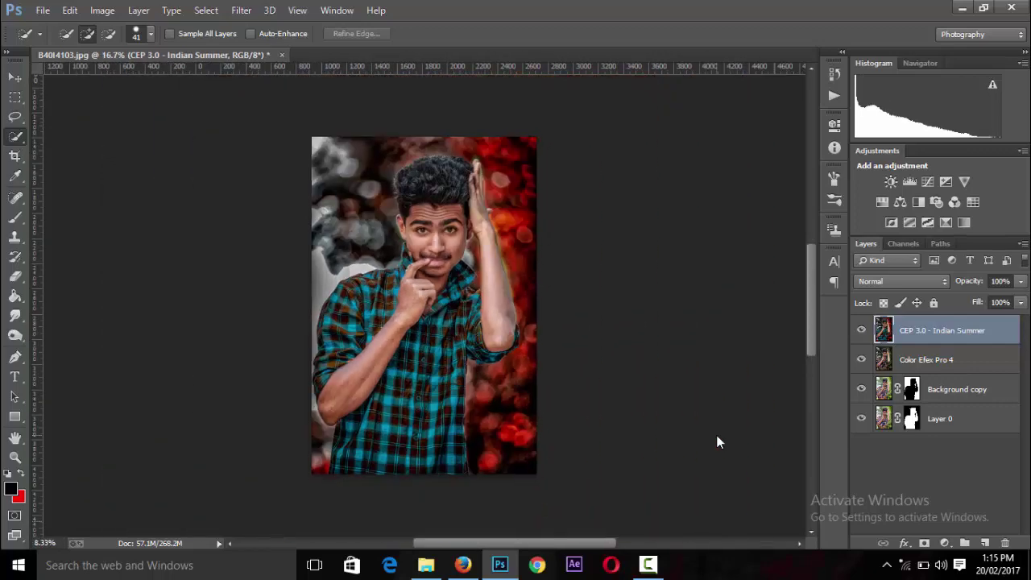
pyautogui.hotkey('ctrl', '-')
pyautogui.rightClick(968, 330)
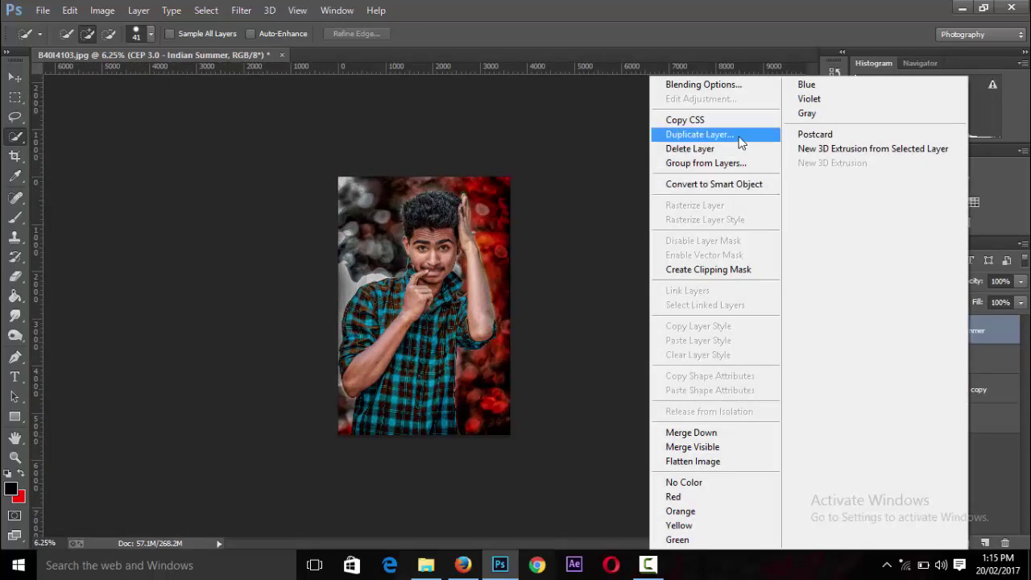
pyautogui.click(697, 135)
pyautogui.click(651, 167)
# Run High Pass at radius 12.7 on the copy and blend it in Soft Light
pyautogui.click(241, 10)
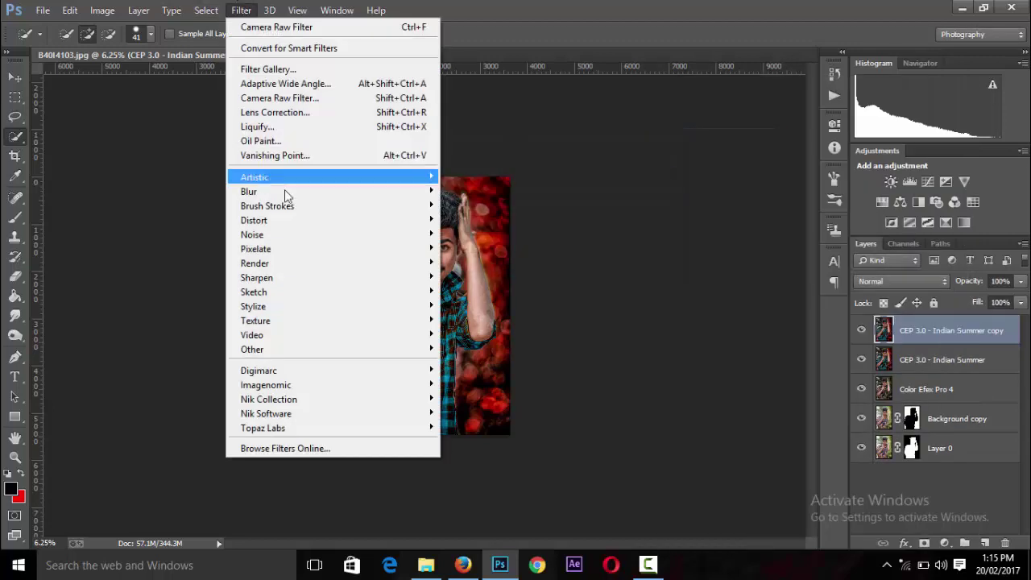
pyautogui.click(471, 363)
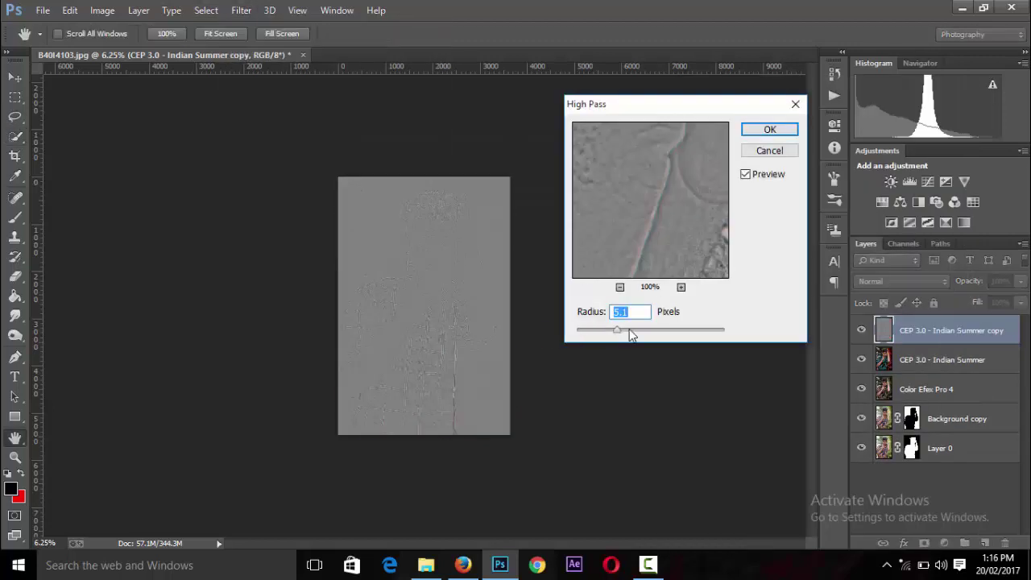
pyautogui.moveTo(632, 335); pyautogui.dragTo(645, 335)
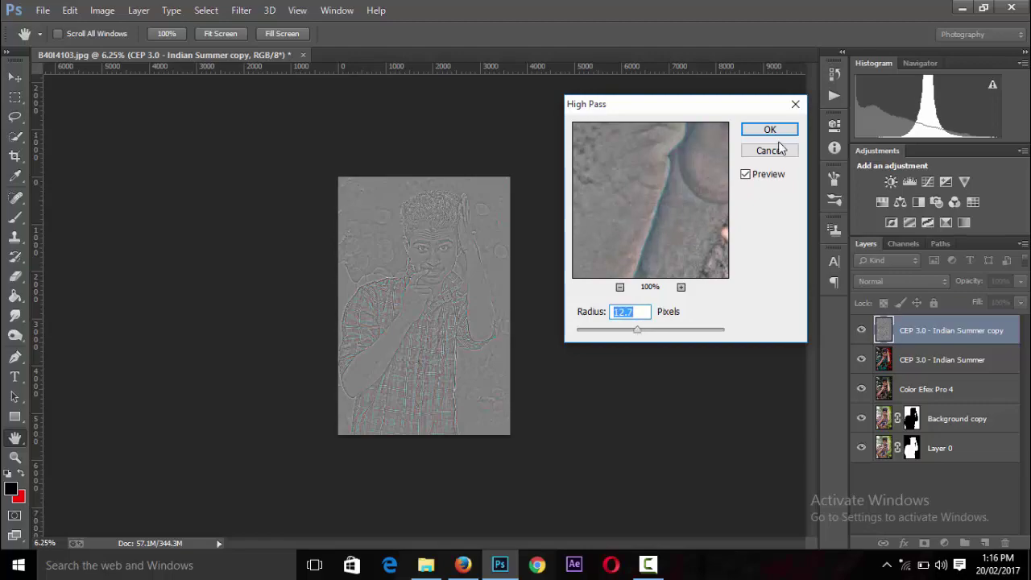
pyautogui.click(770, 129)
pyautogui.click(902, 281)
pyautogui.click(872, 200)
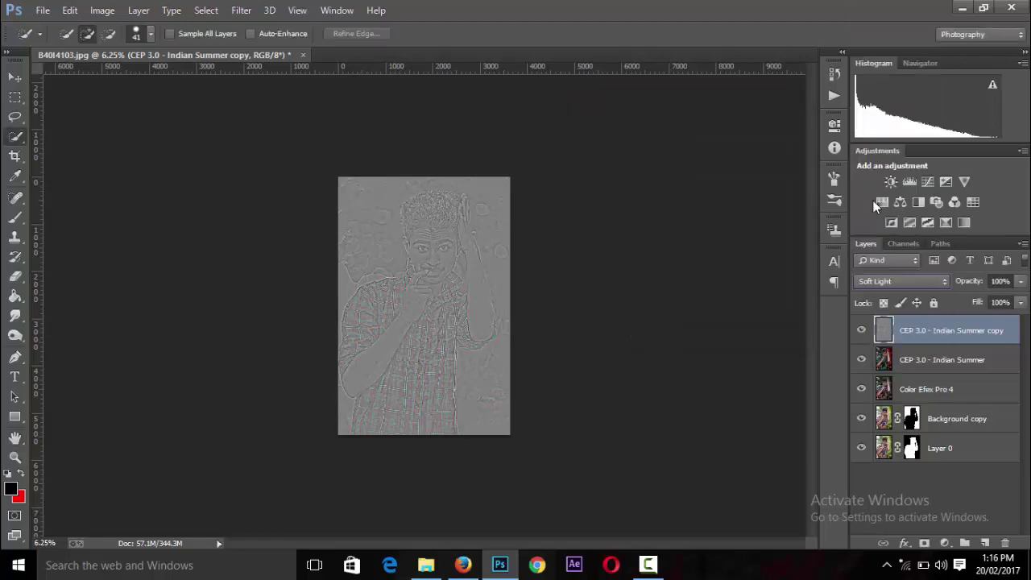
pyautogui.hotkey('ctrl', '+')
pyautogui.hotkey('ctrl', '+')
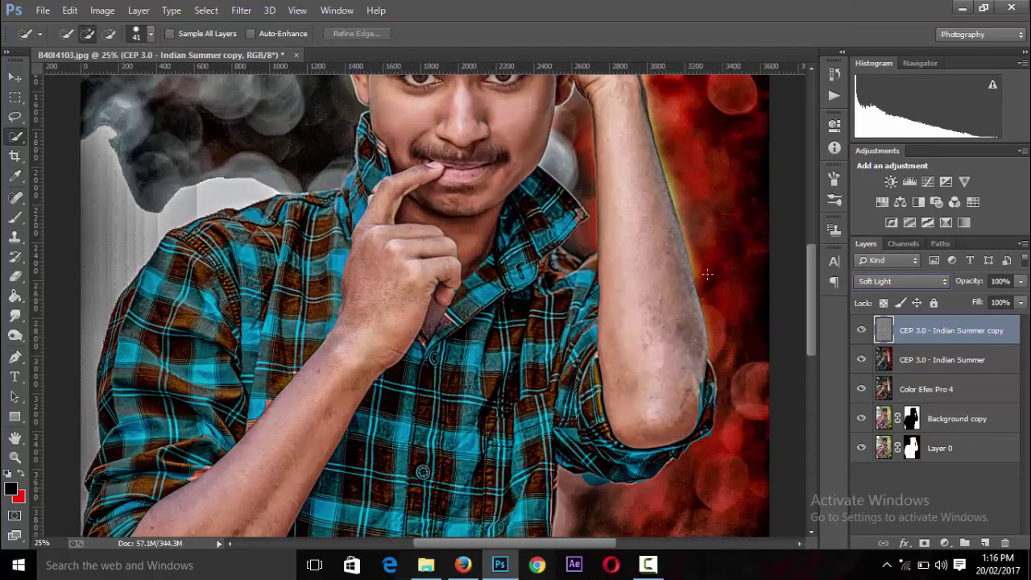
pyautogui.hotkey('ctrl', '+')
pyautogui.moveTo(813, 296); pyautogui.dragTo(821, 235)
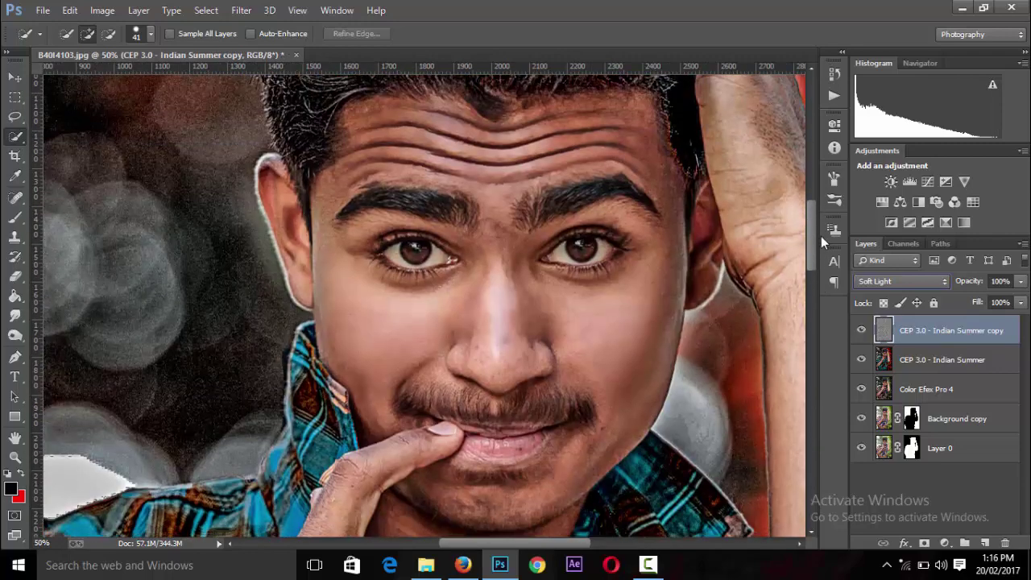
# Select the Smudge Tool with a brush of about 80 px
pyautogui.click(15, 315)
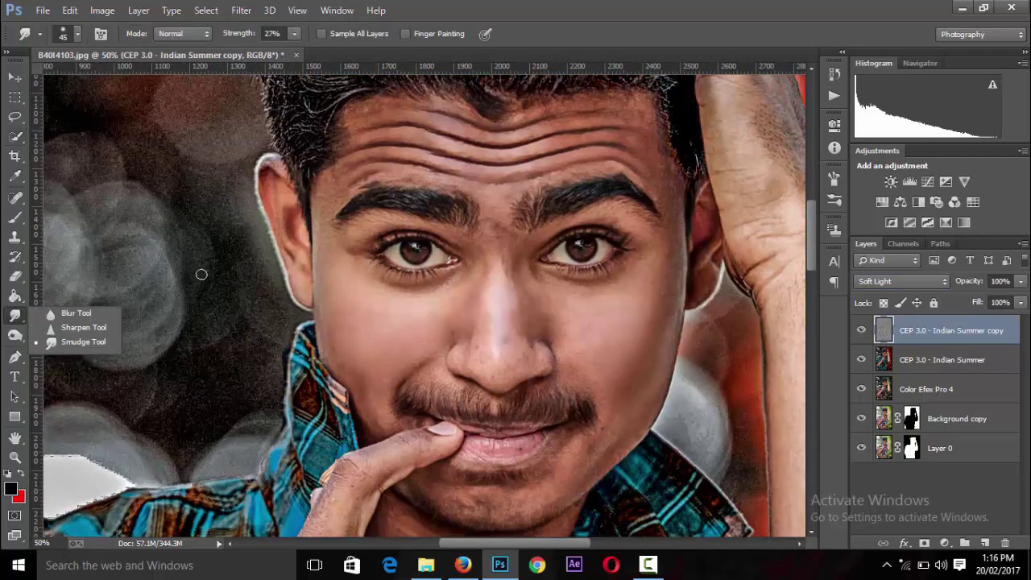
pyautogui.click(78, 34)
pyautogui.moveTo(113, 82); pyautogui.dragTo(119, 82)
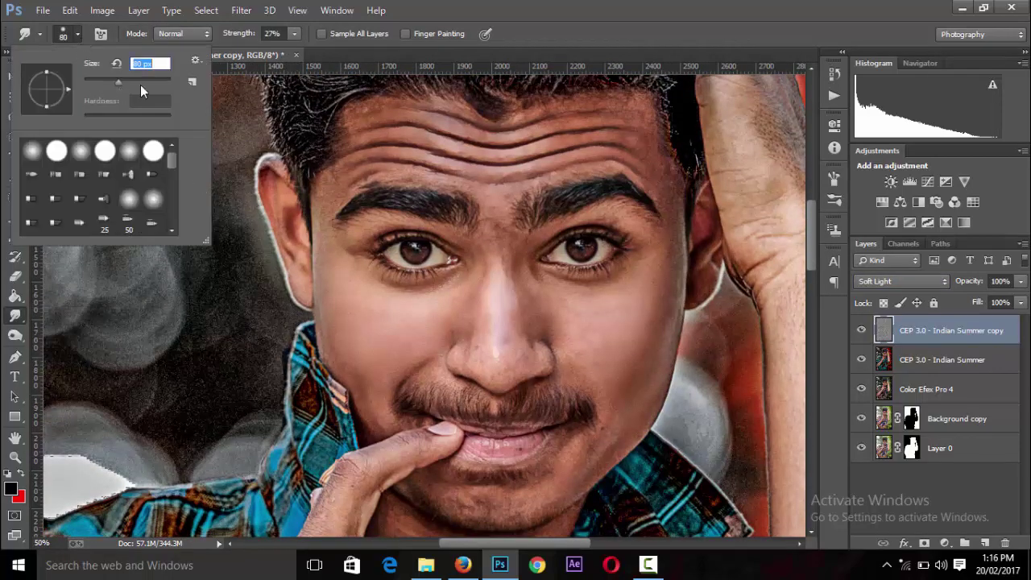
pyautogui.click(140, 83)
pyautogui.press('Return')
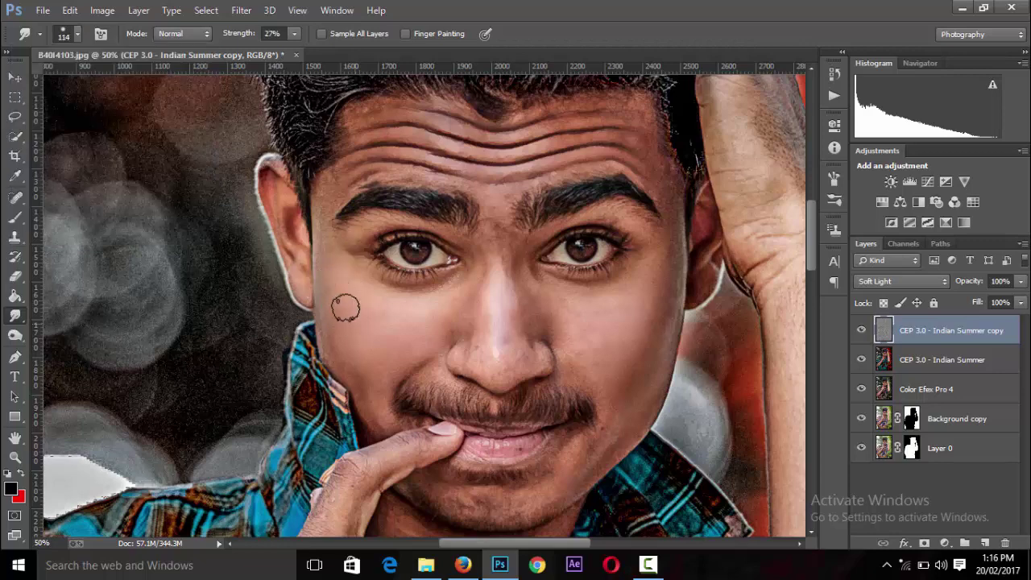
# Merge the two Indian Summer layers and set a 48 px smudge brush for the face
pyautogui.keyDown('shift'); pyautogui.click(956, 370); pyautogui.keyUp('shift')
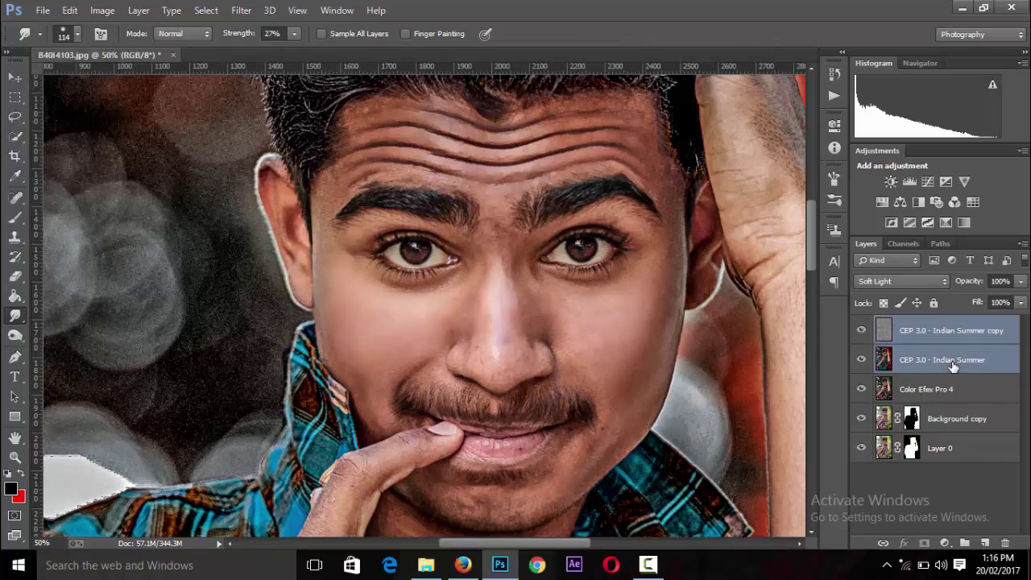
pyautogui.rightClick(954, 366)
pyautogui.click(685, 430)
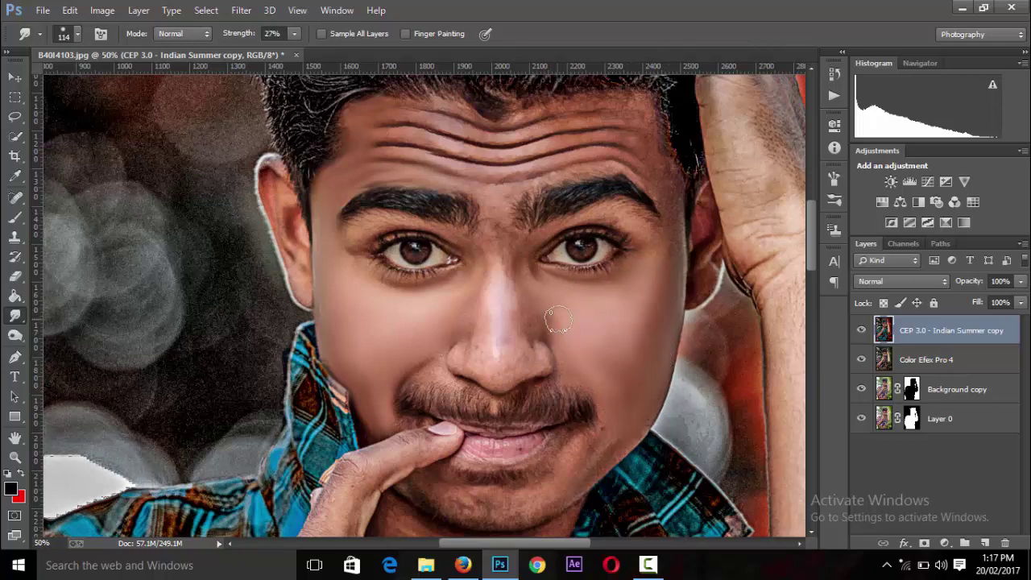
pyautogui.hotkey('ctrl', '-')
pyautogui.hotkey('ctrl', '-')
pyautogui.hotkey('ctrl', '+')
pyautogui.hotkey('ctrl', '+')
pyautogui.hotkey('ctrl', '+')
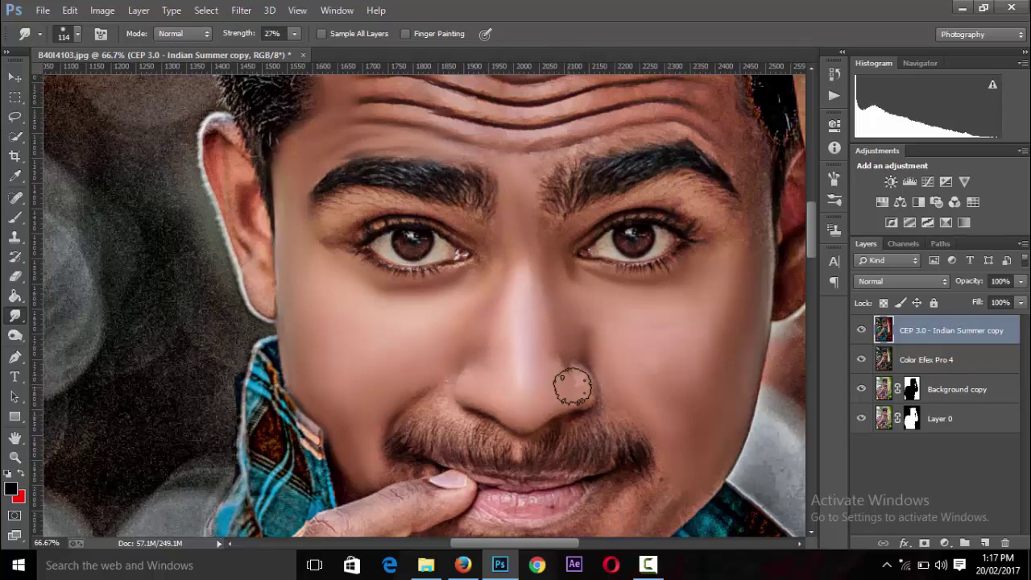
pyautogui.hotkey('ctrl', '0')
pyautogui.hotkey('ctrl', '+')
pyautogui.hotkey('ctrl', '+')
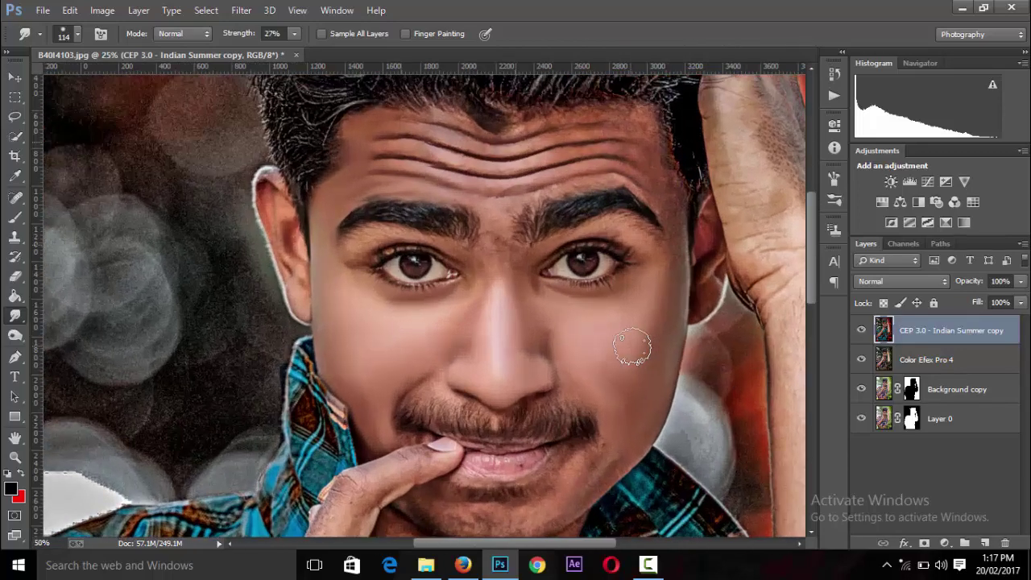
pyautogui.hotkey('ctrl', '+')
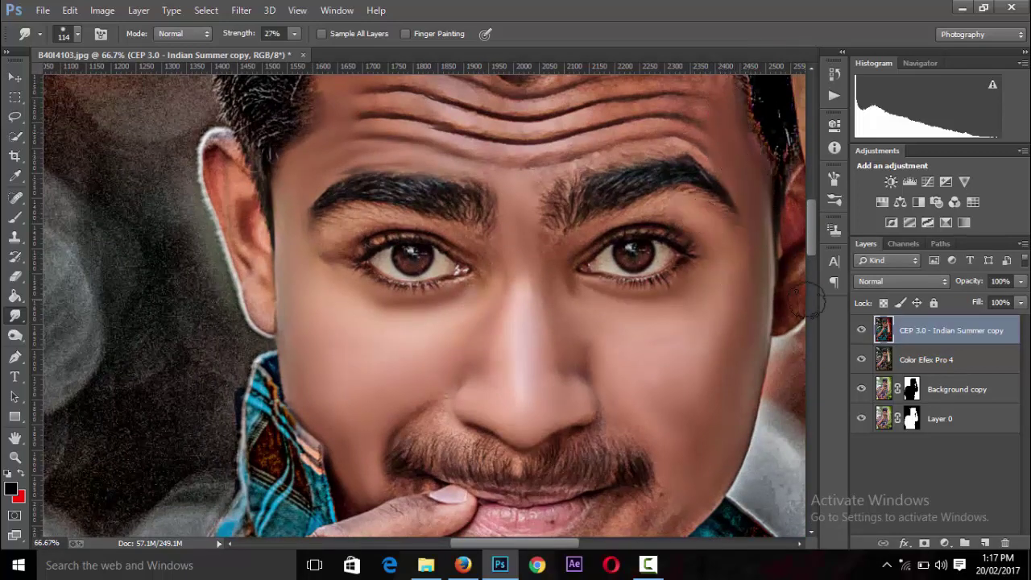
pyautogui.hotkey('ctrl', '-')
pyautogui.hotkey('ctrl', '-')
pyautogui.hotkey('ctrl', '-')
pyautogui.hotkey('ctrl', '+')
pyautogui.hotkey('ctrl', '+')
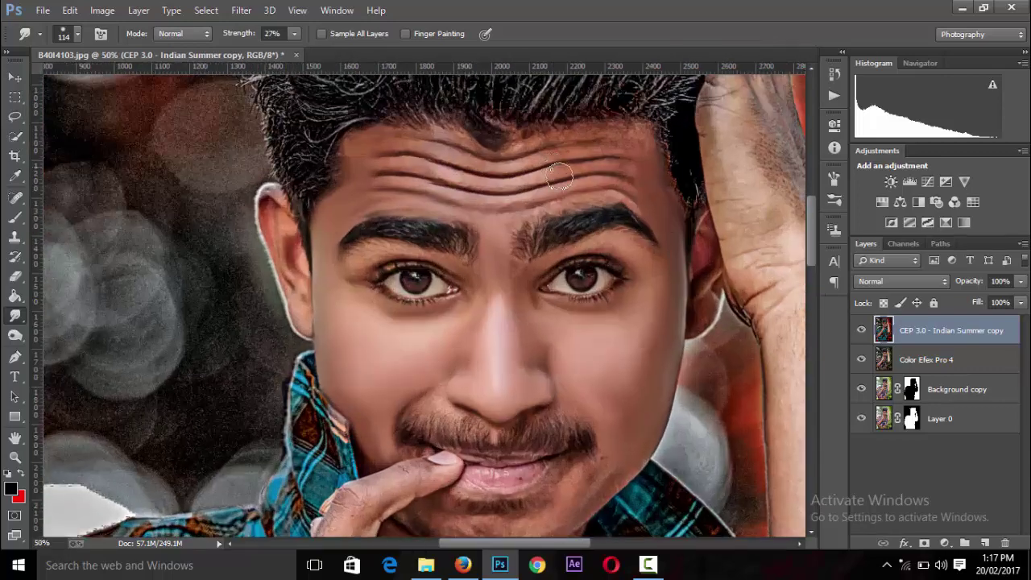
pyautogui.click(78, 34)
pyautogui.press('Return')
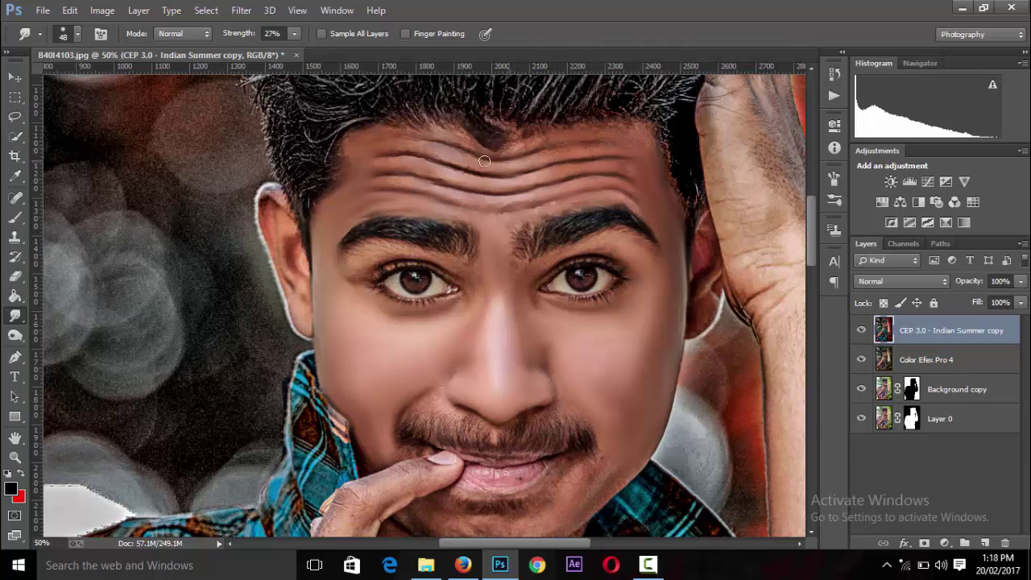
# Zoom in on the mouth and raise the Smudge brush size from 48 to 71 px
pyautogui.scroll(-3, 515, 187)
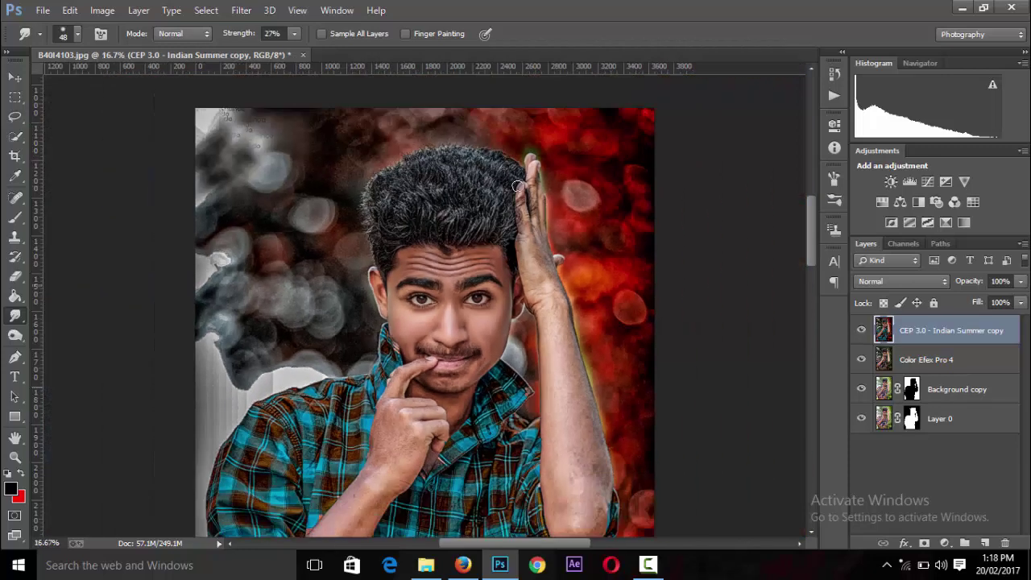
pyautogui.scroll(3, 515, 240)
pyautogui.scroll(2, 514, 240)
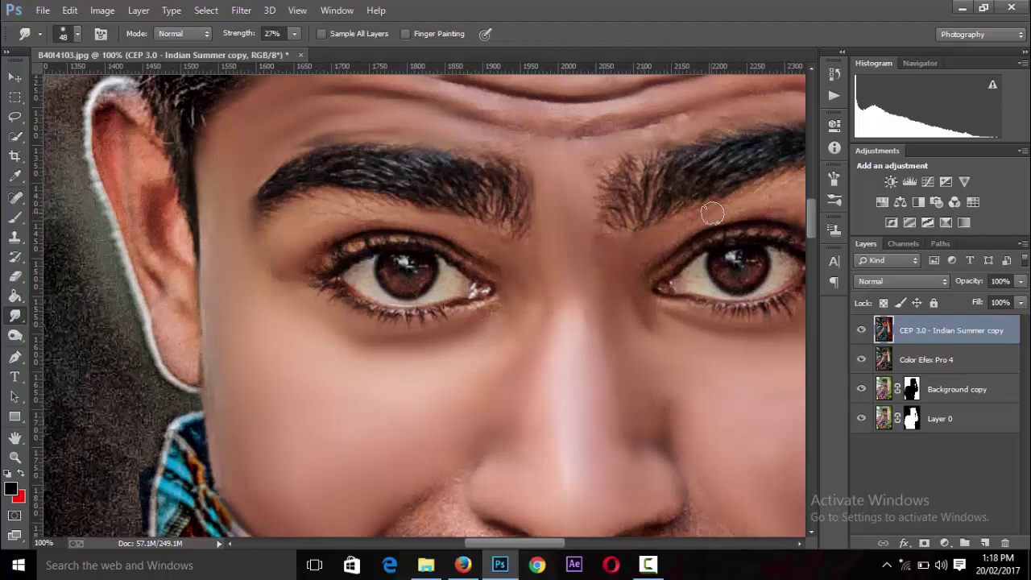
pyautogui.scroll(-5, 712, 213)
pyautogui.scroll(2, 813, 236)
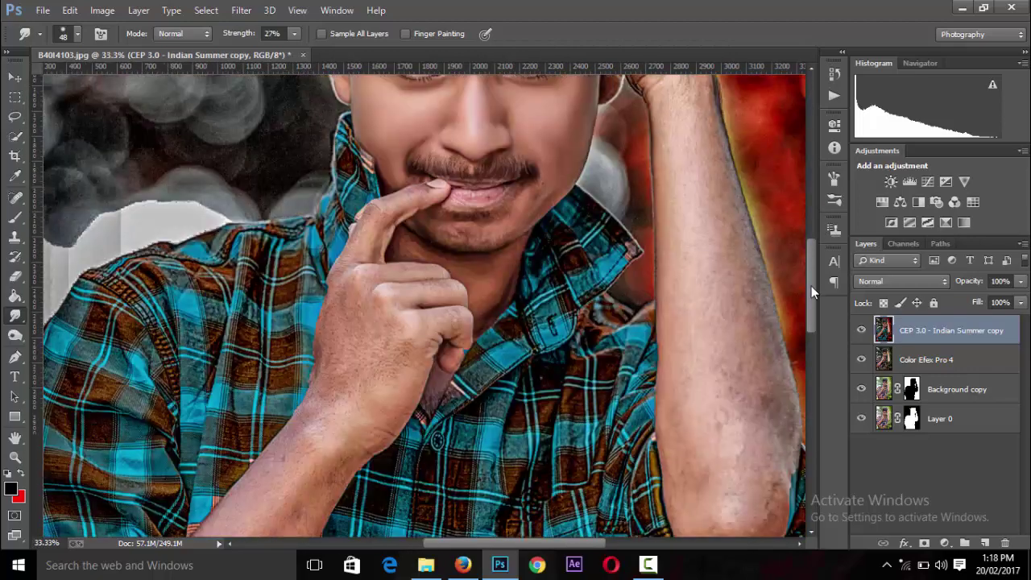
pyautogui.moveTo(810, 285); pyautogui.dragTo(813, 268)
pyautogui.scroll(2, 437, 160)
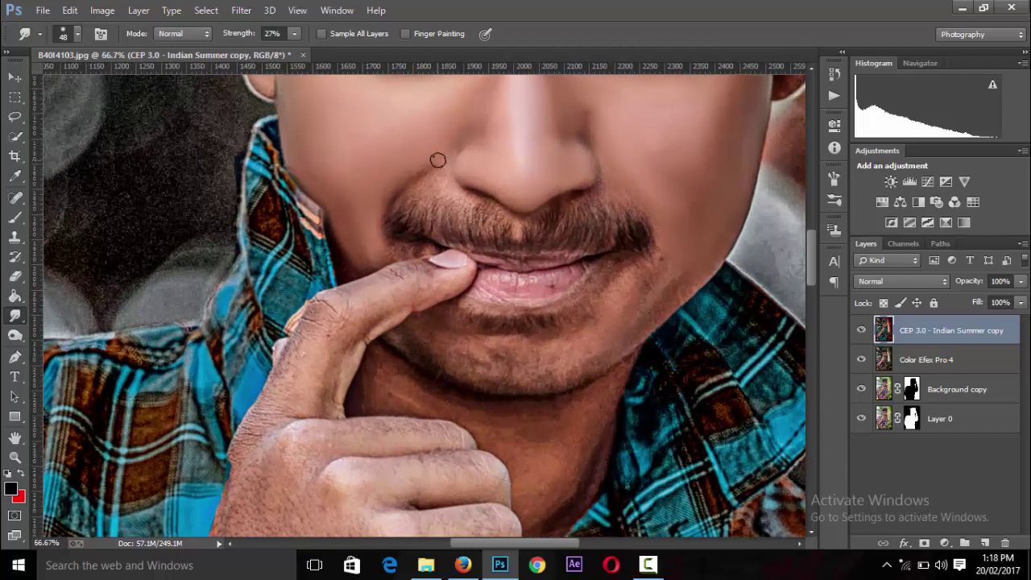
pyautogui.click(77, 34)
pyautogui.moveTo(104, 80); pyautogui.dragTo(114, 80)
pyautogui.click(403, 184)
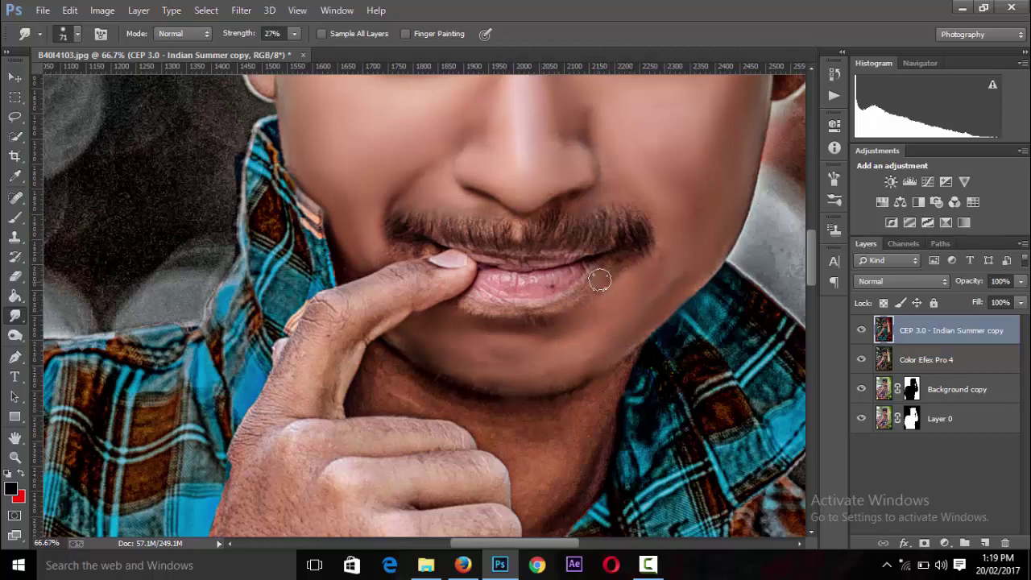
# Smudge the lower lip and the upper lip edge to smooth their texture
pyautogui.moveTo(542, 287)
pyautogui.mouseDown()
pyautogui.moveTo(510, 285)
pyautogui.moveTo(528, 298)
pyautogui.mouseUp()
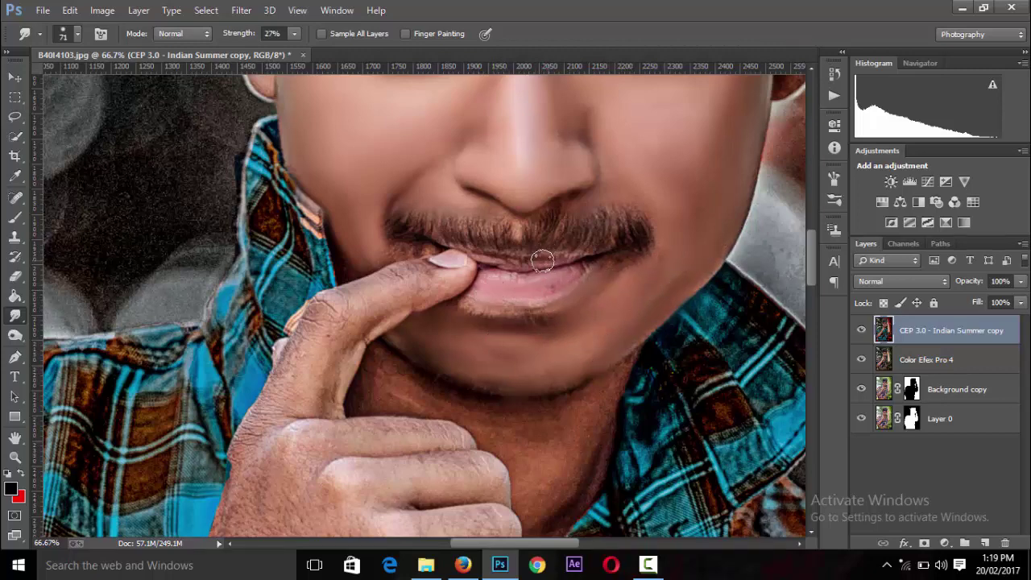
pyautogui.moveTo(542, 260); pyautogui.dragTo(542, 256)
pyautogui.scroll(-3, 409, 279)
pyautogui.scroll(-2, 409, 279)
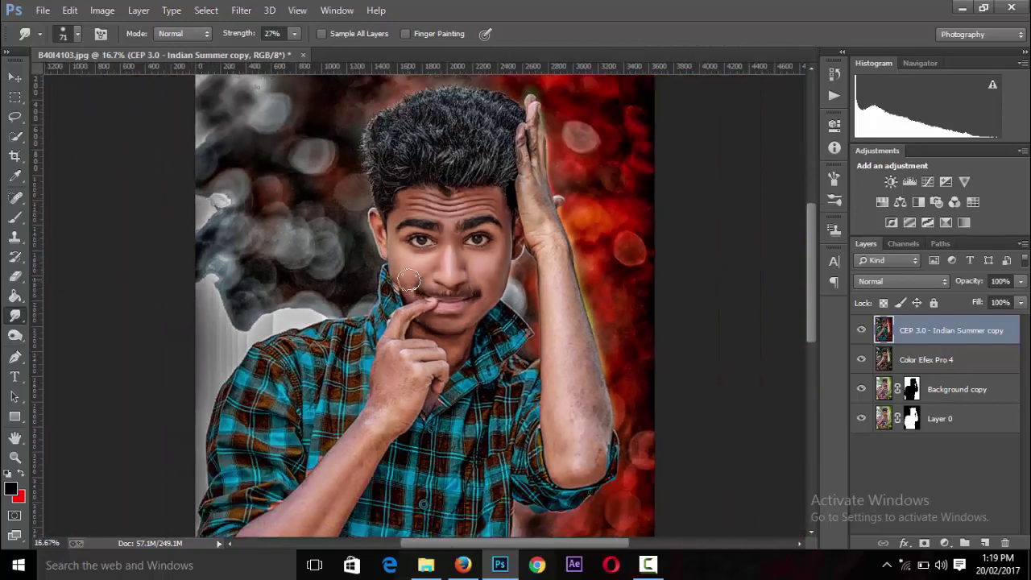
pyautogui.scroll(-2, 409, 279)
pyautogui.scroll(2, 409, 279)
# Enlarge the Smudge brush to 261 px to smooth the arm
pyautogui.click(77, 34)
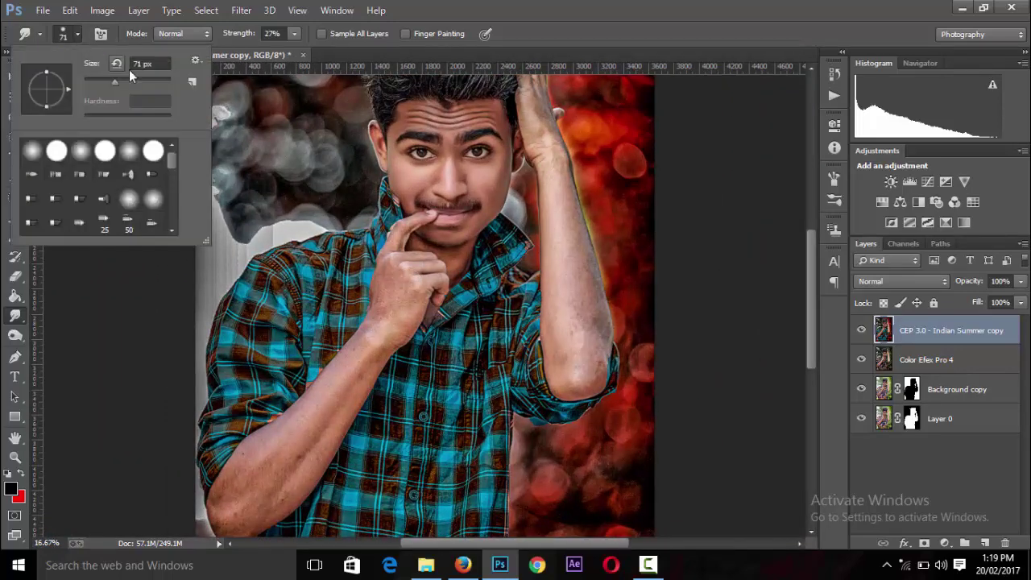
pyautogui.press('Return')
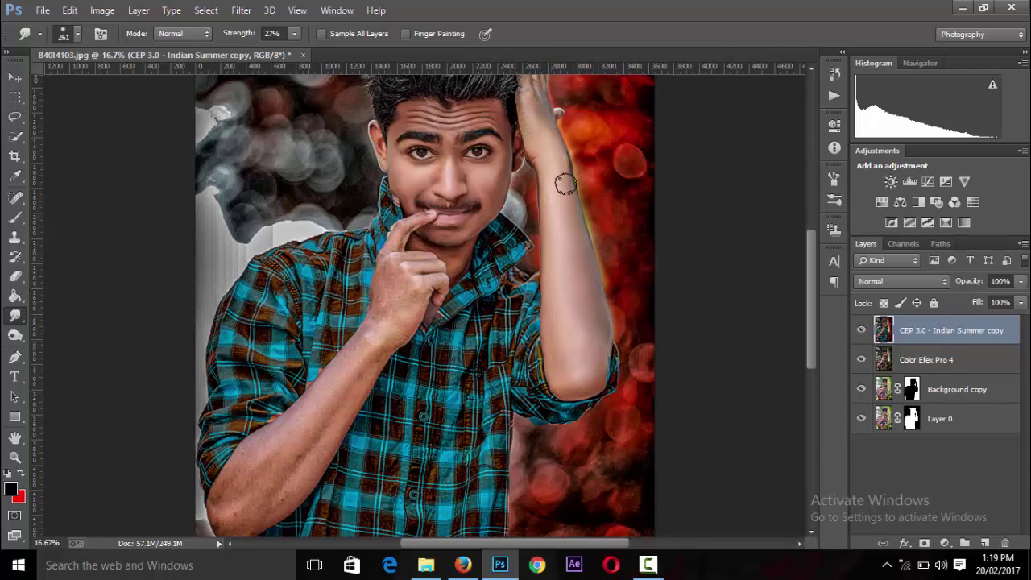
pyautogui.hotkey('ctrl', '-')
pyautogui.hotkey('ctrl', '-')
pyautogui.hotkey('ctrl', '-')
pyautogui.hotkey('ctrl', '+')
pyautogui.hotkey('ctrl', '+')
pyautogui.hotkey('ctrl', '+')
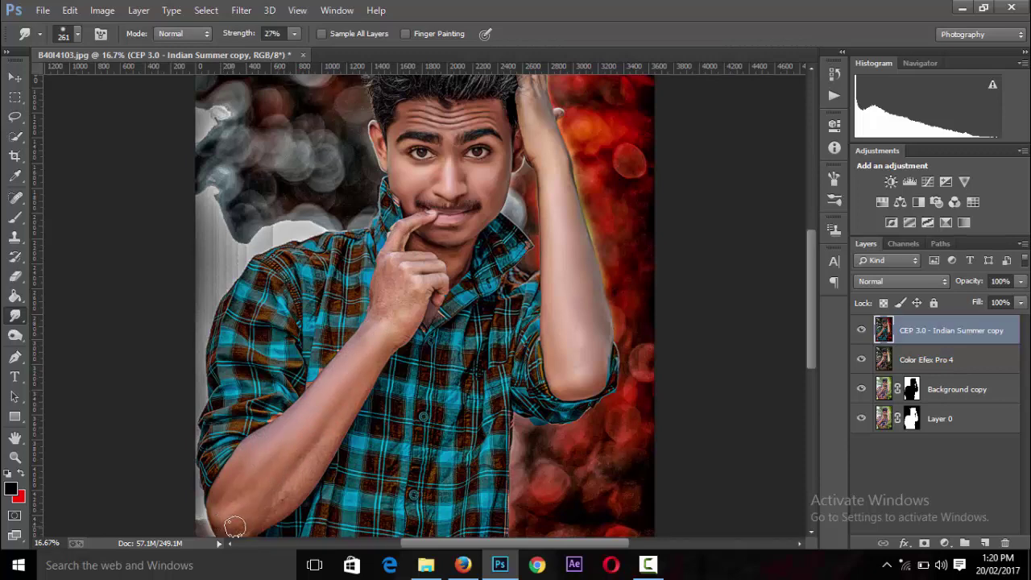
pyautogui.hotkey('ctrl', '-')
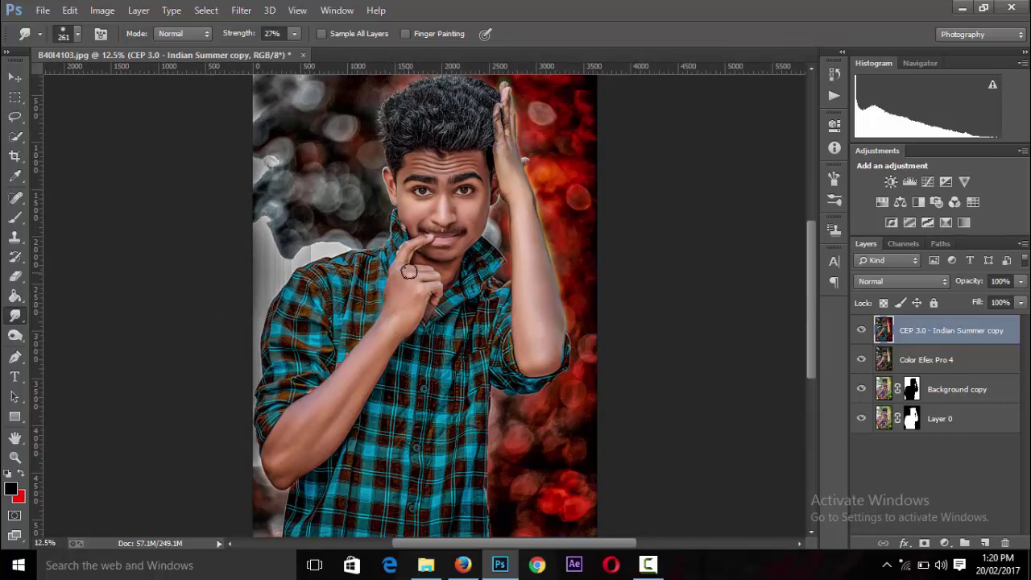
pyautogui.hotkey('ctrl', '+')
pyautogui.hotkey('ctrl', '+')
pyautogui.hotkey('ctrl', '+')
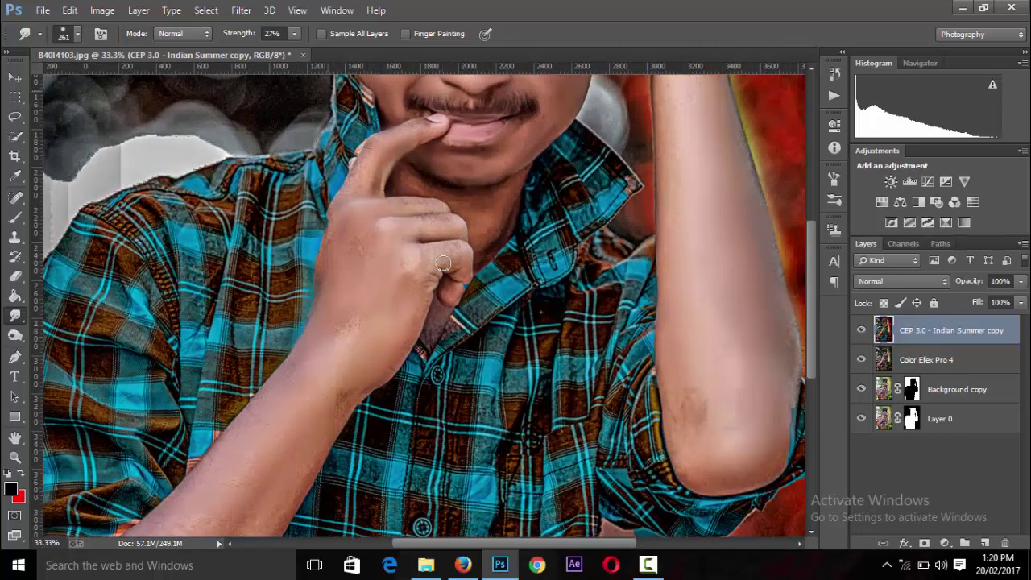
# Reduce the Smudge brush to 85 px for the hand
pyautogui.click(77, 34)
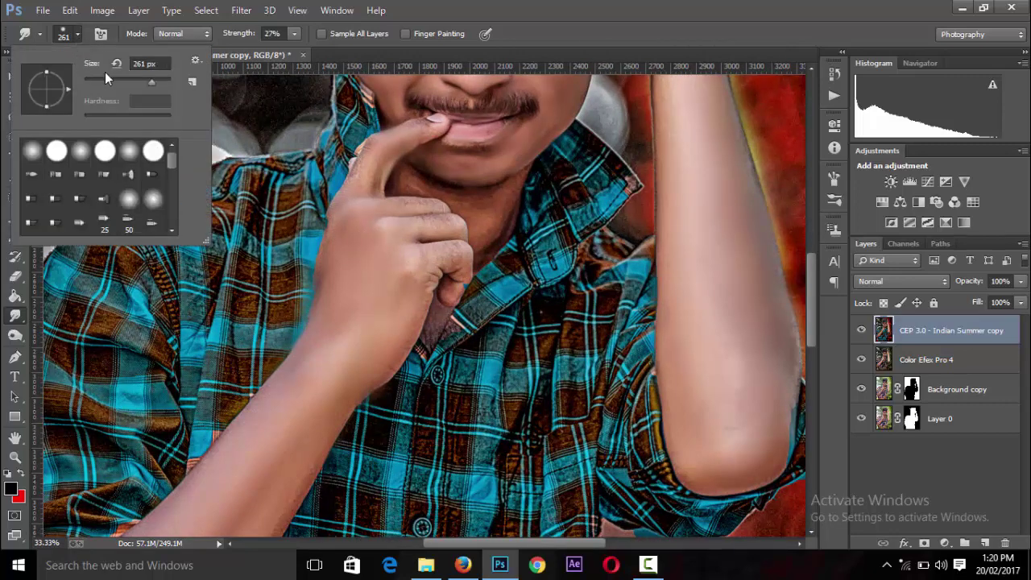
pyautogui.doubleClick(144, 64)
pyautogui.write('85')
pyautogui.press('Return')
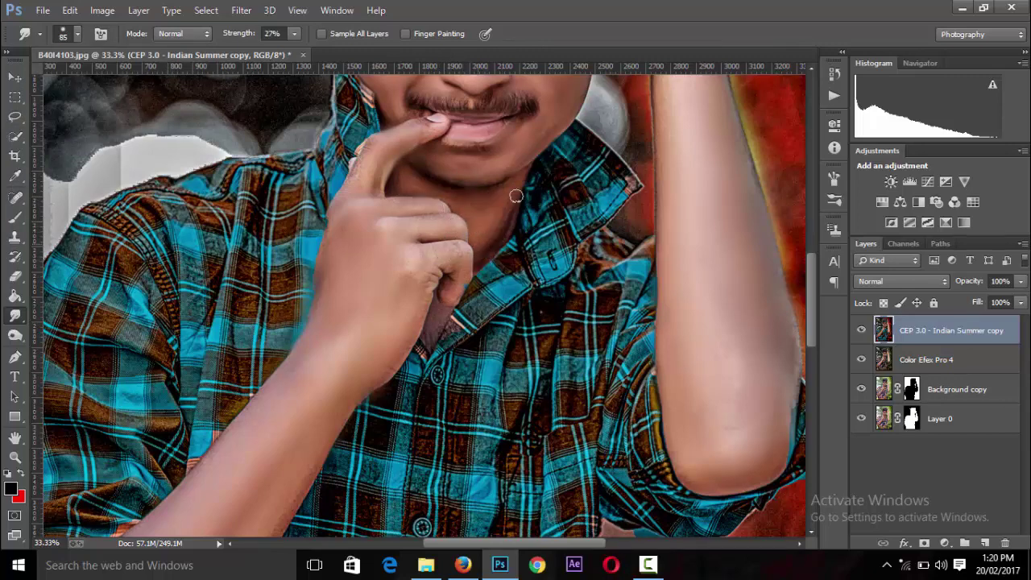
pyautogui.hotkey('ctrl', '-')
pyautogui.hotkey('ctrl', '-')
pyautogui.hotkey('ctrl', '-')
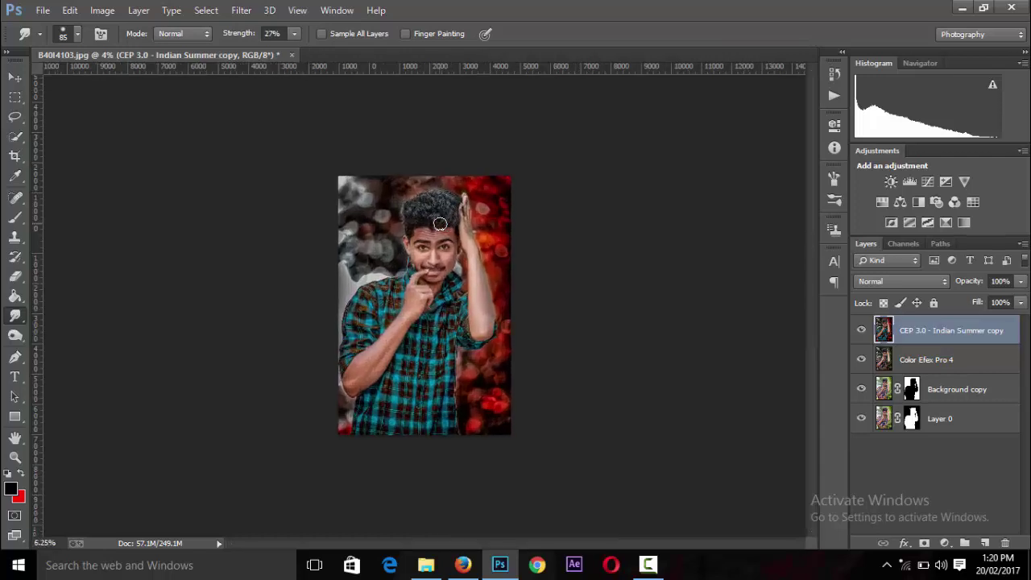
# Merge the Color Efex Pro 4 layer with the top layer and duplicate the merged layer
pyautogui.keyDown('ctrl'); pyautogui.click(903, 359); pyautogui.keyUp('ctrl')
pyautogui.rightClick(910, 359)
pyautogui.click(678, 433)
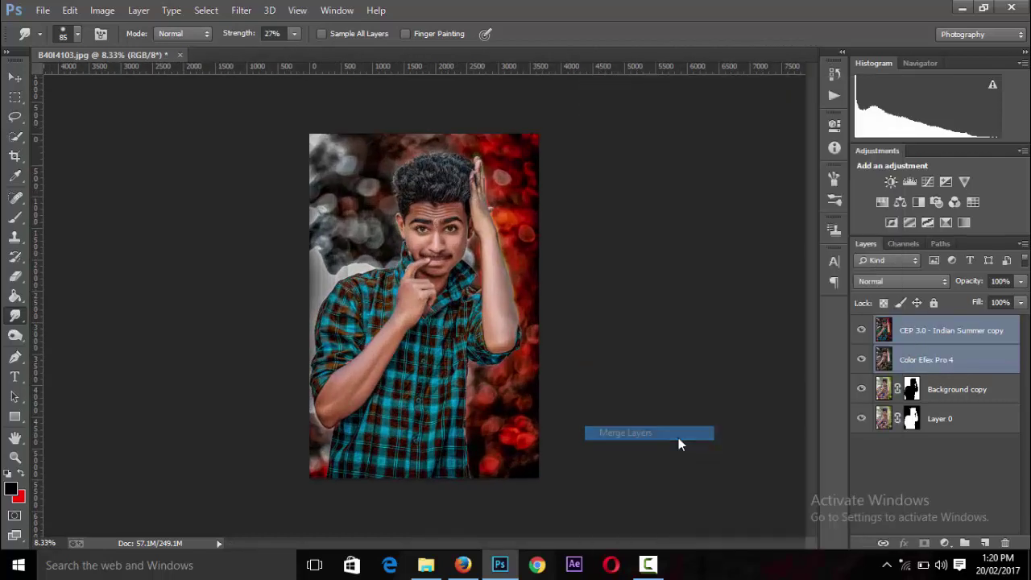
pyautogui.hotkey('ctrl', '-')
pyautogui.hotkey('ctrl', '-')
pyautogui.hotkey('ctrl', '-')
pyautogui.hotkey('ctrl', '+')
pyautogui.hotkey('ctrl', '+')
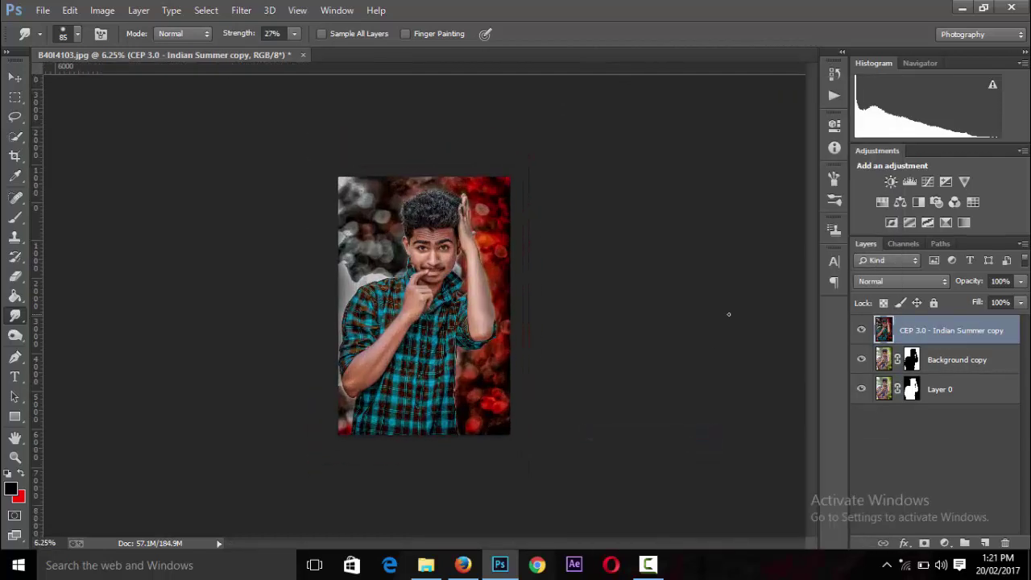
pyautogui.hotkey('ctrl', '+')
pyautogui.rightClick(997, 323)
pyautogui.click(709, 134)
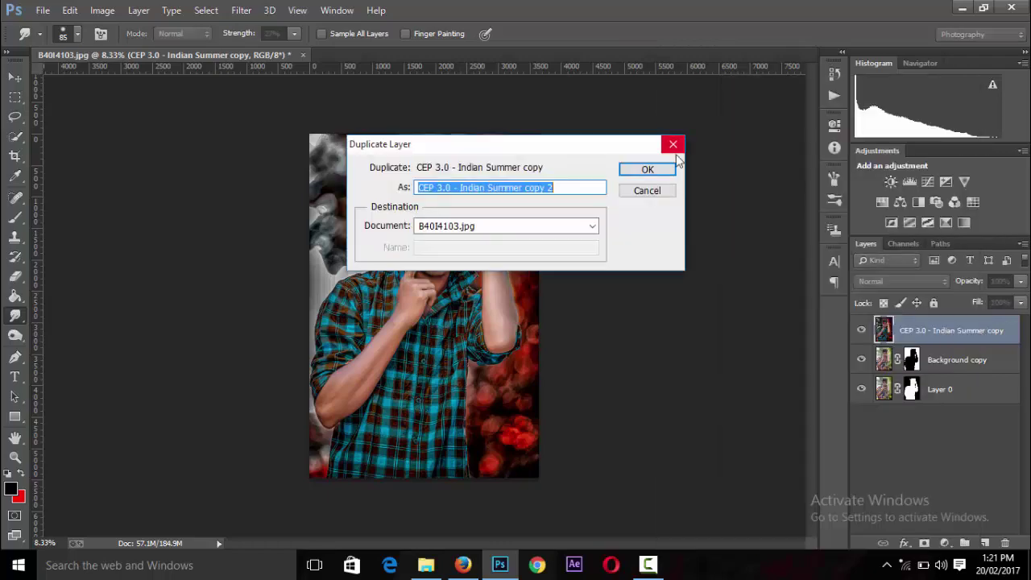
pyautogui.click(652, 167)
# Apply an Oil Paint filter to the copy with Stylization 7.38 and Cleanliness 5.05
pyautogui.click(241, 10)
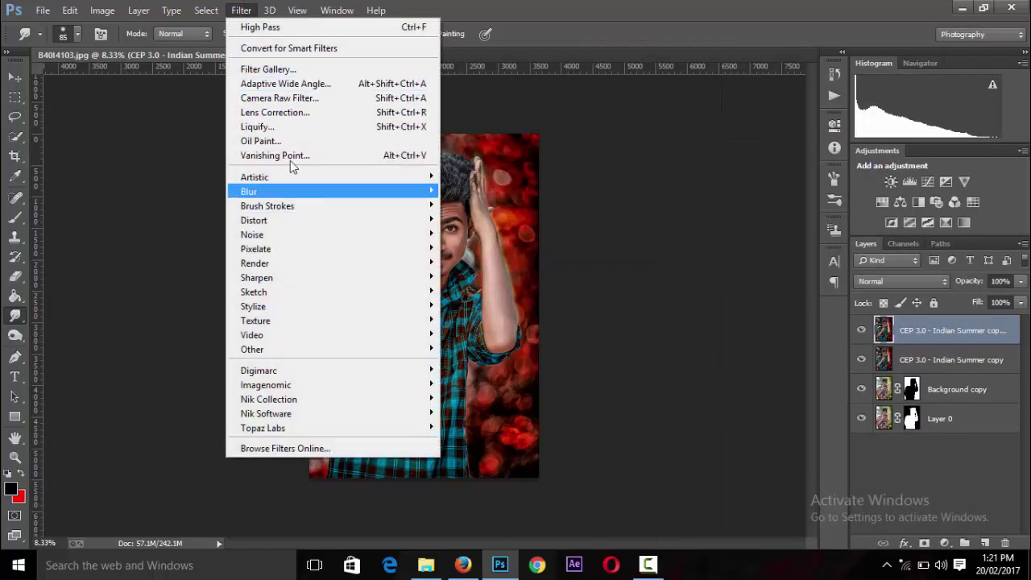
pyautogui.click(290, 142)
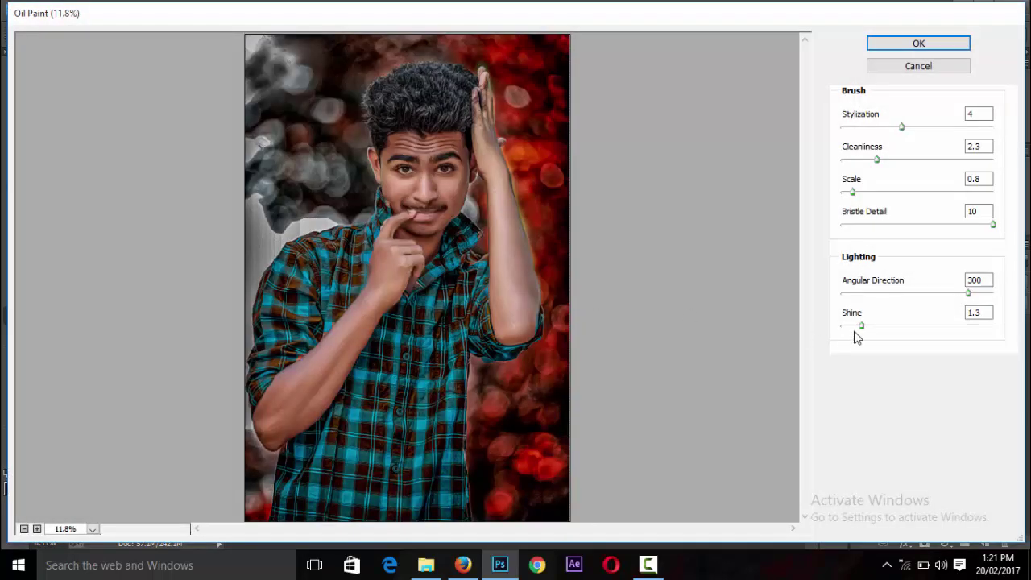
pyautogui.click(953, 127)
pyautogui.click(933, 160)
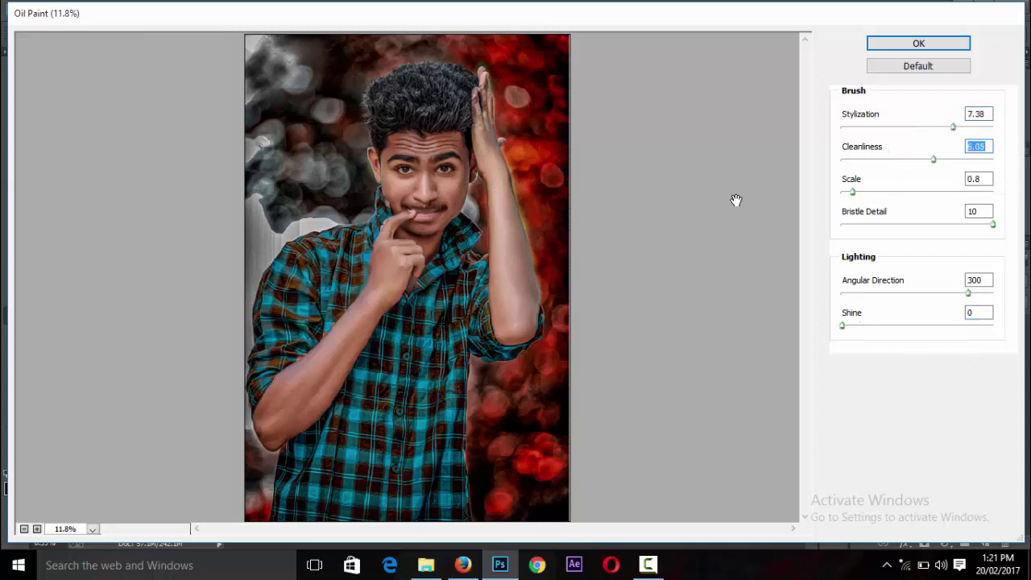
pyautogui.hotkey('ctrl', '+')
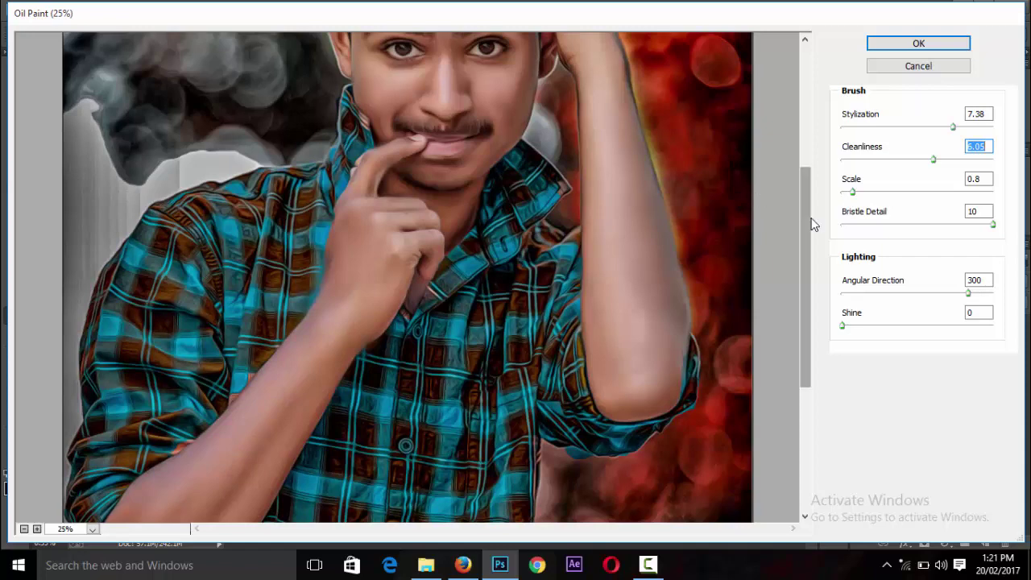
pyautogui.scroll(2, 814, 224)
pyautogui.scroll(2, 818, 142)
pyautogui.scroll(-1, 697, 172)
pyautogui.scroll(-1, 697, 174)
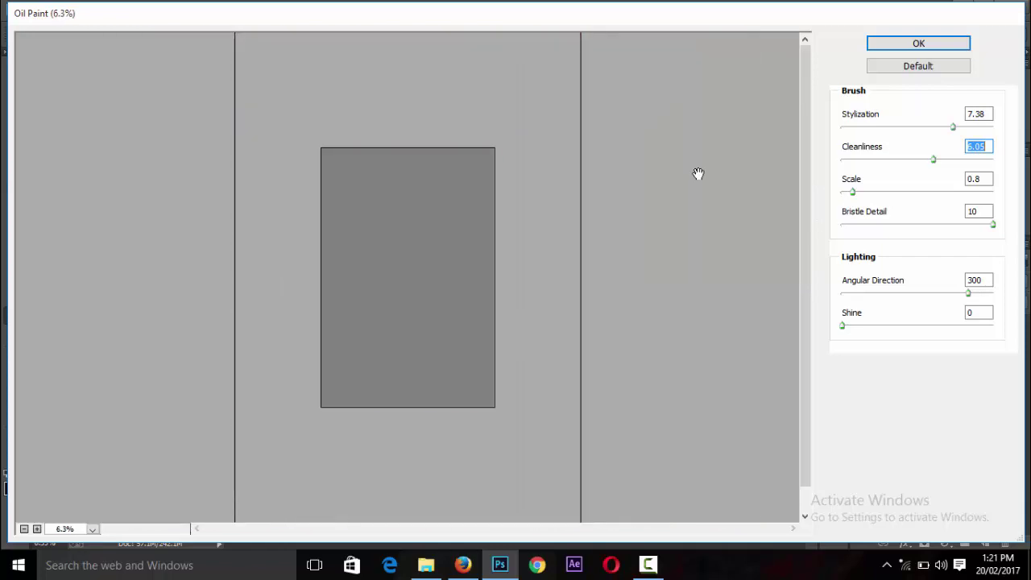
pyautogui.click(923, 47)
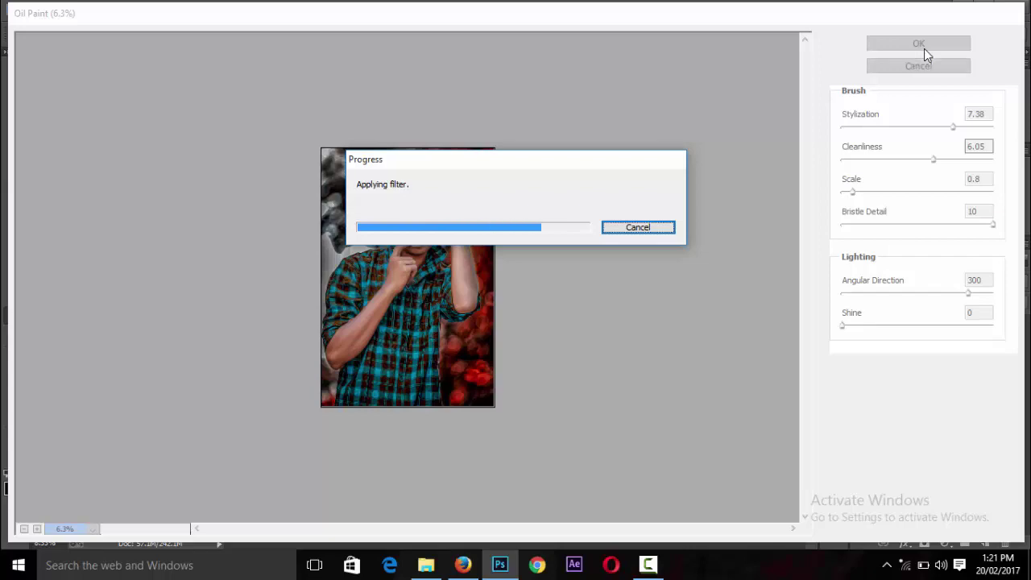
# Use Quick Selection to select the red background around the portrait
pyautogui.hotkey('ctrl', '+')
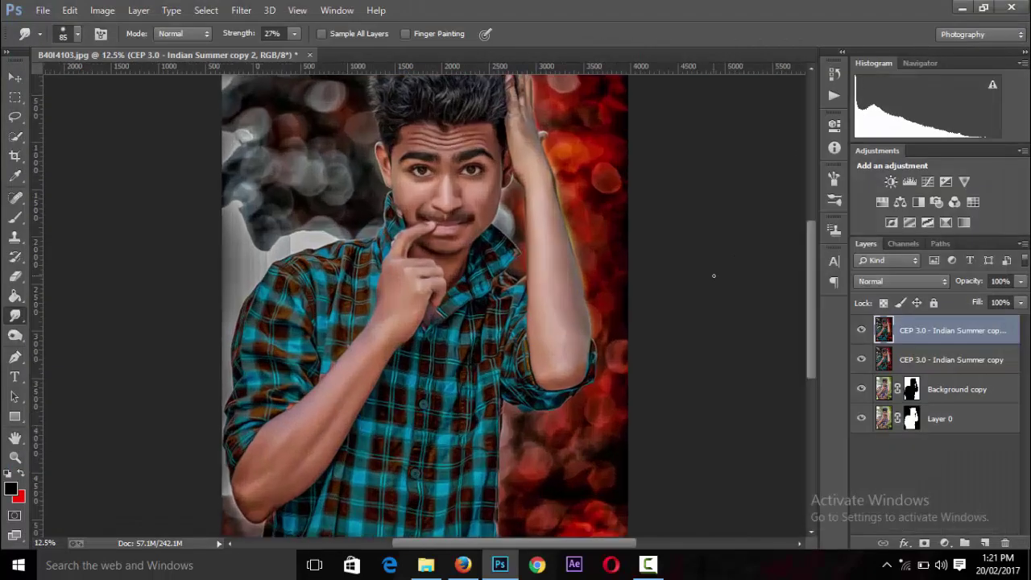
pyautogui.hotkey('ctrl', '+')
pyautogui.hotkey('ctrl', '-')
pyautogui.hotkey('ctrl', '-')
pyautogui.hotkey('ctrl', '-')
pyautogui.hotkey('ctrl', '-')
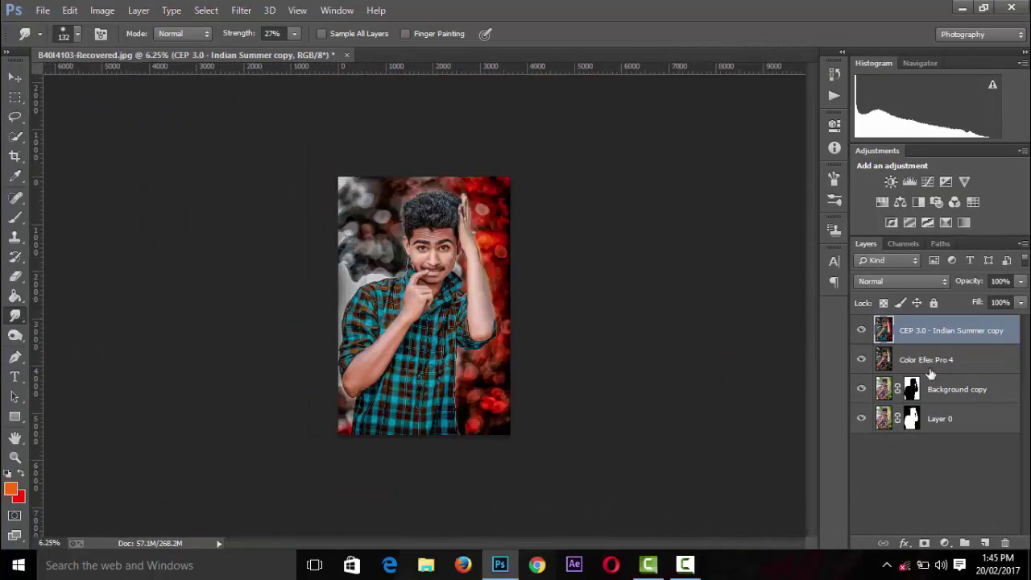
pyautogui.rightClick(15, 137)
pyautogui.click(60, 134)
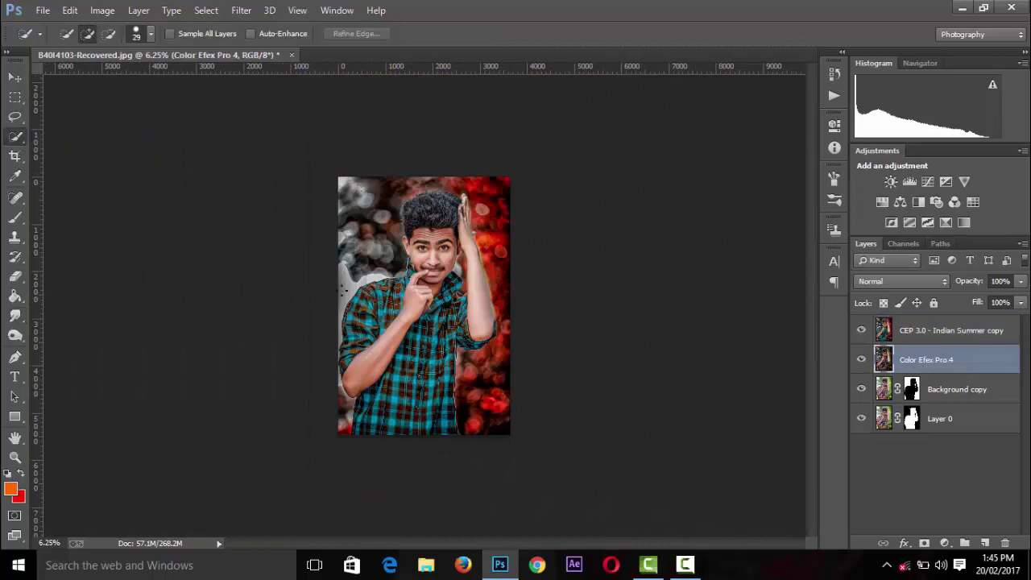
pyautogui.moveTo(389, 222)
pyautogui.mouseDown()
pyautogui.moveTo(389, 206)
pyautogui.moveTo(506, 182)
pyautogui.mouseUp()
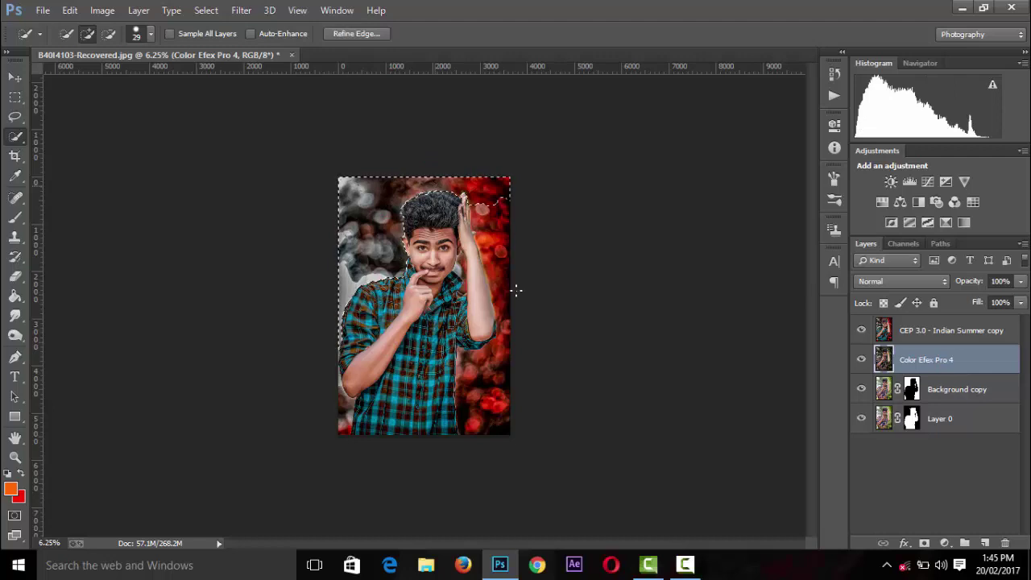
pyautogui.moveTo(516, 290); pyautogui.dragTo(507, 283)
pyautogui.moveTo(508, 324); pyautogui.dragTo(511, 326)
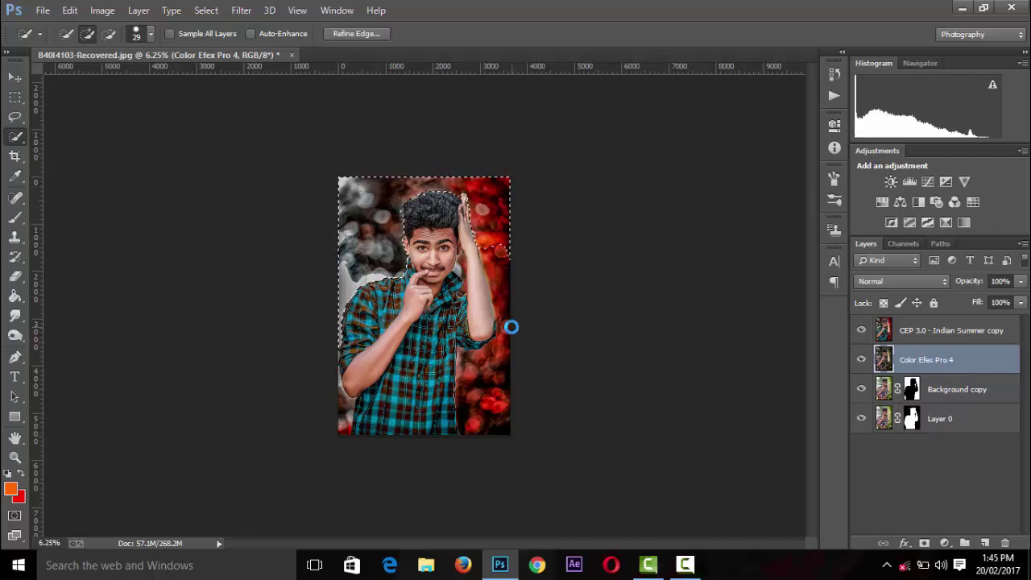
pyautogui.moveTo(506, 378); pyautogui.dragTo(493, 423)
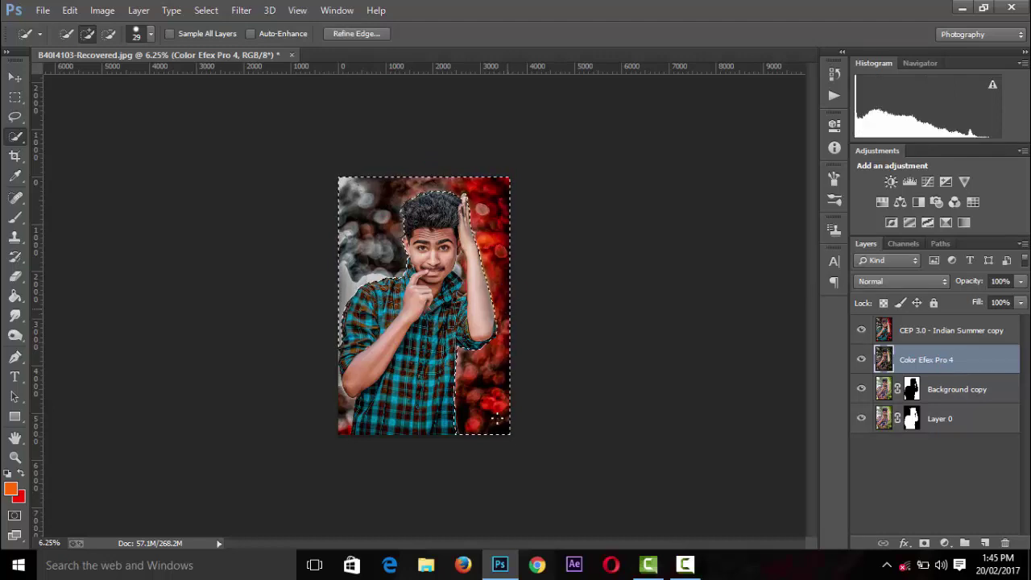
pyautogui.click(340, 389)
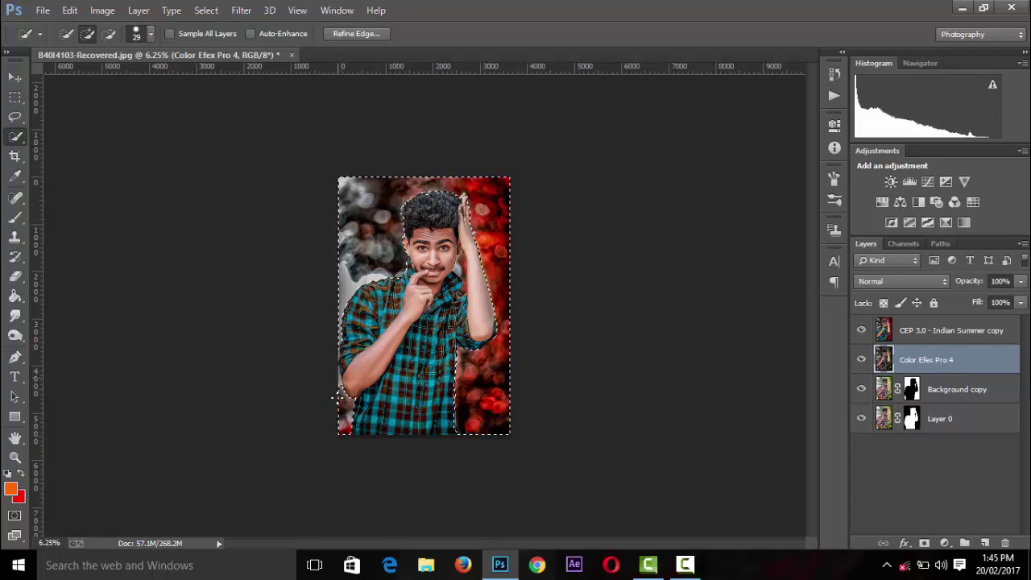
# Subtract the stray area so the selection hugs the raised arm's edge
pyautogui.hotkey('ctrl', '+')
pyautogui.hotkey('ctrl', '+')
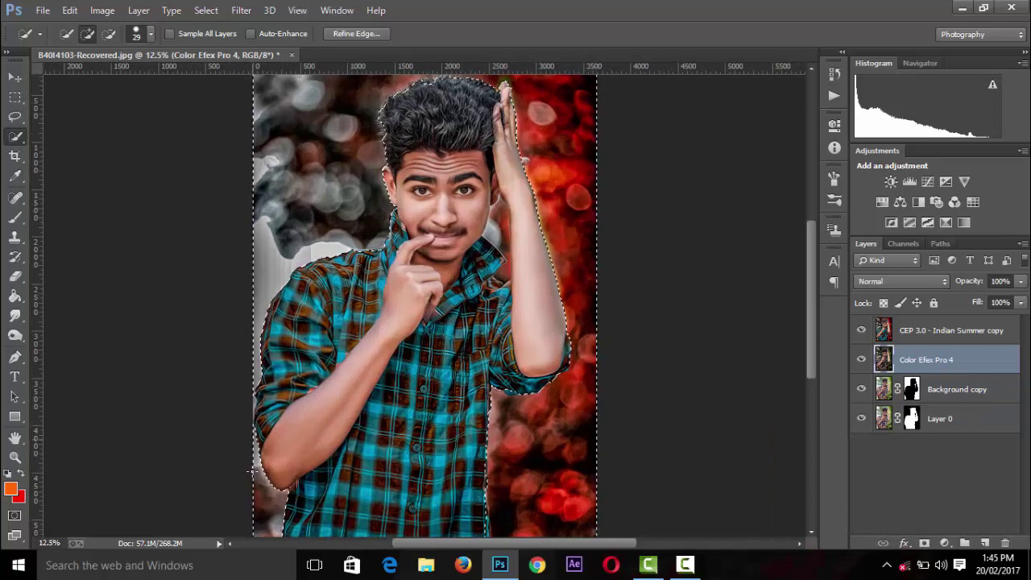
pyautogui.hotkey('ctrl', '-')
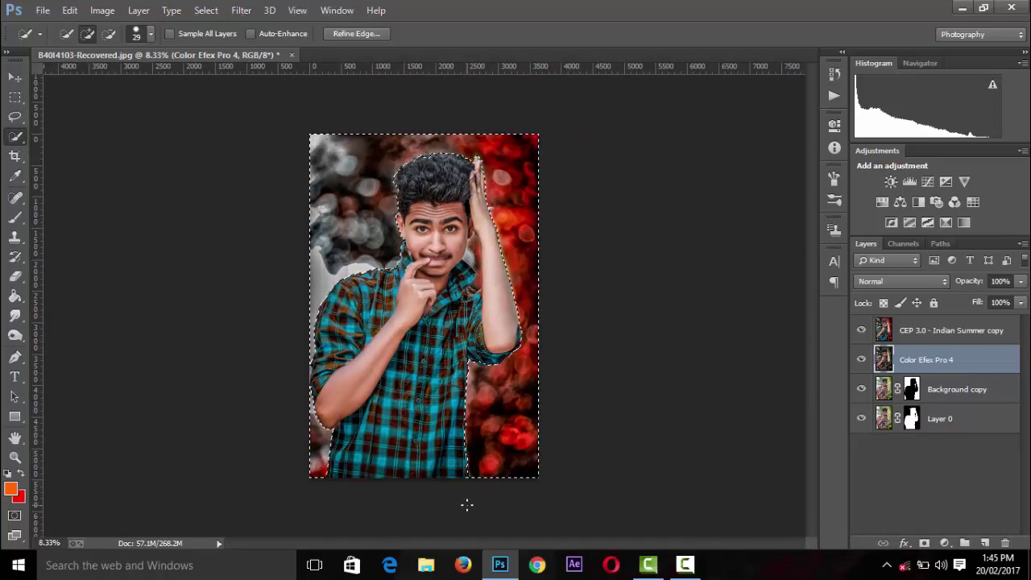
pyautogui.hotkey('ctrl', '-')
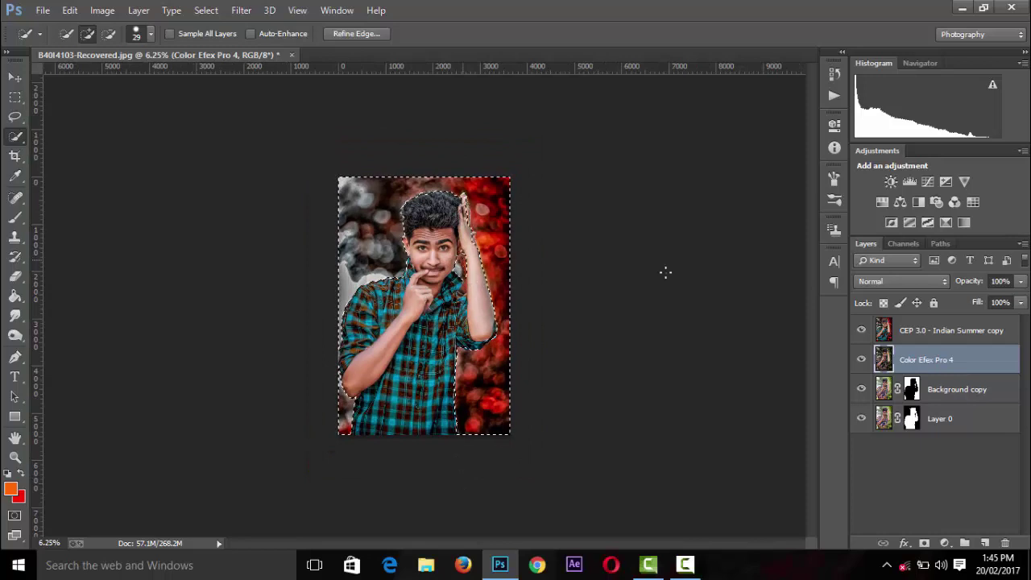
pyautogui.hotkey('ctrl', '+')
pyautogui.hotkey('ctrl', '+')
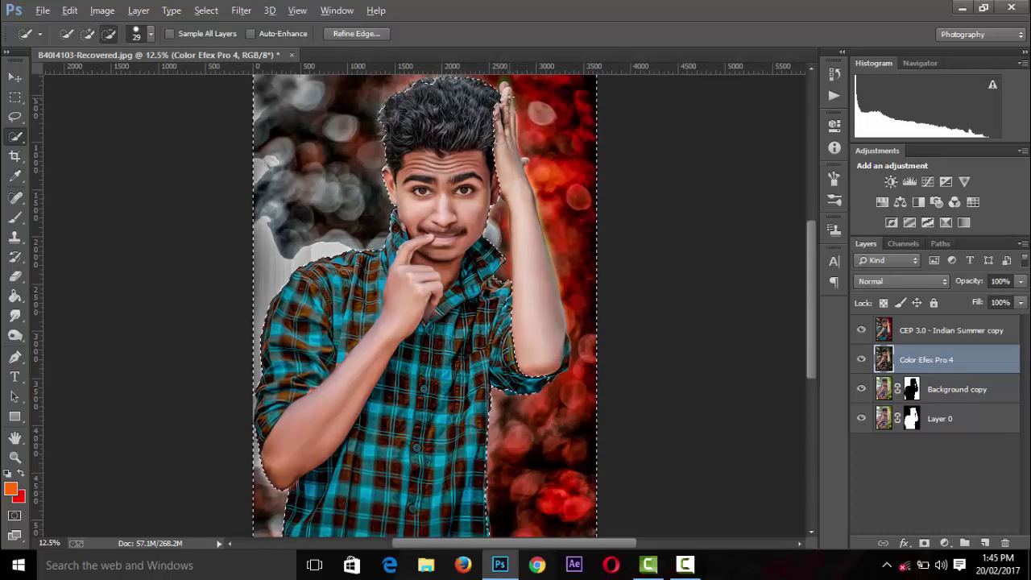
pyautogui.moveTo(530, 278); pyautogui.dragTo(563, 378)
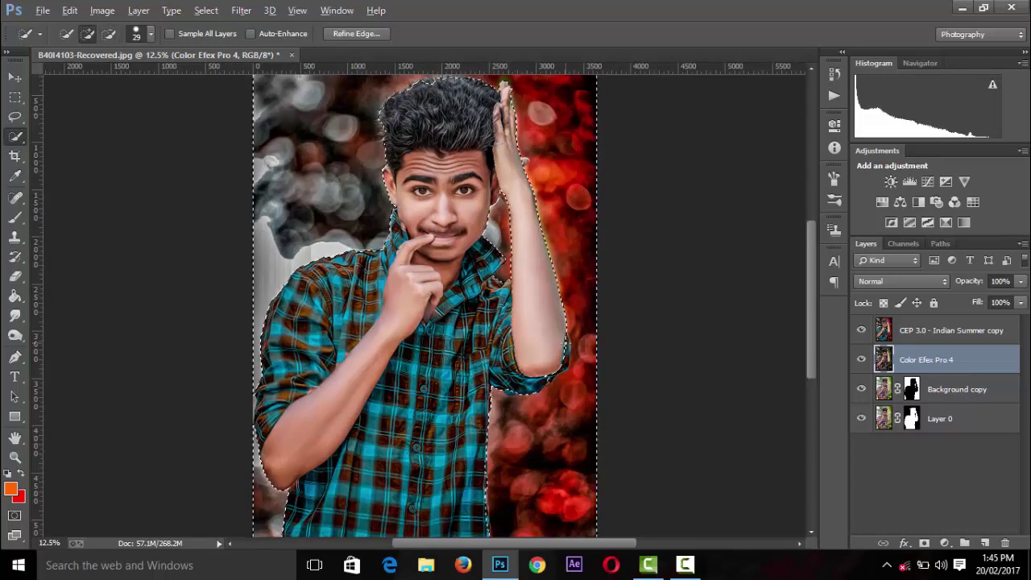
pyautogui.press('alt')
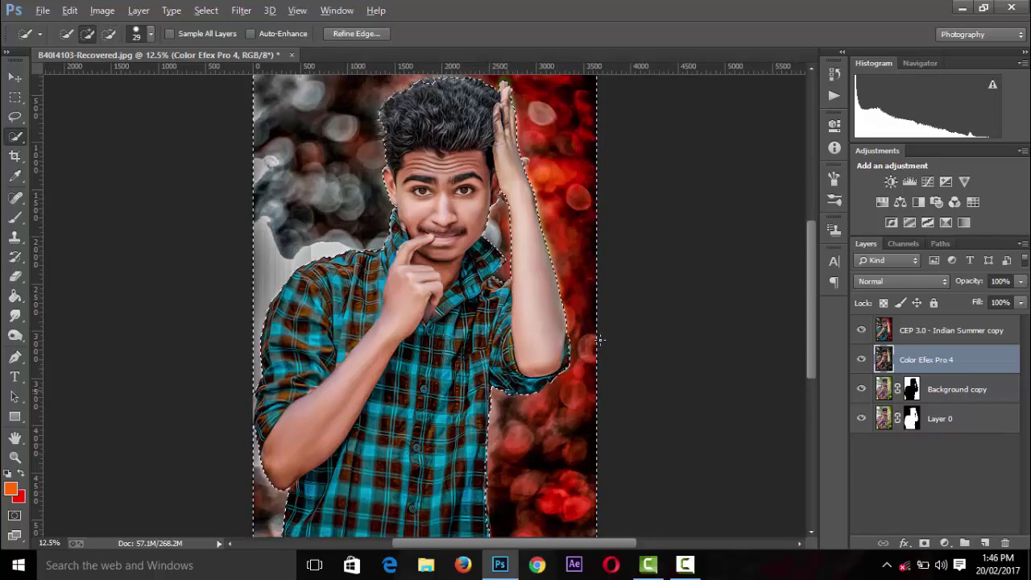
pyautogui.hotkey('ctrl', '-')
# Gaussian-blur the background at radius 26.4 on the CEP 3.0 - Indian Summer copy layer, then deselect
pyautogui.click(242, 10)
pyautogui.moveTo(333, 177)
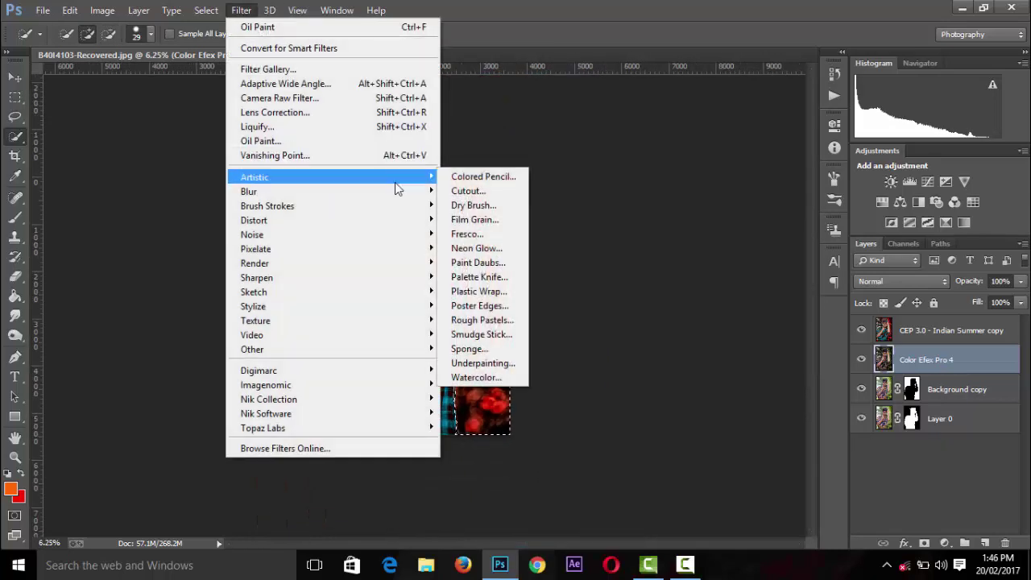
pyautogui.click(475, 298)
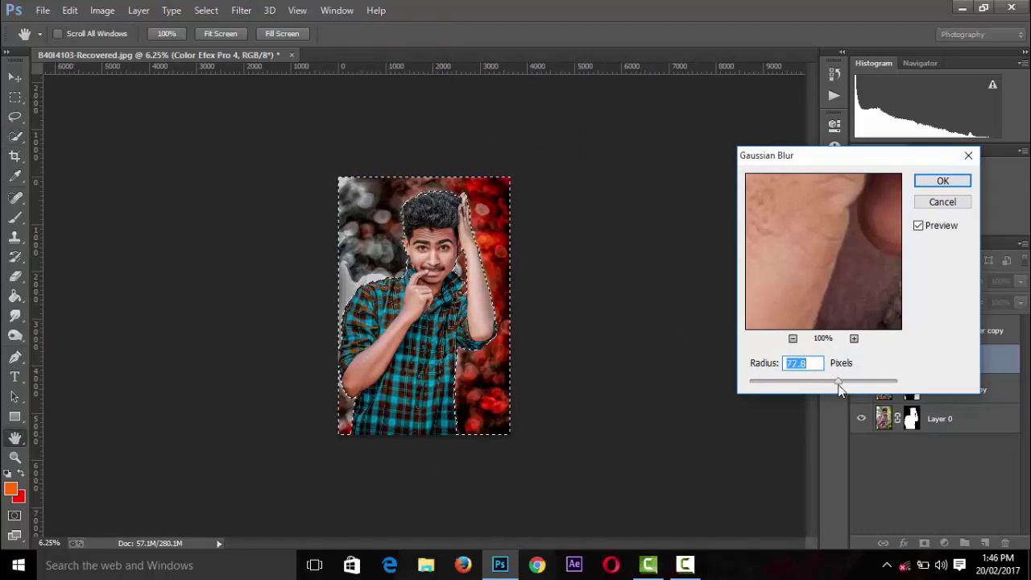
pyautogui.click(942, 202)
pyautogui.click(934, 333)
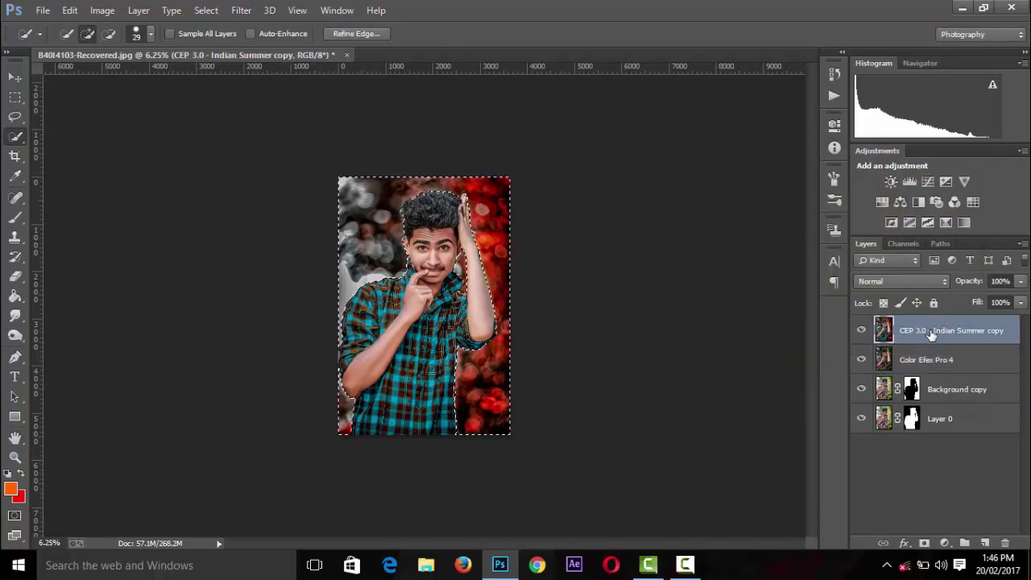
pyautogui.click(241, 10)
pyautogui.click(483, 297)
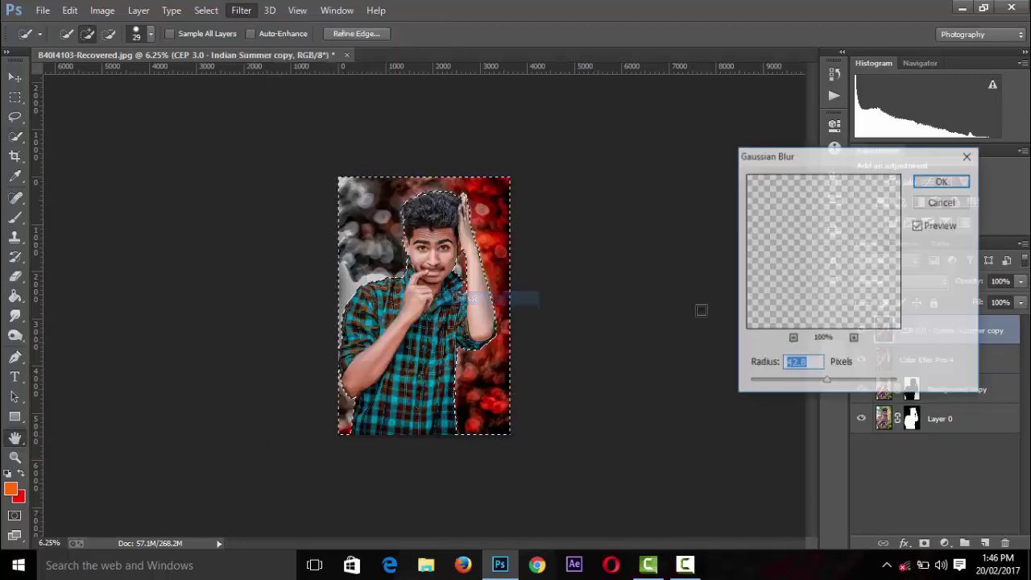
pyautogui.moveTo(842, 381)
pyautogui.mouseDown()
pyautogui.moveTo(811, 384)
pyautogui.moveTo(821, 389)
pyautogui.mouseUp()
pyautogui.click(942, 180)
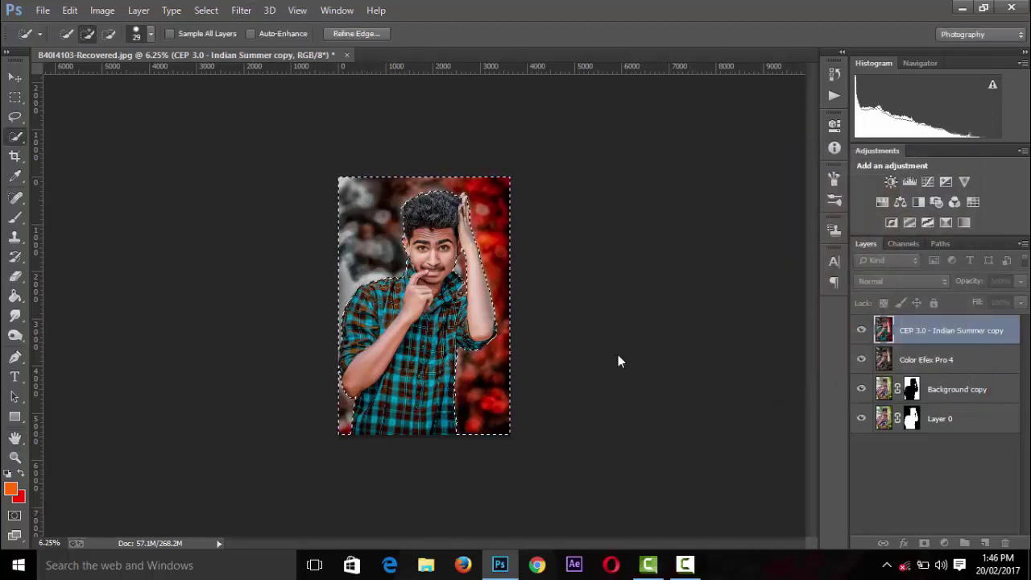
pyautogui.hotkey('ctrl', 'd')
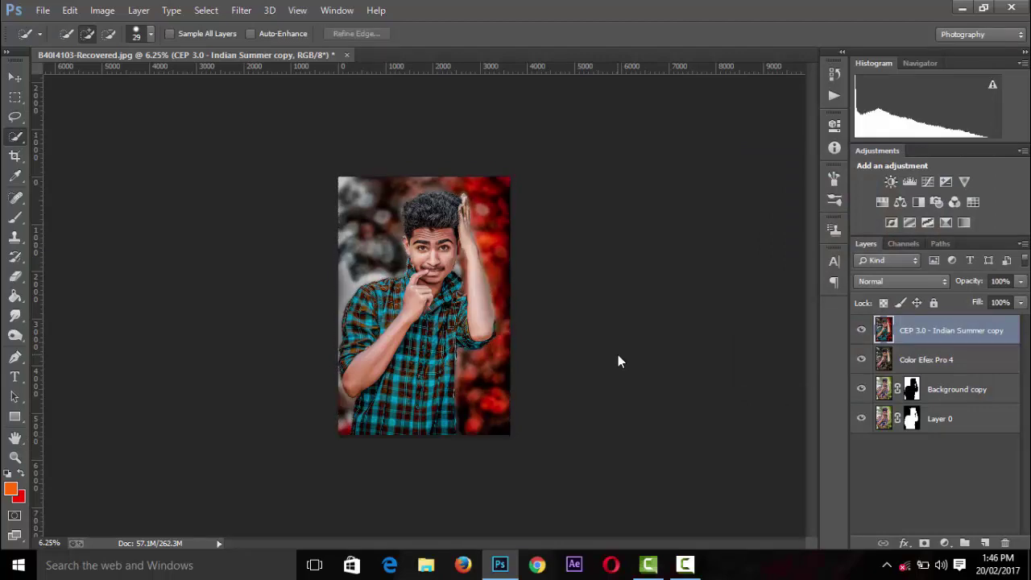
# Add a Selective Color adjustment layer
pyautogui.hotkey('ctrl', '+')
pyautogui.hotkey('ctrl', '+')
pyautogui.hotkey('ctrl', '+')
pyautogui.hotkey('ctrl', '-')
pyautogui.hotkey('ctrl', '-')
pyautogui.hotkey('ctrl', '-')
pyautogui.hotkey('ctrl', '-')
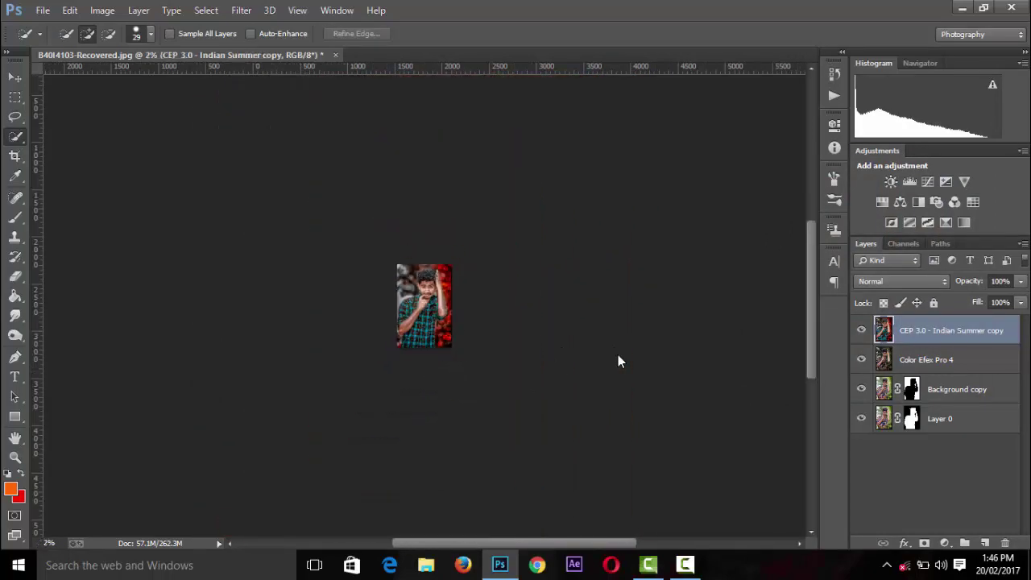
pyautogui.hotkey('ctrl', '+')
pyautogui.hotkey('ctrl', '+')
pyautogui.hotkey('ctrl', '+')
pyautogui.hotkey('ctrl', '-')
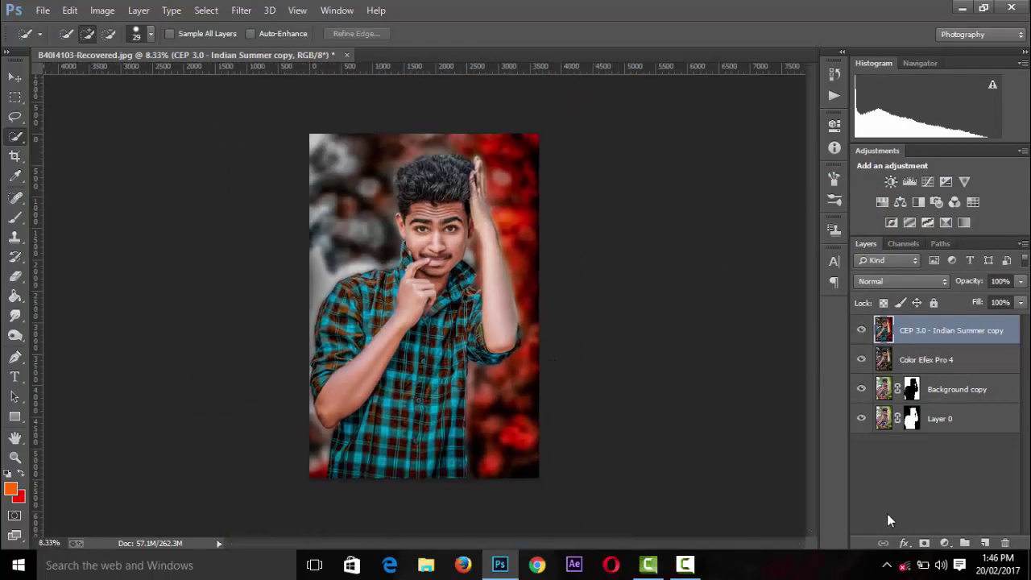
pyautogui.click(944, 543)
pyautogui.click(747, 181)
# Set the Selective Color Blacks range to +15 Black
pyautogui.click(715, 292)
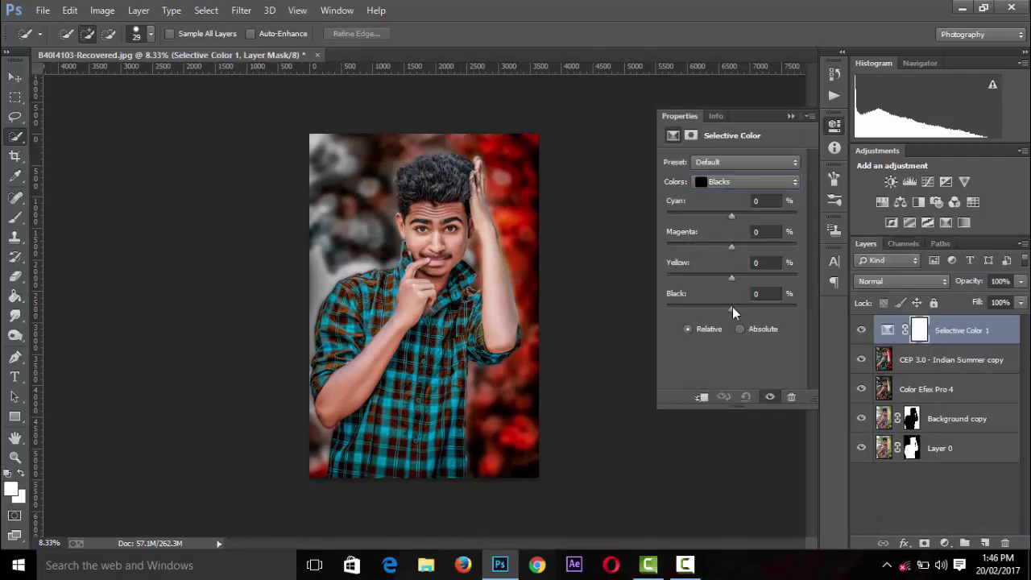
pyautogui.moveTo(731, 307)
pyautogui.mouseDown()
pyautogui.moveTo(740, 307)
pyautogui.moveTo(731, 308)
pyautogui.mouseUp()
pyautogui.click(737, 184)
pyautogui.click(732, 182)
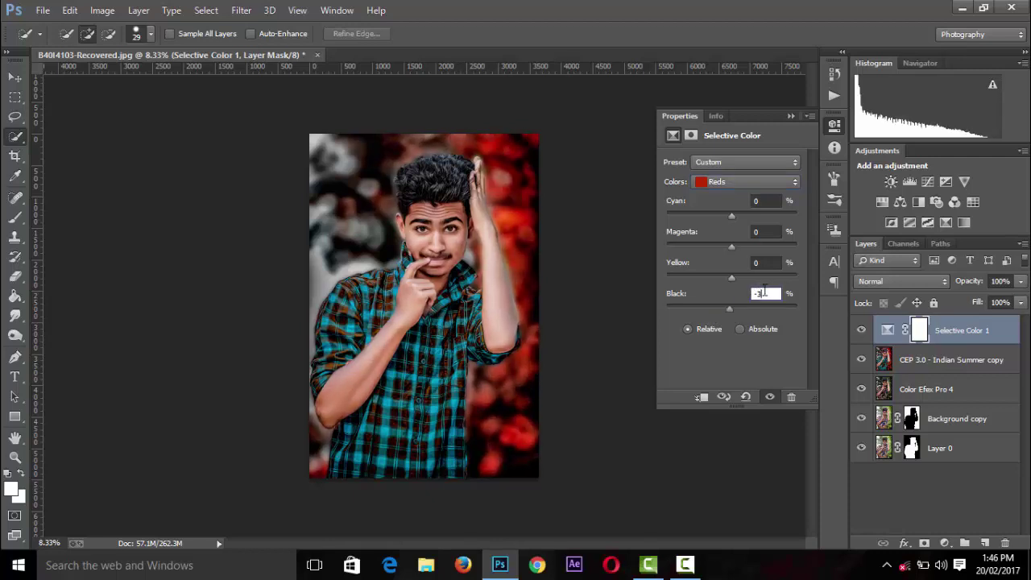
pyautogui.click(757, 186)
pyautogui.click(741, 295)
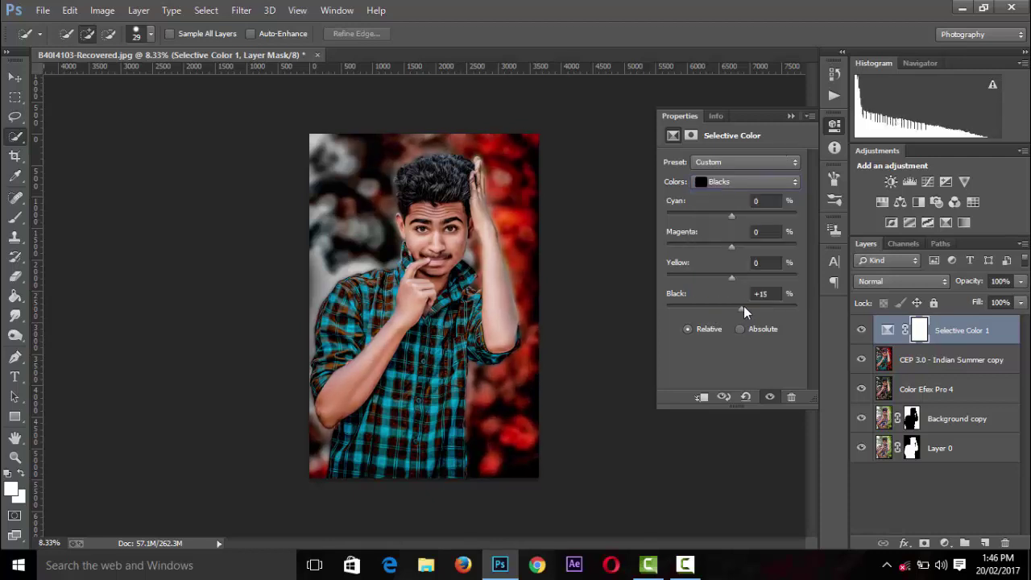
pyautogui.click(789, 117)
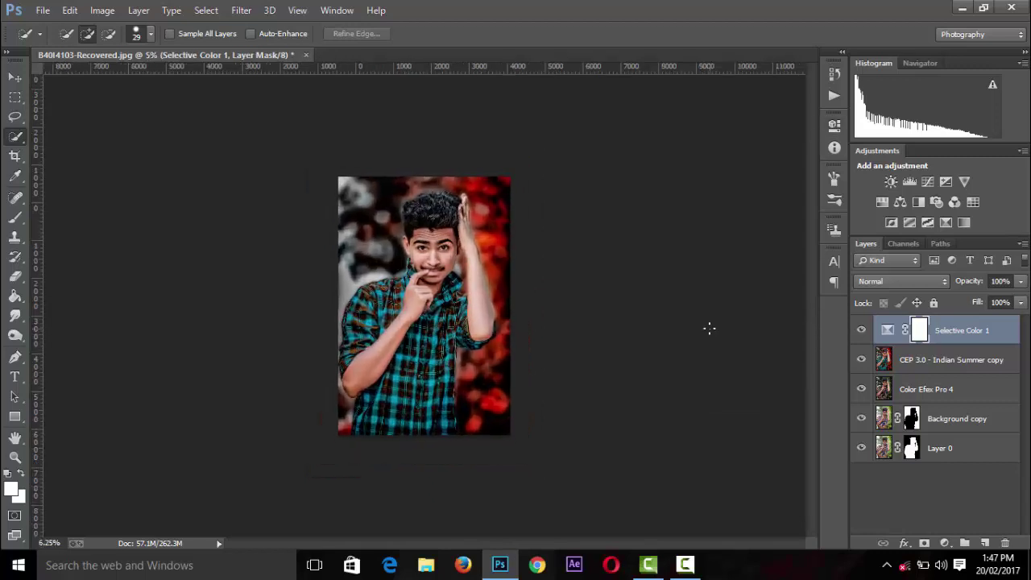
# Open the Camera Raw filter on the CEP 3.0 - Indian Summer copy layer
pyautogui.hotkey('ctrl', '-')
pyautogui.hotkey('ctrl', '-')
pyautogui.hotkey('ctrl', '+')
pyautogui.hotkey('ctrl', '+')
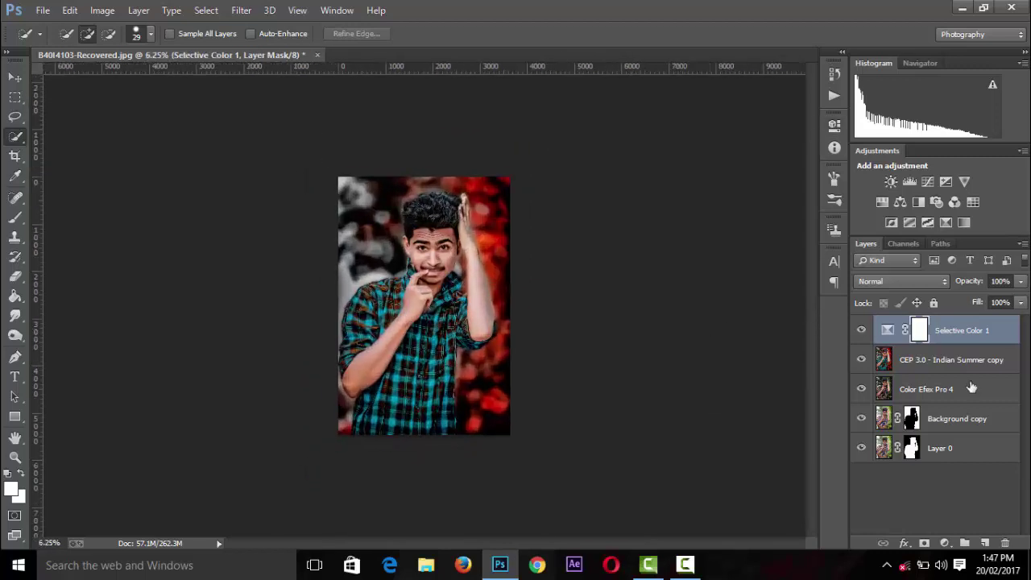
pyautogui.hotkey('alt', '[')
pyautogui.click(241, 10)
pyautogui.click(274, 105)
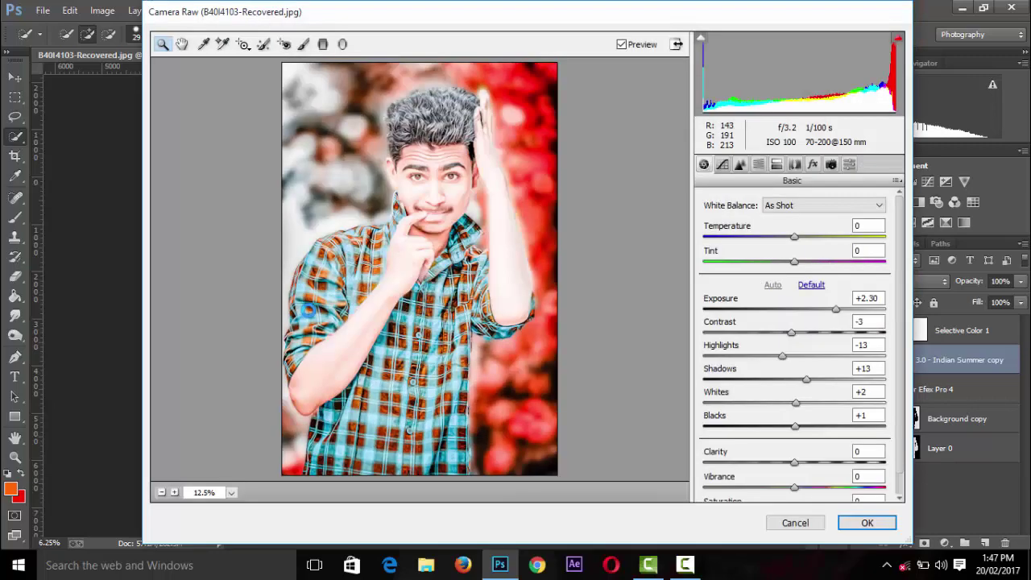
# Reset Camera Raw to default and set Oranges luminance +40 and saturation +18
pyautogui.click(808, 282)
pyautogui.click(739, 164)
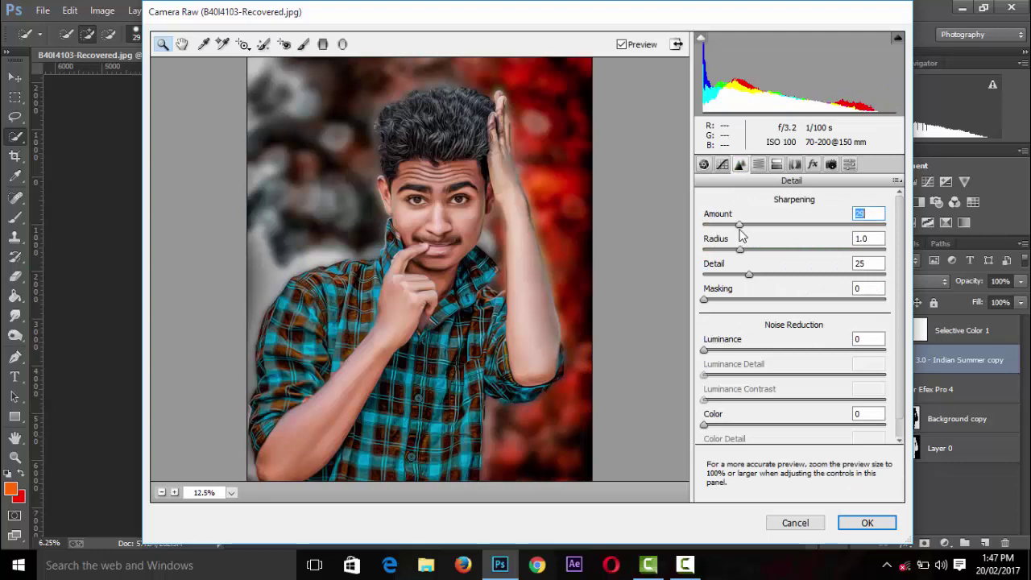
pyautogui.click(758, 164)
pyautogui.click(835, 296)
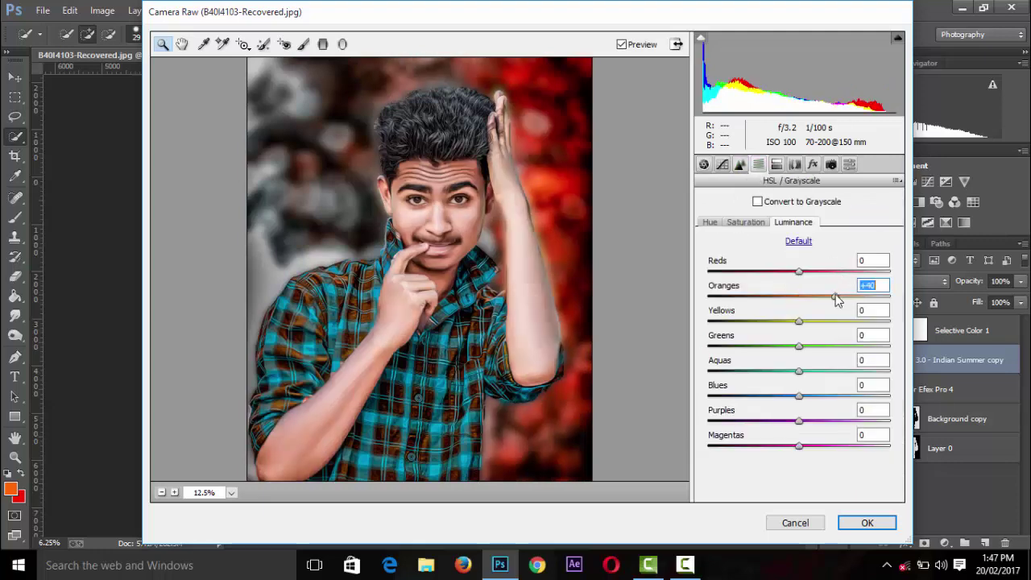
pyautogui.click(742, 223)
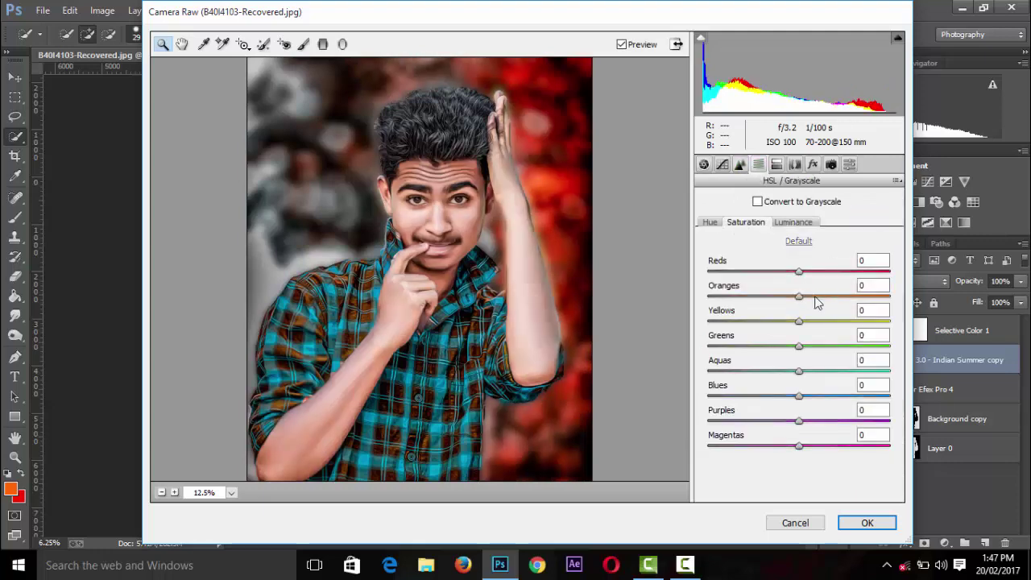
pyautogui.click(866, 522)
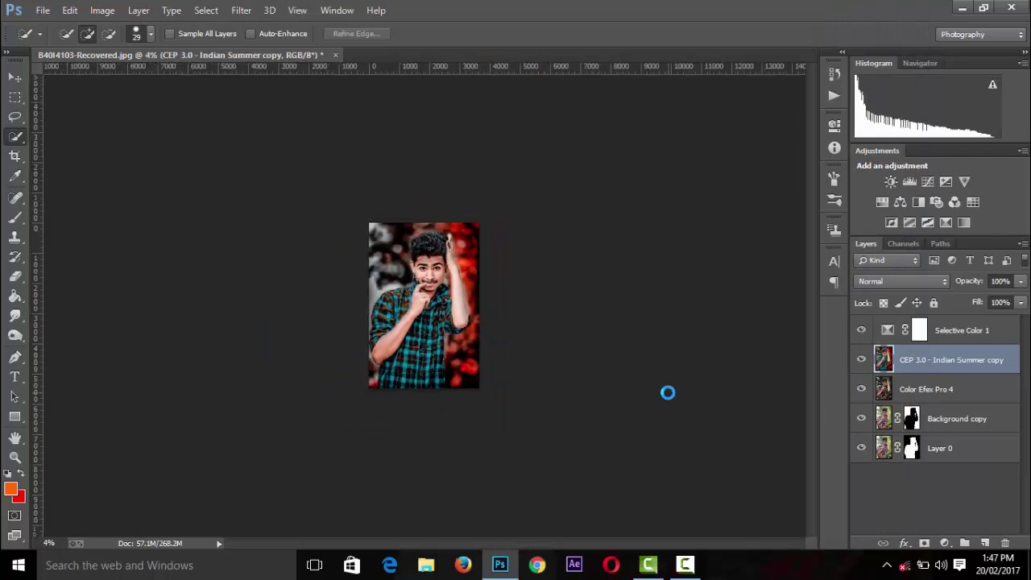
# Zoom in and out to inspect the brightened orange skin tones
pyautogui.hotkey('ctrl', '+')
pyautogui.hotkey('ctrl', '+')
pyautogui.hotkey('ctrl', '+')
pyautogui.hotkey('ctrl', '-')
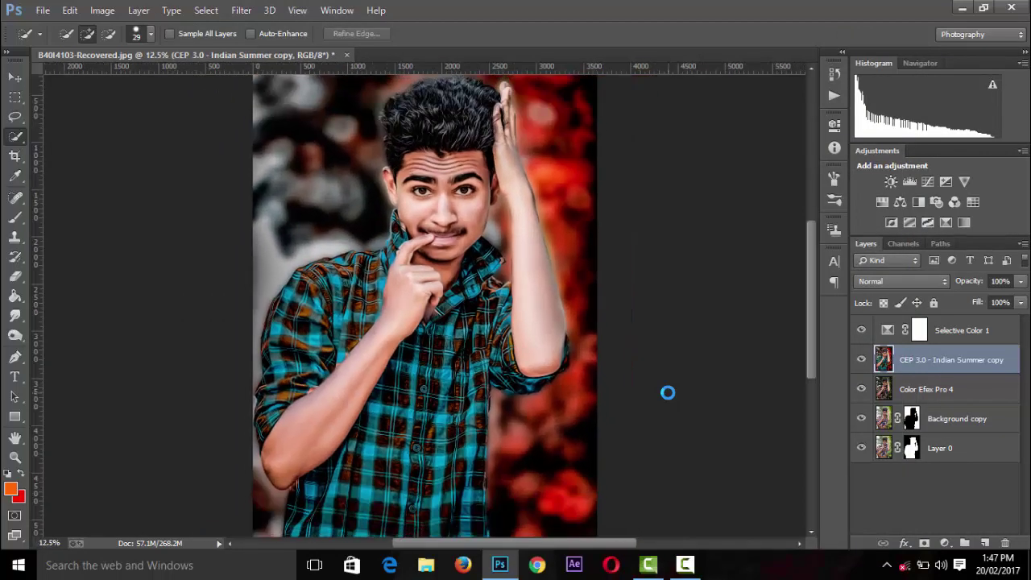
pyautogui.hotkey('ctrl', '-')
pyautogui.hotkey('ctrl', '-')
pyautogui.hotkey('ctrl', '-')
pyautogui.hotkey('ctrl', '+')
pyautogui.hotkey('ctrl', '+')
pyautogui.hotkey('ctrl', '+')
pyautogui.hotkey('ctrl', '+')
pyautogui.hotkey('ctrl', '+')
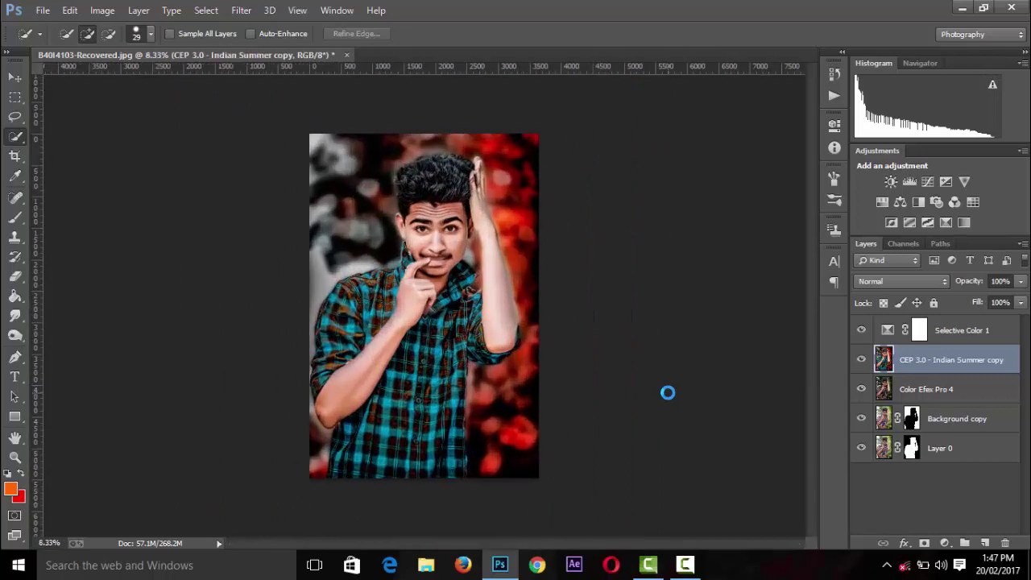
pyautogui.hotkey('ctrl', '-')
pyautogui.hotkey('ctrl', '-')
pyautogui.hotkey('ctrl', '+')
pyautogui.hotkey('ctrl', '+')
pyautogui.hotkey('ctrl', '+')
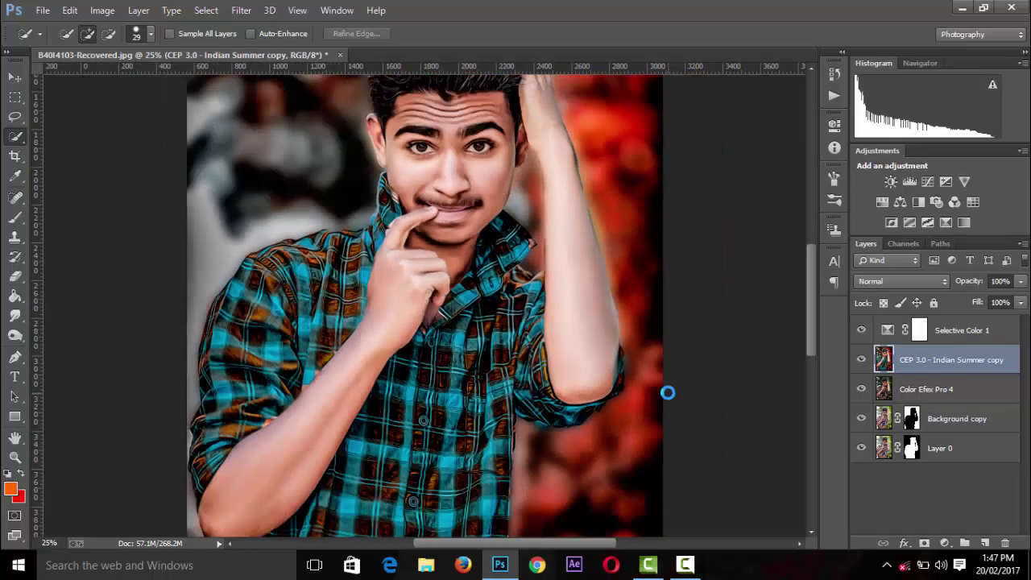
pyautogui.hotkey('ctrl', '-')
pyautogui.hotkey('ctrl', '-')
pyautogui.click(685, 564)
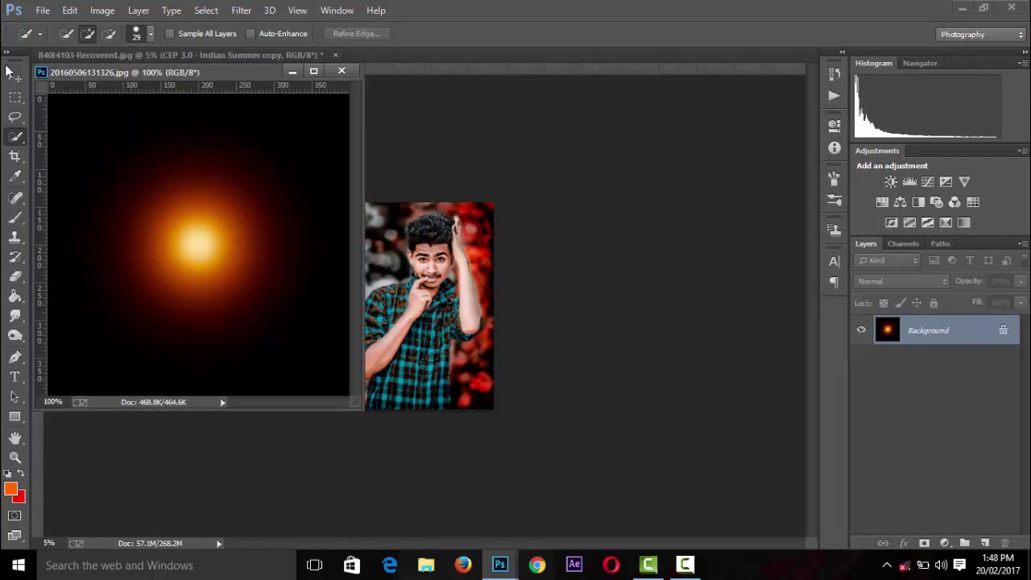
# Drag the orange glow image onto the portrait and close its document without saving
pyautogui.click(14, 77)
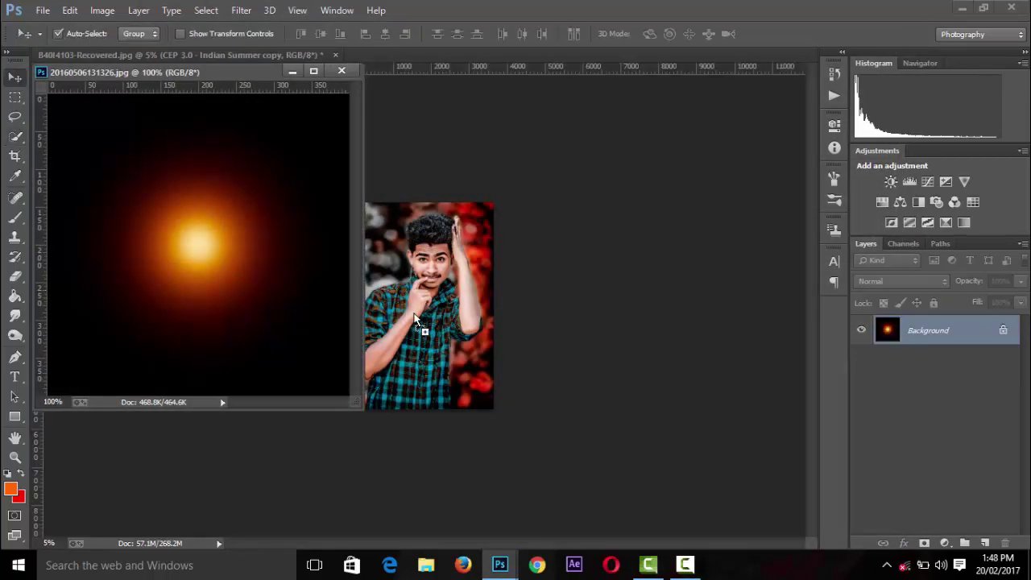
pyautogui.moveTo(229, 323); pyautogui.dragTo(411, 308)
pyautogui.click(342, 71)
pyautogui.click(530, 229)
# Set the glow layer to Screen blend mode and enlarge it with Free Transform
pyautogui.click(887, 282)
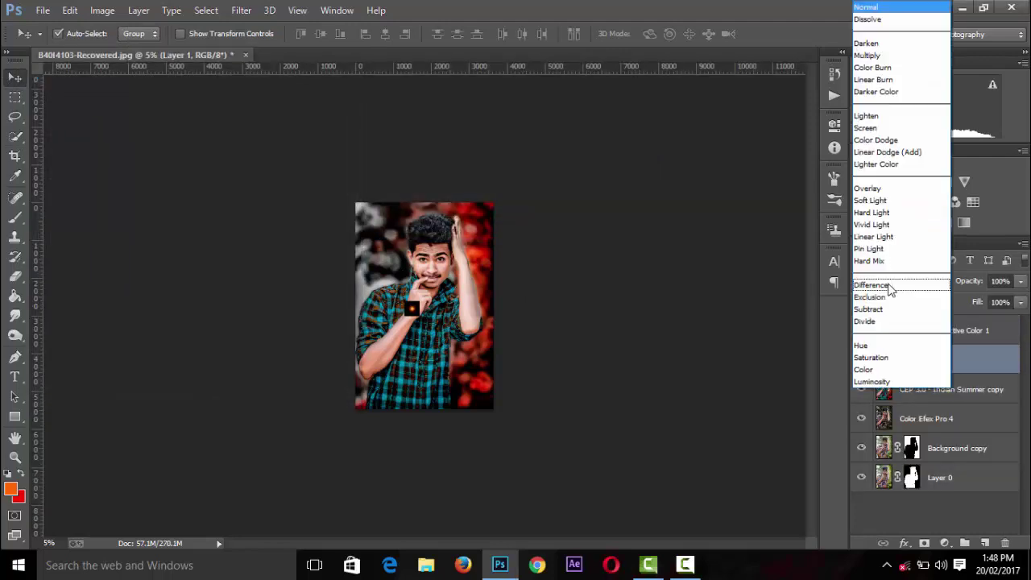
pyautogui.click(874, 127)
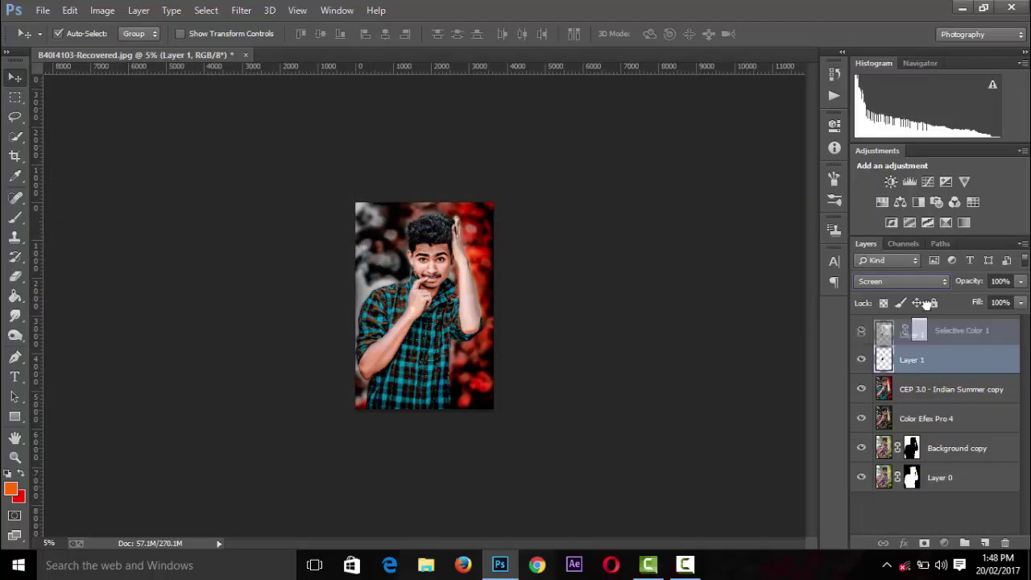
pyautogui.hotkey('ctrl', 't')
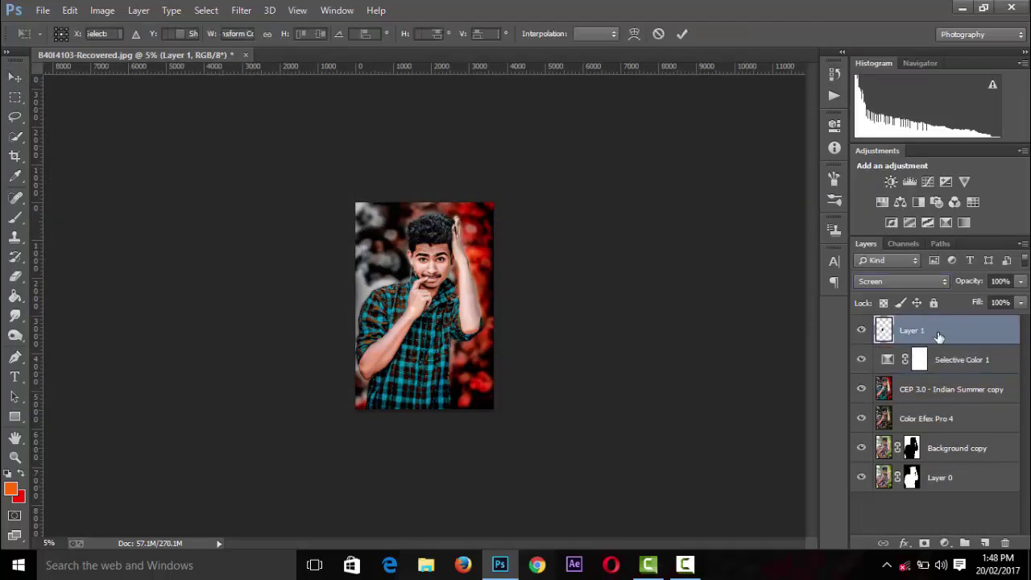
pyautogui.moveTo(401, 318)
pyautogui.mouseDown()
pyautogui.moveTo(219, 500)
pyautogui.moveTo(407, 293)
pyautogui.moveTo(307, 376)
pyautogui.mouseUp()
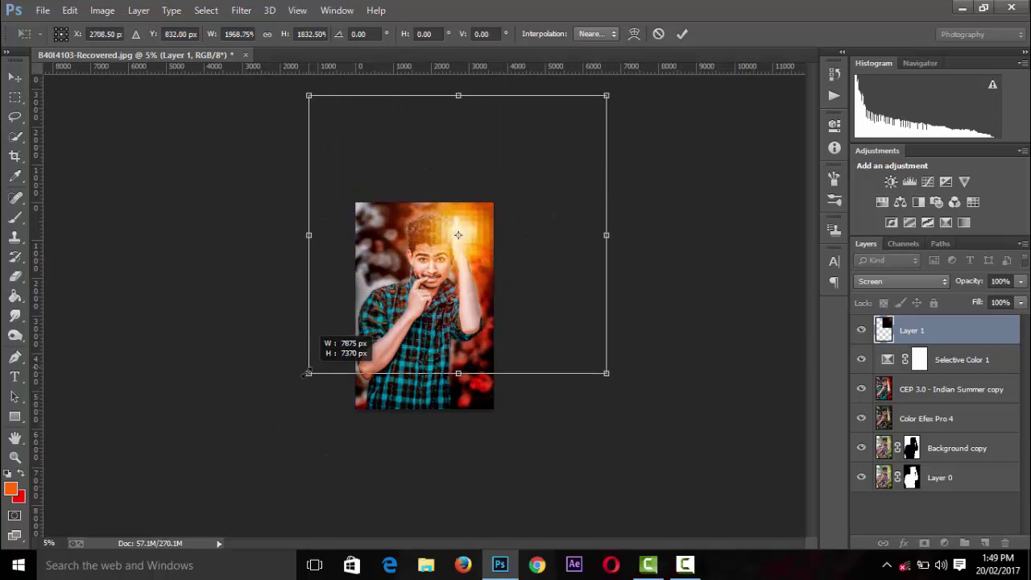
pyautogui.click(681, 34)
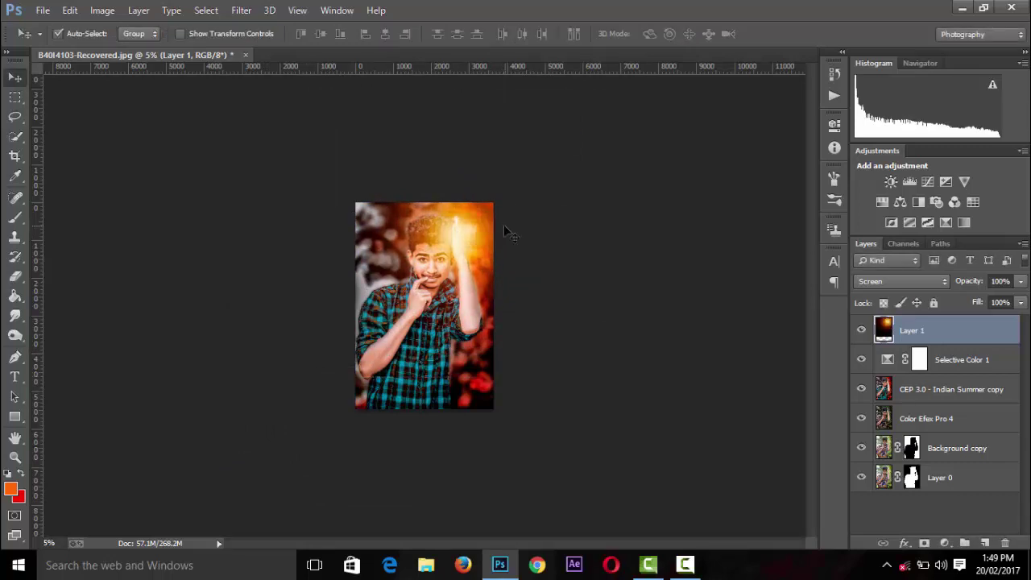
# Move the orange glow up and left over the portrait's upper-left area
pyautogui.moveTo(503, 225)
pyautogui.mouseDown()
pyautogui.moveTo(528, 282)
pyautogui.moveTo(376, 260)
pyautogui.mouseUp()
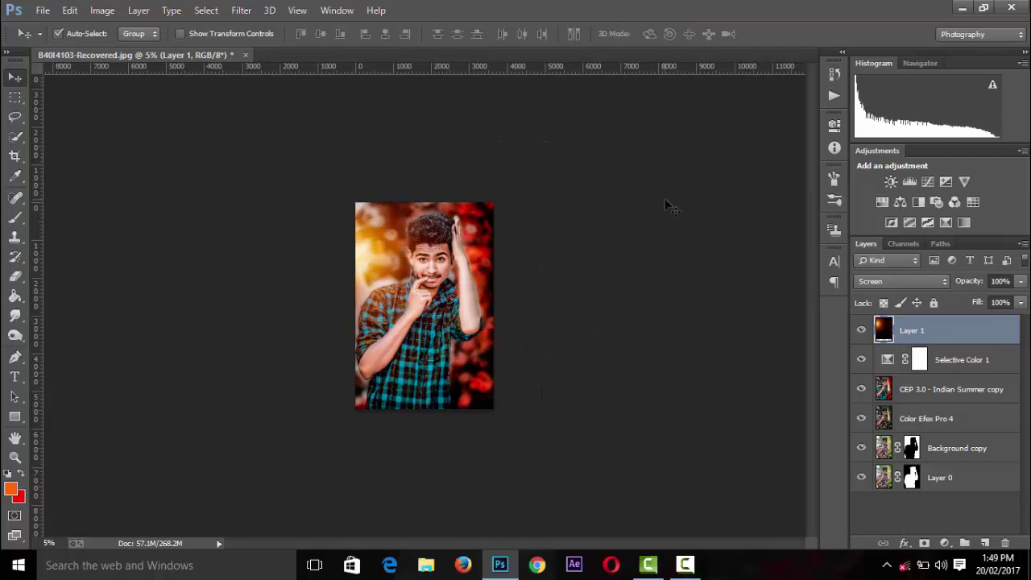
pyautogui.scroll(-1, 620, 250)
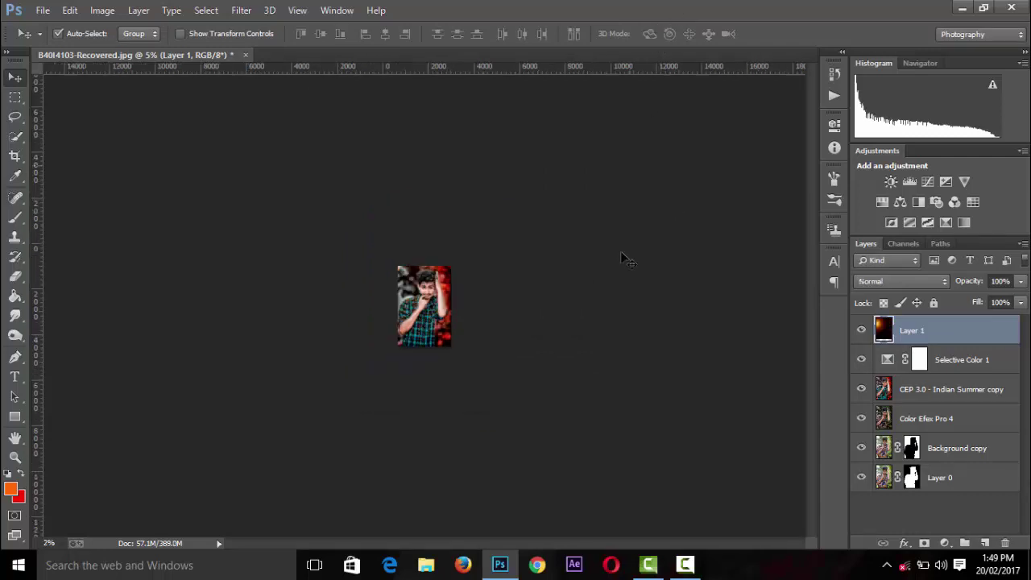
pyautogui.click(620, 250)
pyautogui.scroll(2, 620, 250)
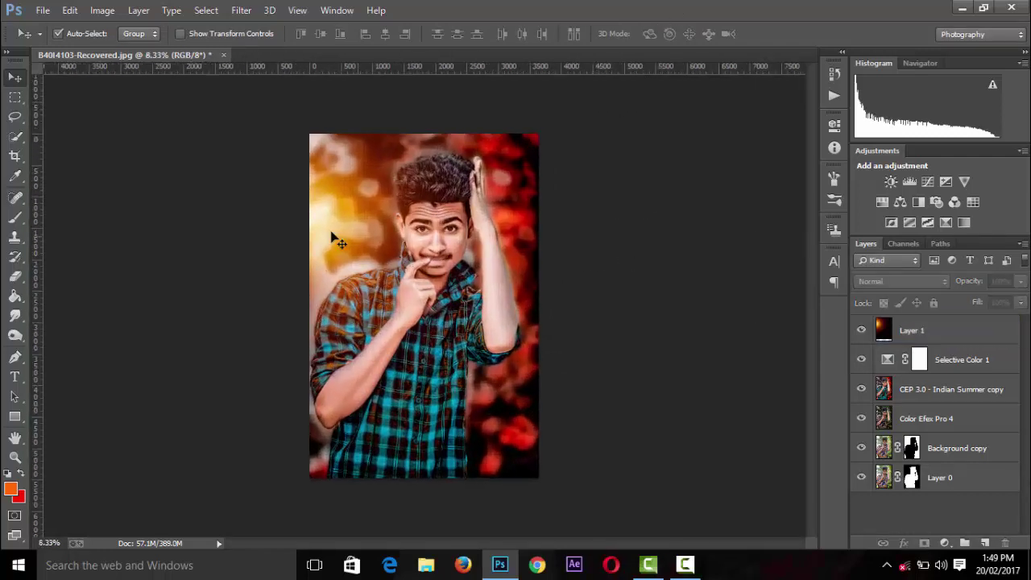
pyautogui.moveTo(333, 232); pyautogui.dragTo(361, 190)
pyautogui.scroll(-1, 698, 111)
pyautogui.scroll(-2, 697, 113)
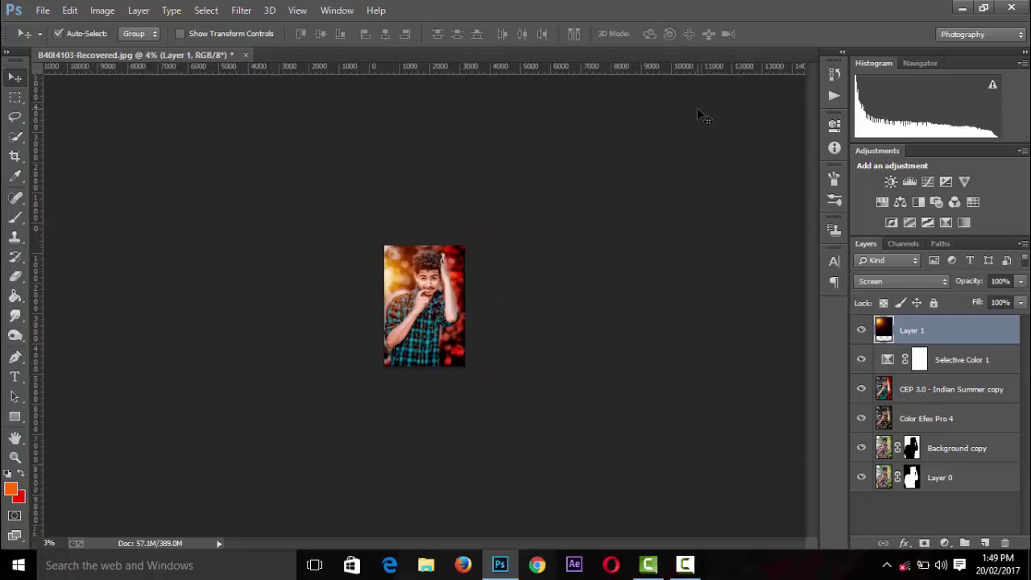
pyautogui.scroll(1, 698, 113)
pyautogui.scroll(4, 697, 113)
pyautogui.scroll(-1, 698, 113)
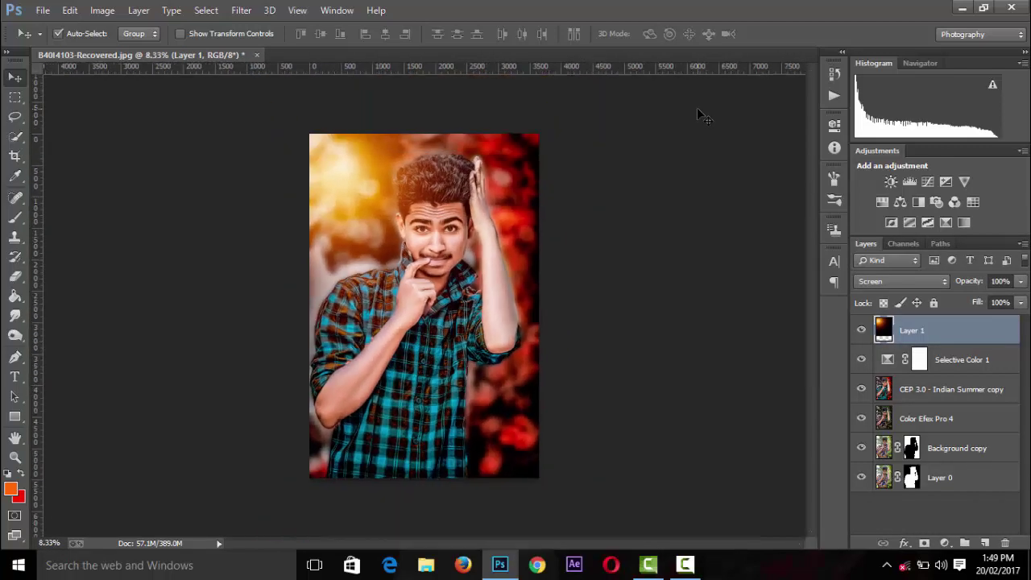
pyautogui.scroll(-5, 698, 112)
pyautogui.scroll(4, 698, 113)
pyautogui.scroll(3, 698, 113)
pyautogui.scroll(1, 697, 112)
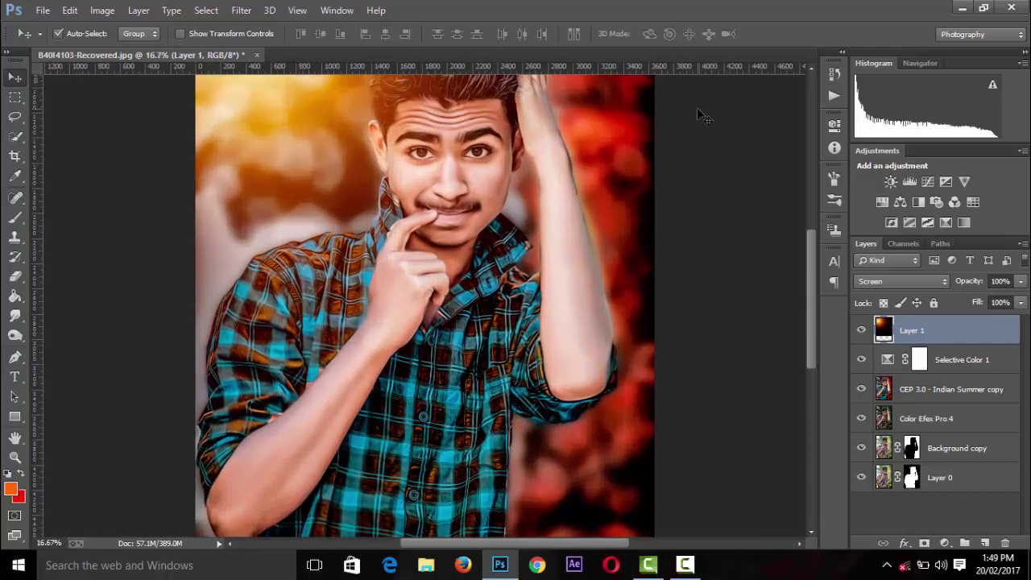
pyautogui.scroll(-1, 697, 112)
pyautogui.scroll(-3, 697, 113)
pyautogui.scroll(3, 697, 112)
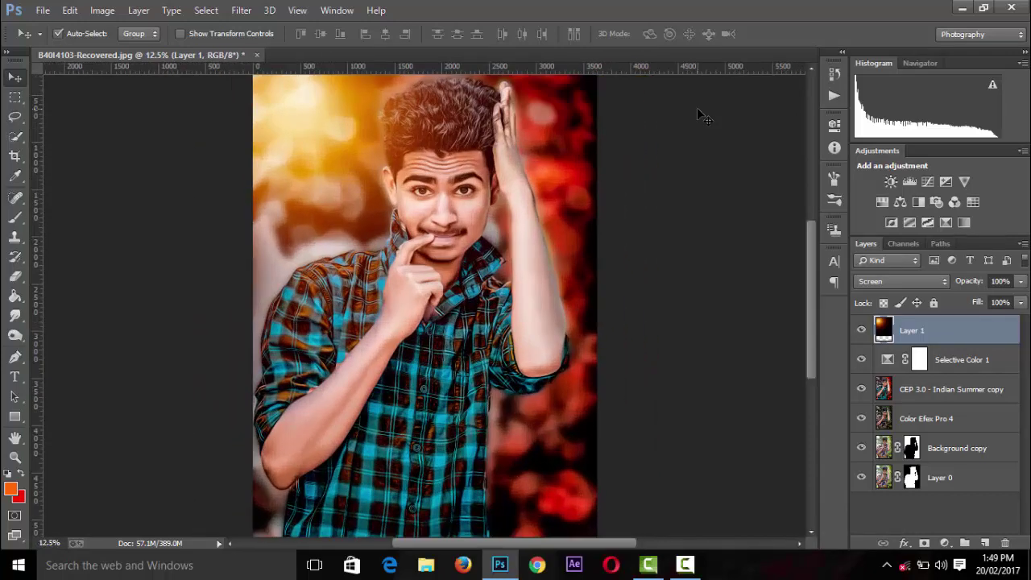
pyautogui.click(44, 11)
# Bring the eye collection PSD into the portrait as a new layer near the face, then close the source file
pyautogui.click(48, 41)
pyautogui.click(955, 508)
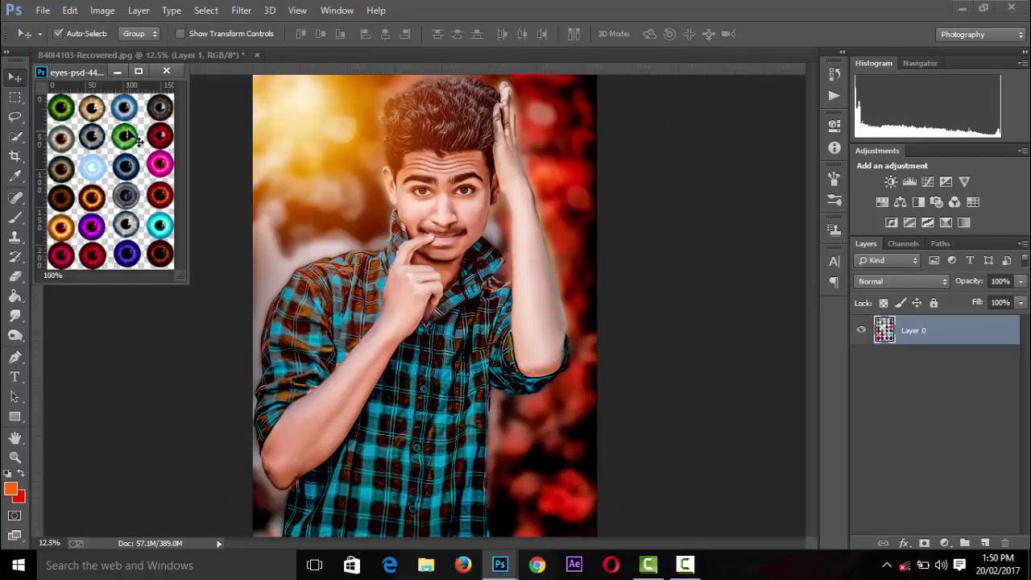
pyautogui.moveTo(138, 141); pyautogui.dragTo(354, 228)
pyautogui.click(590, 274)
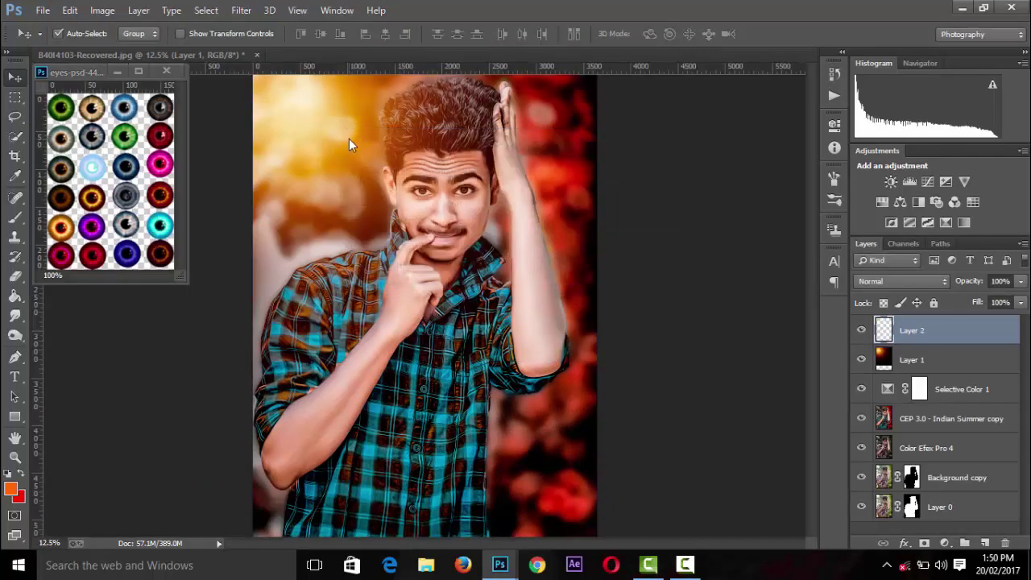
pyautogui.click(167, 71)
pyautogui.moveTo(352, 235); pyautogui.dragTo(427, 201)
# Zoom in and enlarge the eye collection layer over the face
pyautogui.hotkey('ctrl', '+')
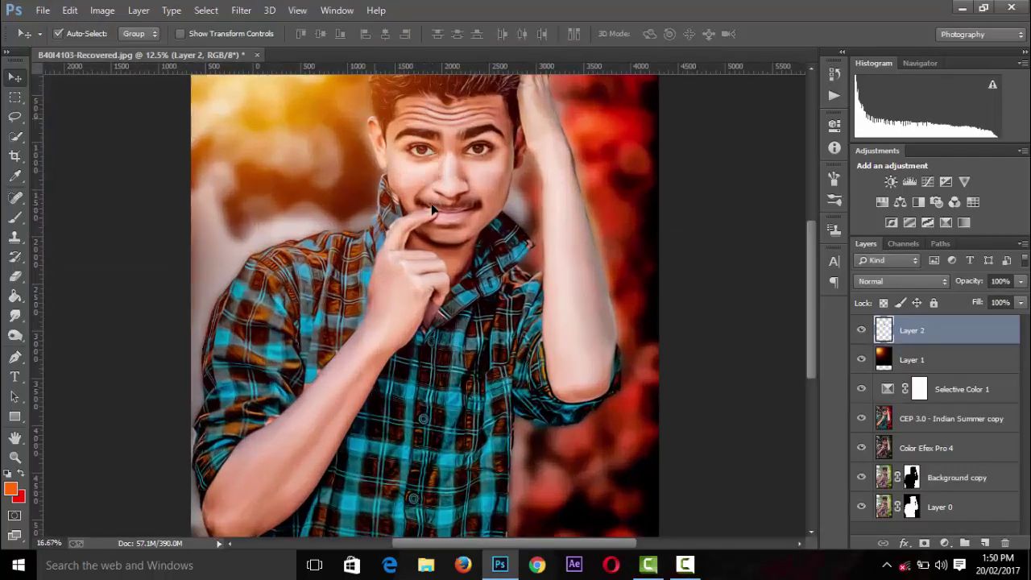
pyautogui.hotkey('ctrl', '+')
pyautogui.hotkey('ctrl', '+')
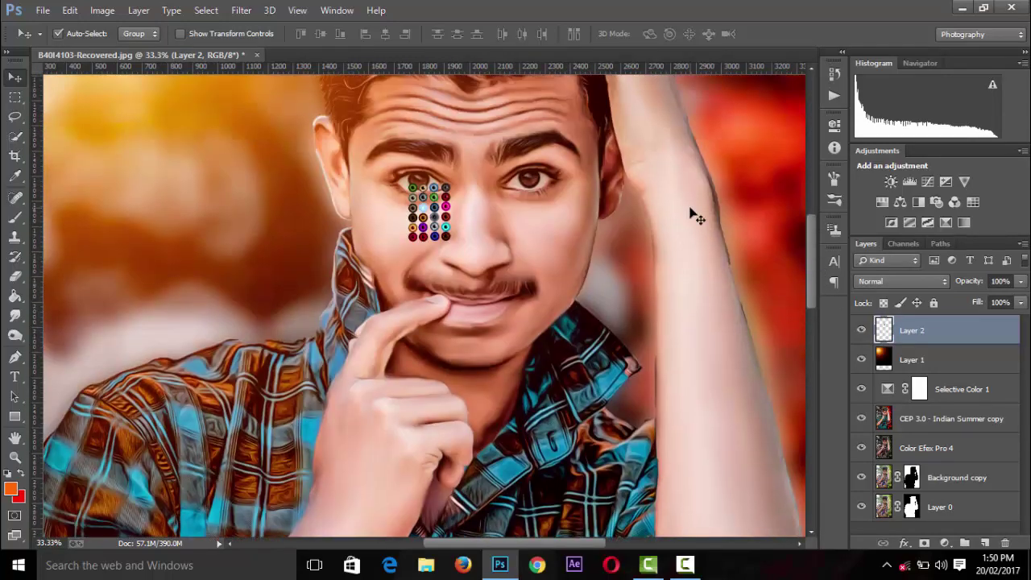
pyautogui.hotkey('ctrl', '+')
pyautogui.hotkey('ctrl', 't')
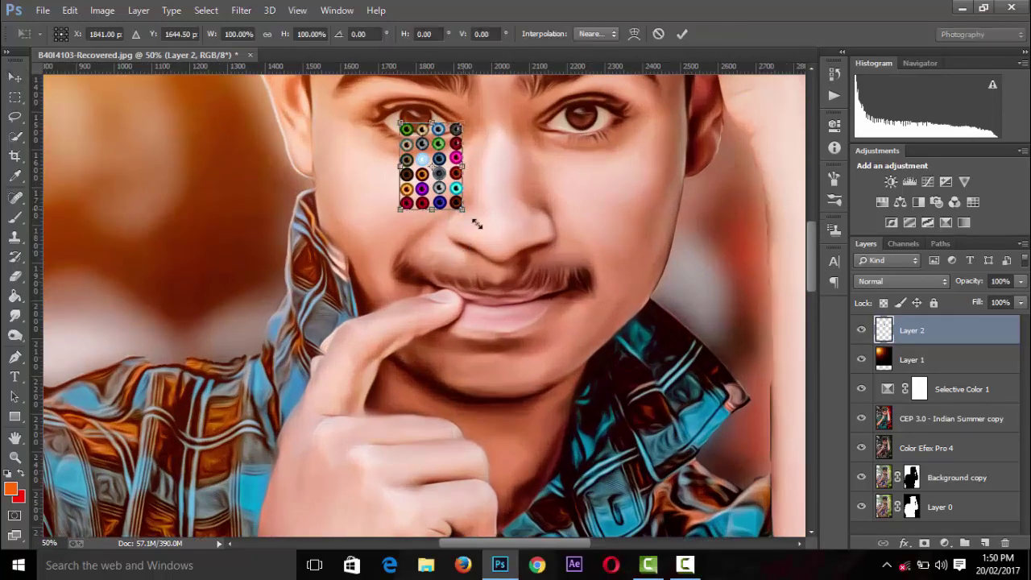
pyautogui.moveTo(462, 209); pyautogui.dragTo(540, 320)
pyautogui.click(682, 38)
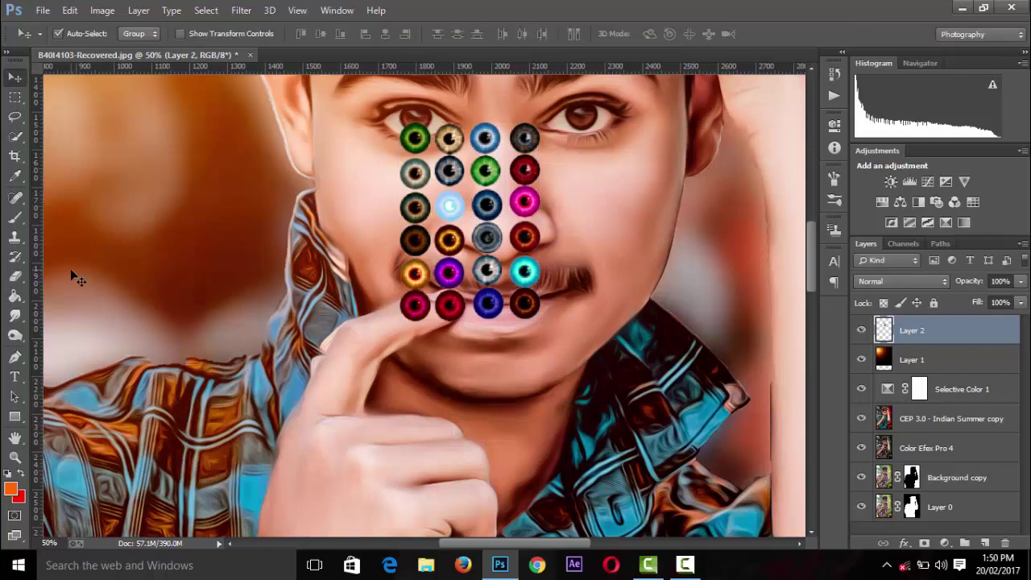
# Erase every eye image except the single gold eye
pyautogui.rightClick(15, 276)
pyautogui.click(78, 33)
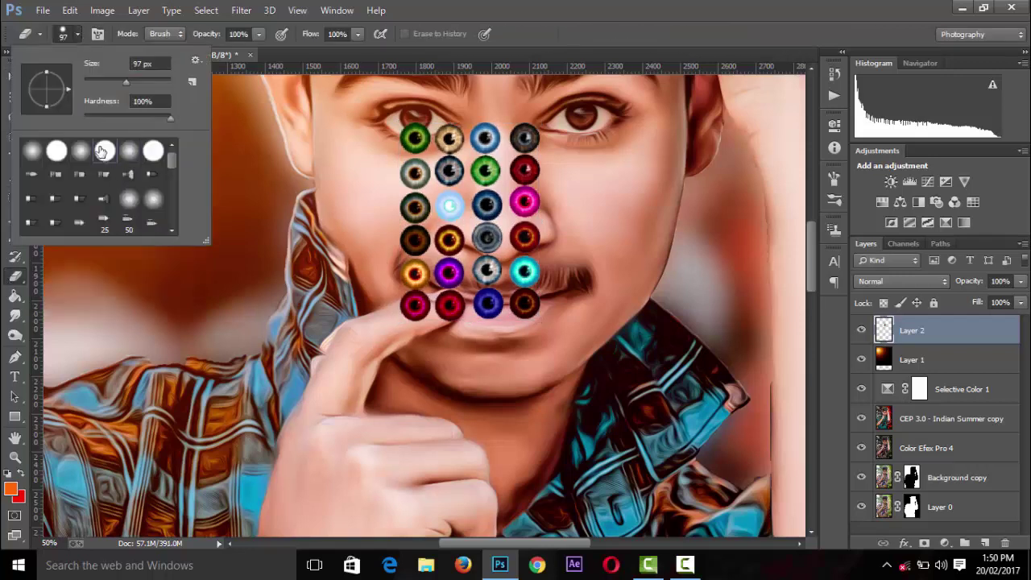
pyautogui.moveTo(427, 270)
pyautogui.mouseDown()
pyautogui.moveTo(483, 282)
pyautogui.moveTo(380, 211)
pyautogui.mouseUp()
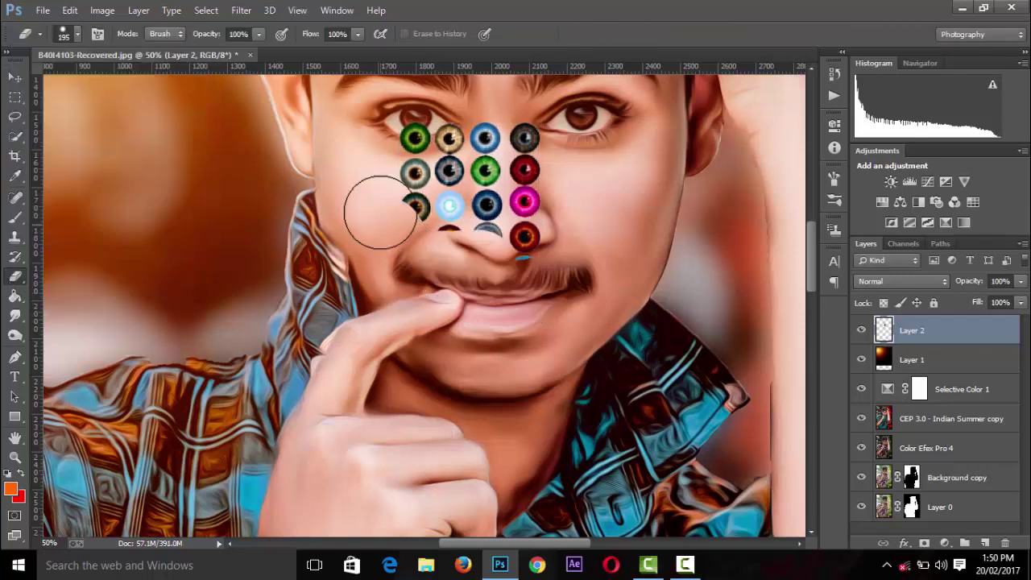
pyautogui.moveTo(395, 132)
pyautogui.mouseDown()
pyautogui.moveTo(425, 230)
pyautogui.moveTo(516, 258)
pyautogui.moveTo(539, 137)
pyautogui.moveTo(506, 135)
pyautogui.moveTo(450, 214)
pyautogui.moveTo(451, 184)
pyautogui.moveTo(514, 159)
pyautogui.mouseUp()
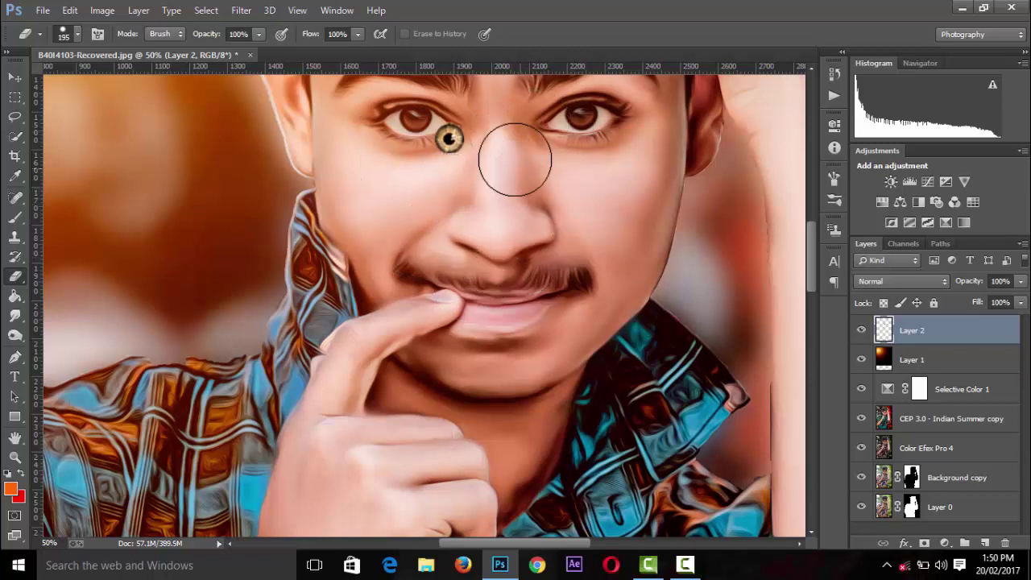
# Fit the gold eye over the left eye's iris, scaled to 96.77% by 94.05%
pyautogui.press('v')
pyautogui.hotkey('ctrl', 't')
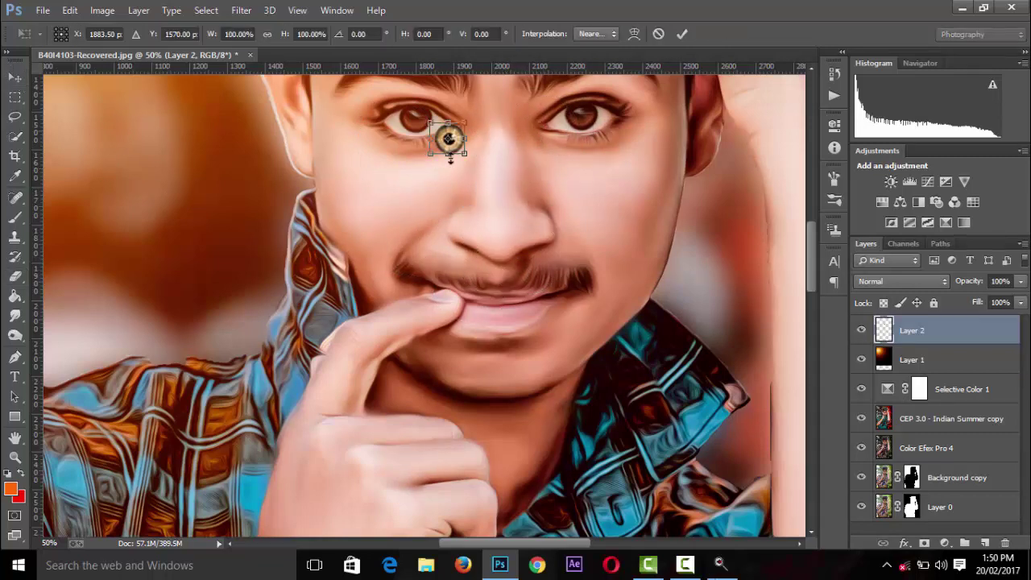
pyautogui.moveTo(456, 143); pyautogui.dragTo(416, 121)
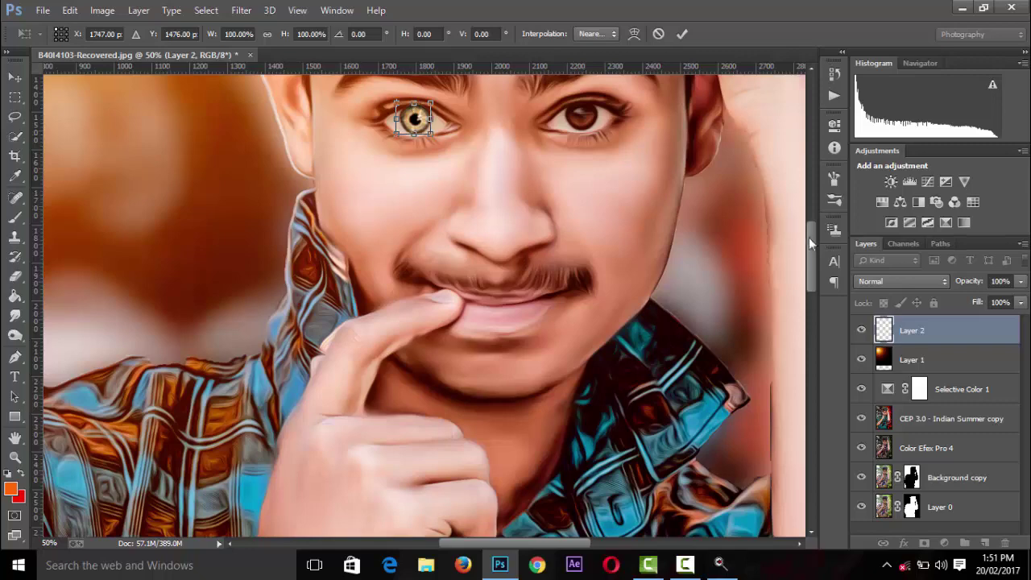
pyautogui.hotkey('ctrl', '+')
pyautogui.hotkey('ctrl', '+')
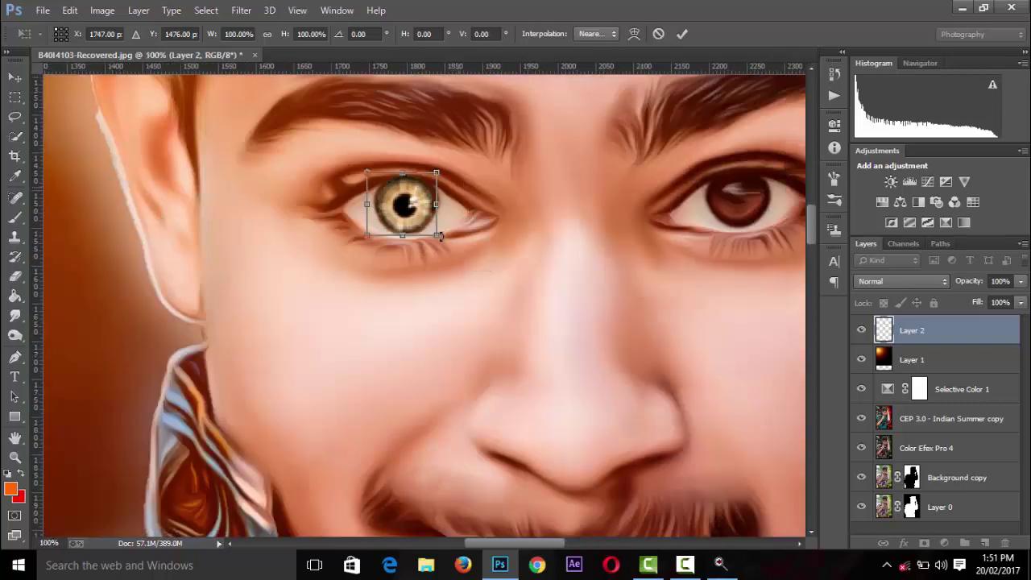
pyautogui.moveTo(438, 235); pyautogui.dragTo(423, 210)
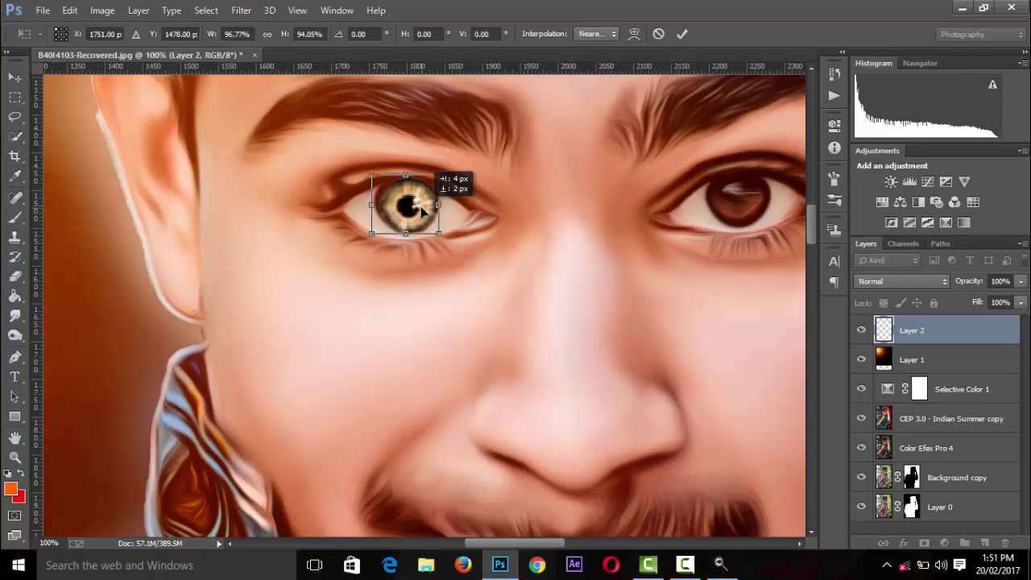
pyautogui.click(683, 36)
# Duplicate Layer 2 to create a Layer 2 copy of the gold eye
pyautogui.hotkey('ctrl', '-')
pyautogui.hotkey('ctrl', '-')
pyautogui.hotkey('ctrl', '-')
pyautogui.hotkey('ctrl', '-')
pyautogui.hotkey('ctrl', '-')
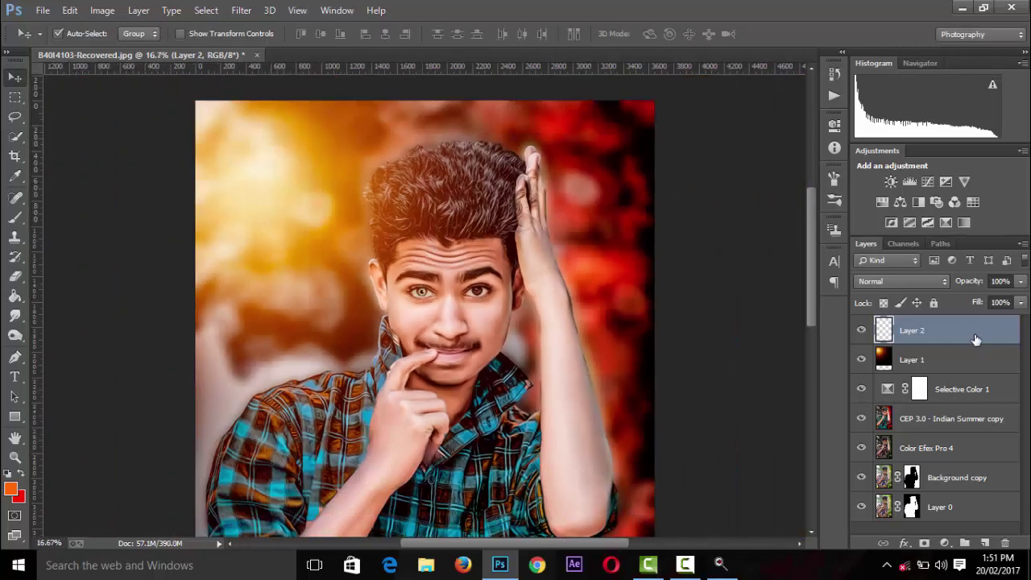
pyautogui.rightClick(975, 339)
pyautogui.click(677, 131)
pyautogui.press('Return')
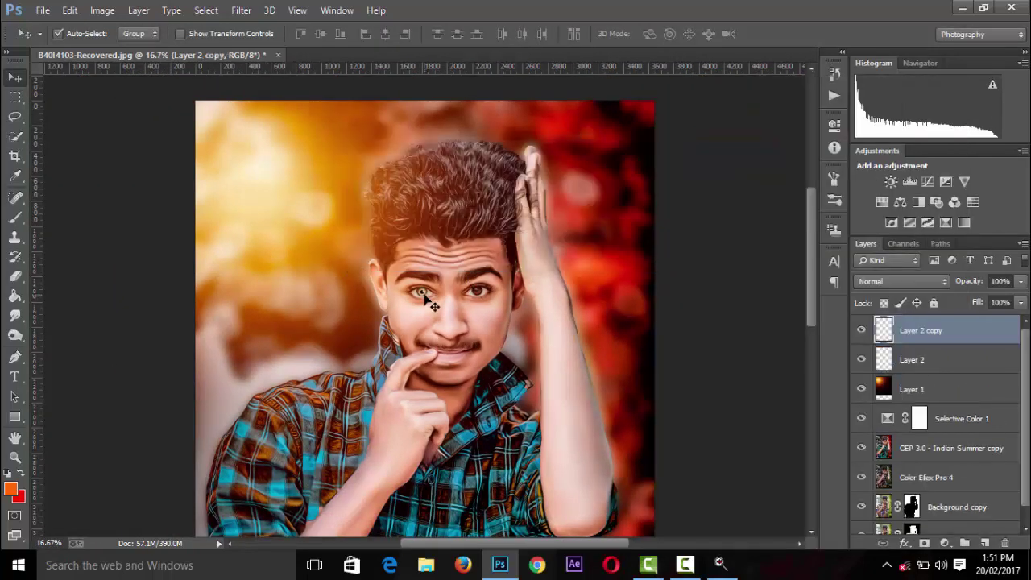
# Align the copied gold eye over the right eye and zoom out to view the portrait
pyautogui.moveTo(423, 294); pyautogui.dragTo(478, 291)
pyautogui.hotkey('ctrl', '+')
pyautogui.moveTo(530, 266)
pyautogui.mouseDown()
pyautogui.moveTo(530, 278)
pyautogui.moveTo(635, 256)
pyautogui.mouseUp()
pyautogui.hotkey('ctrl', '+')
pyautogui.hotkey('ctrl', '-')
pyautogui.hotkey('ctrl', '-')
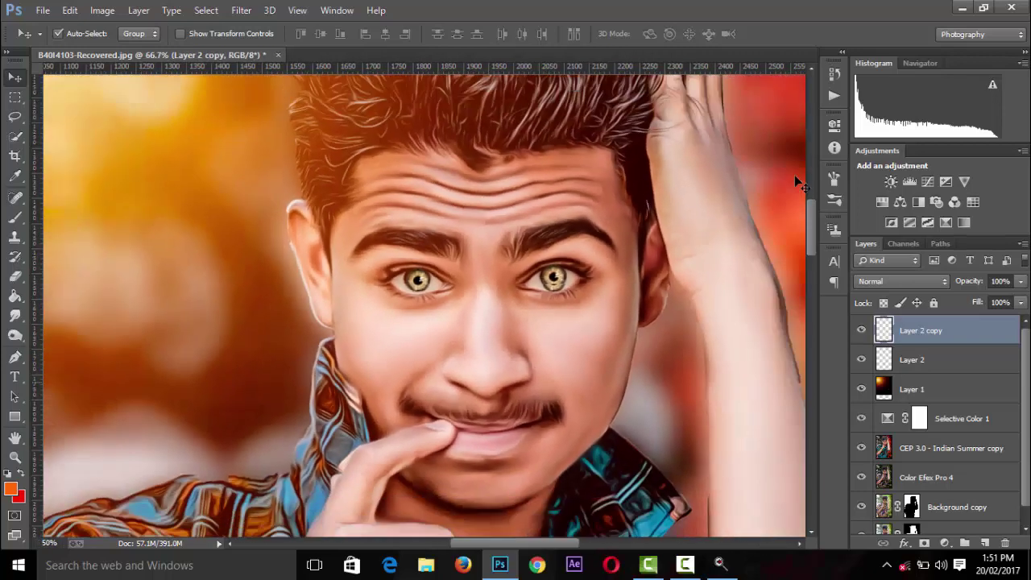
pyautogui.hotkey('ctrl', '-')
pyautogui.hotkey('ctrl', '-')
pyautogui.hotkey('ctrl', '-')
pyautogui.hotkey('ctrl', '-')
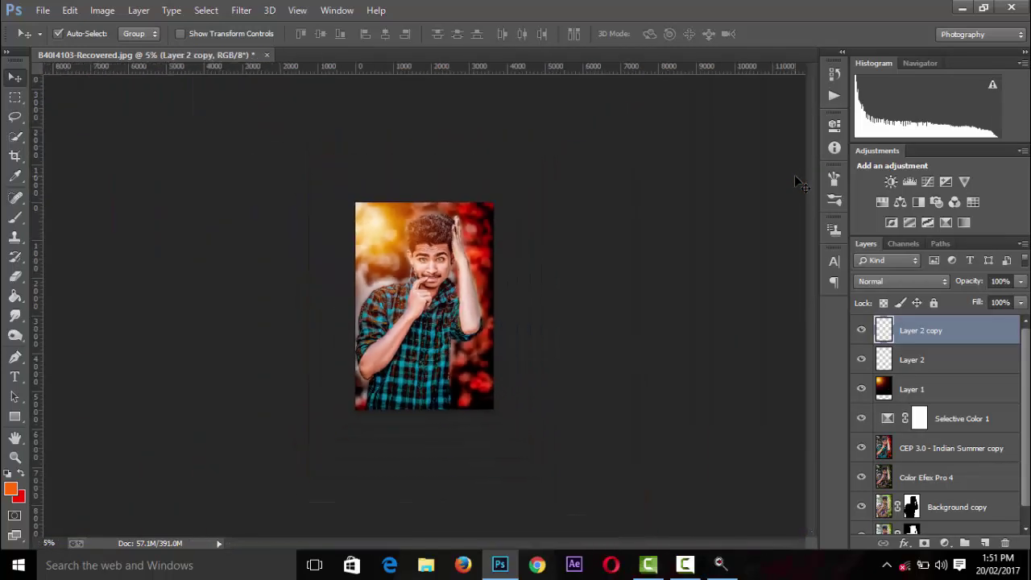
pyautogui.hotkey('ctrl', '+')
pyautogui.hotkey('ctrl', '-')
pyautogui.hotkey('ctrl', '-')
pyautogui.hotkey('ctrl', '-')
pyautogui.hotkey('ctrl', '-')
pyautogui.hotkey('ctrl', '-')
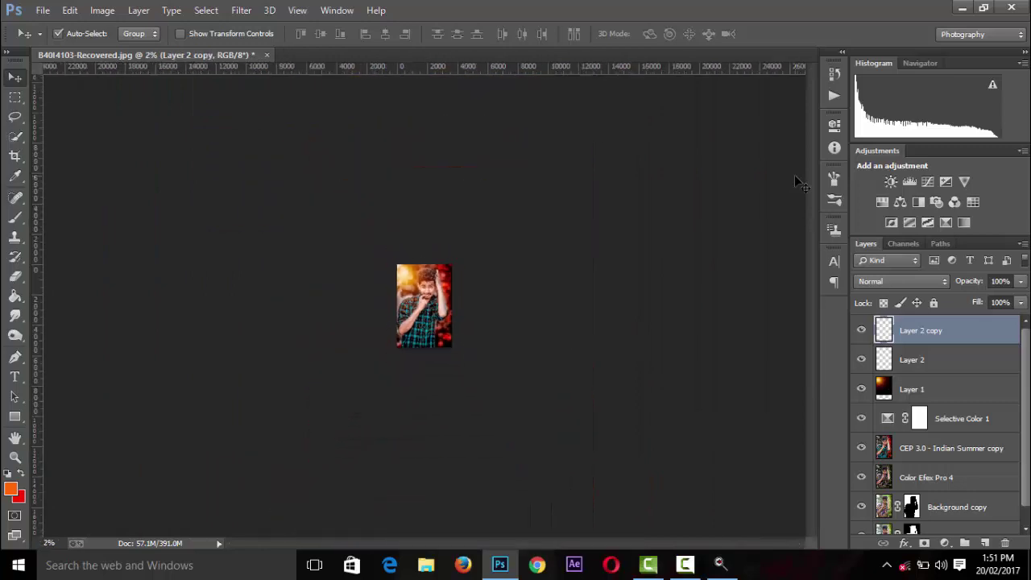